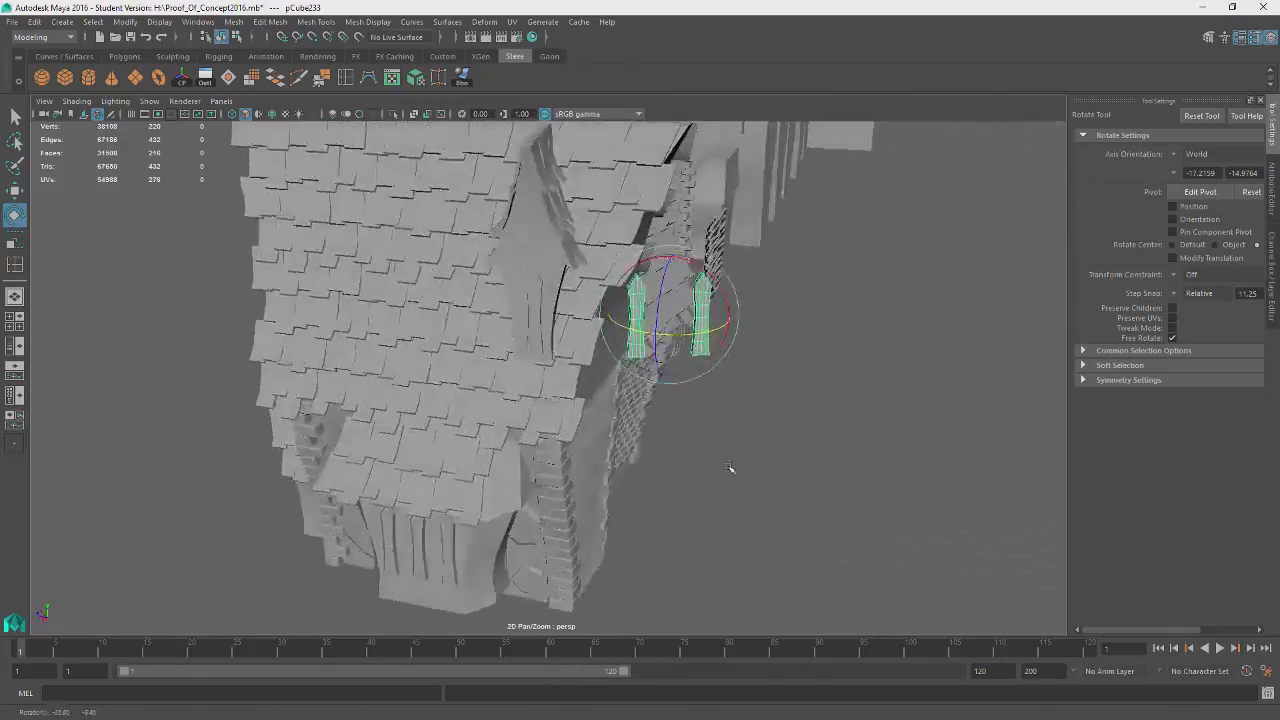
- Undo the free rotation of the window pair, turn it 180 degrees about the vertical axis and move it to the gable wall
key(ctrl+z)
drag(687, 333, 540, 332)
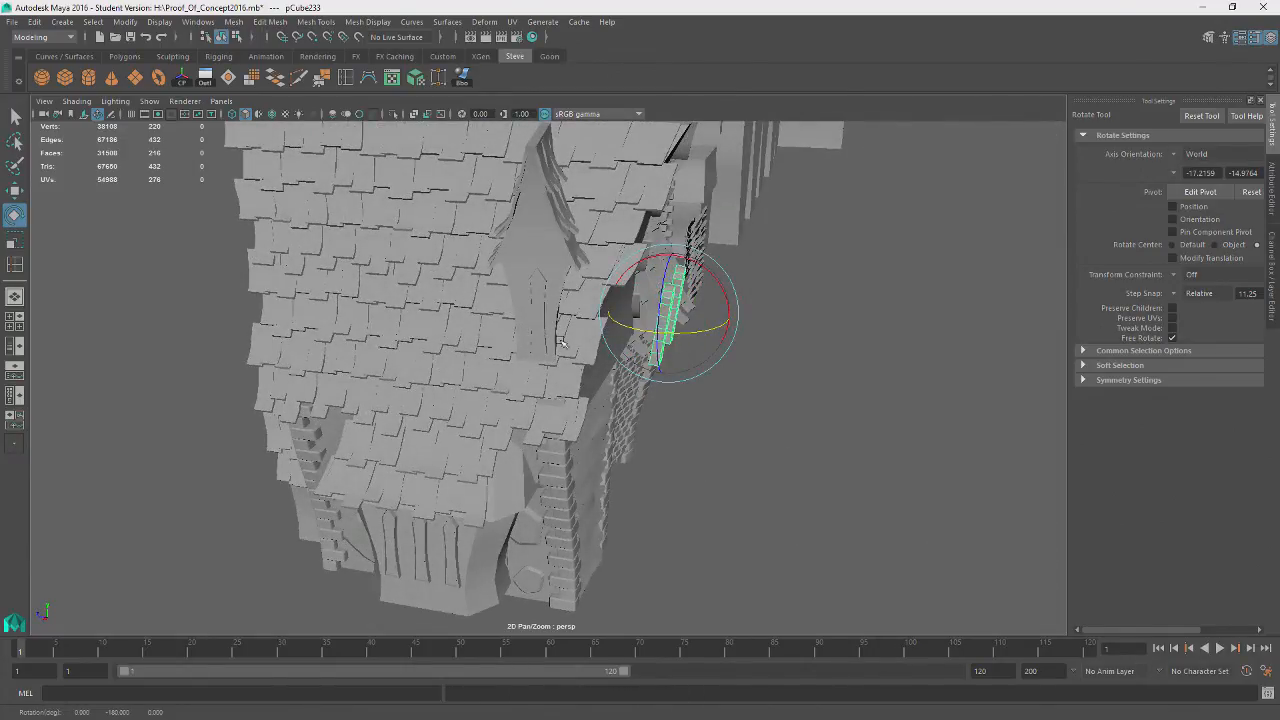
key(w)
drag(630, 301, 560, 330)
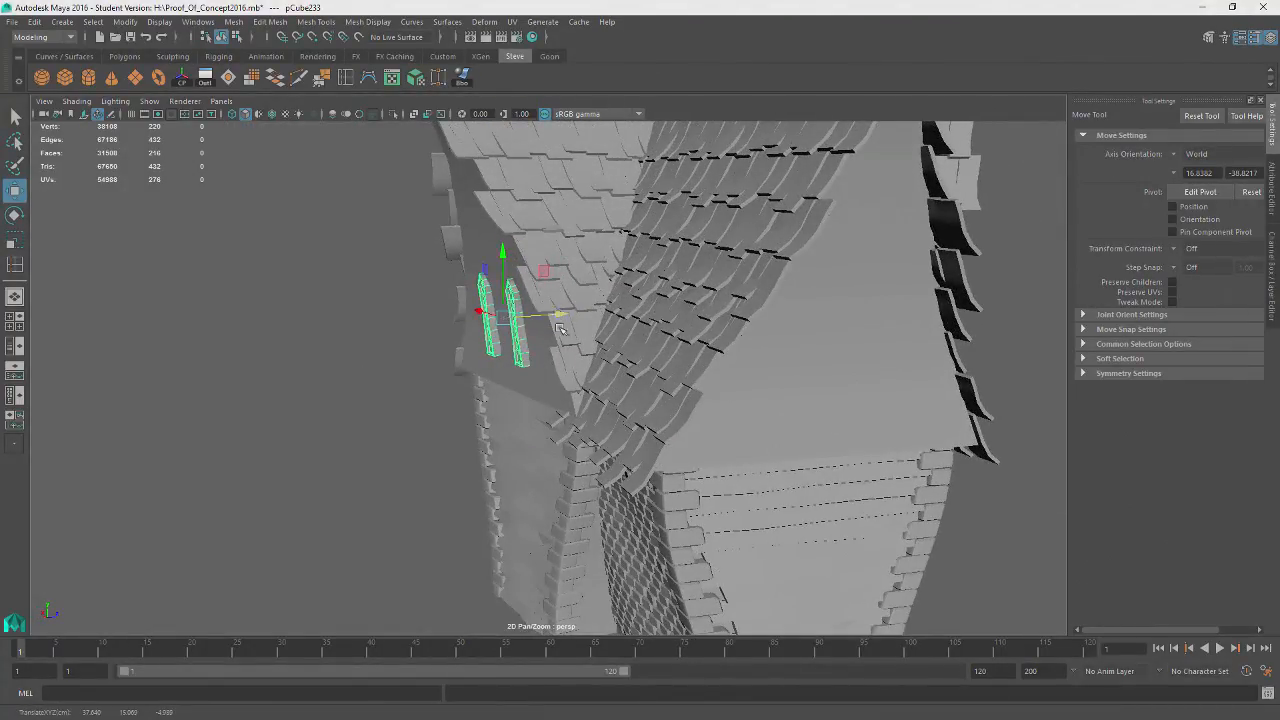
- Duplicate the pair of narrow windows and place the copy on the other gable above the plank wall
alt+drag(580, 484, 720, 478)
key(ctrl+d)
alt+drag(493, 311, 548, 373)
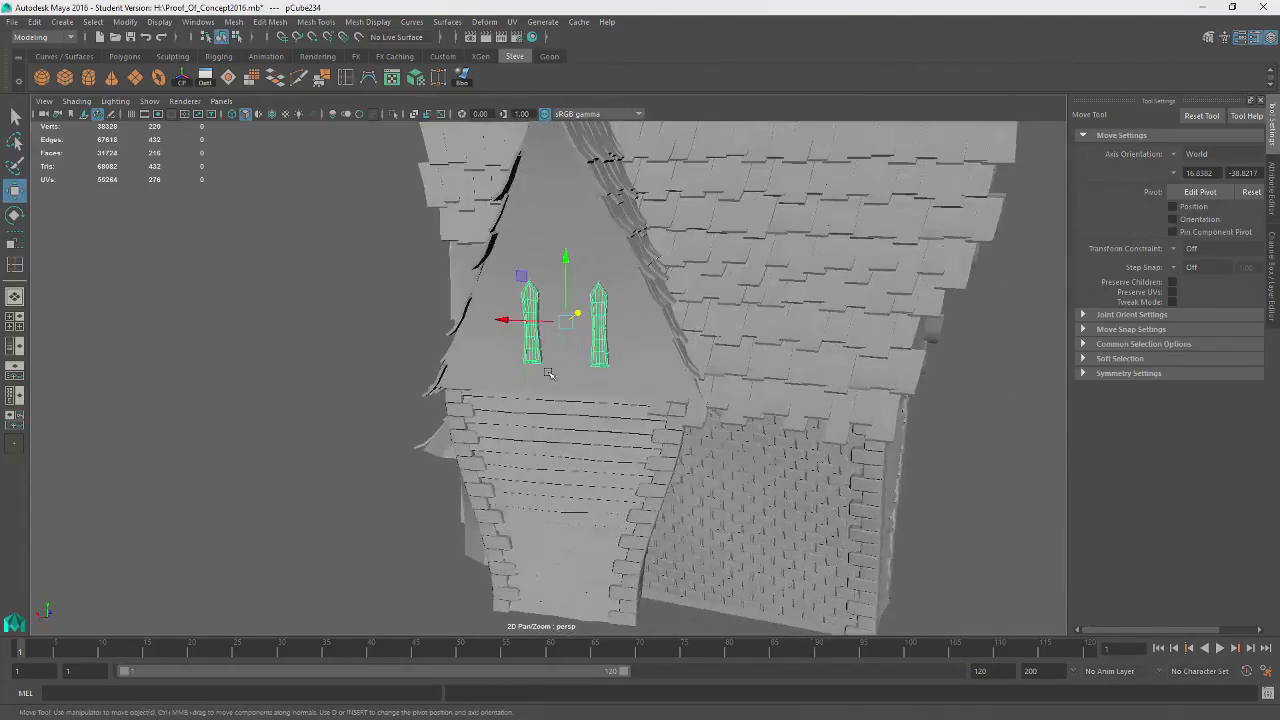
key(ctrl+z)
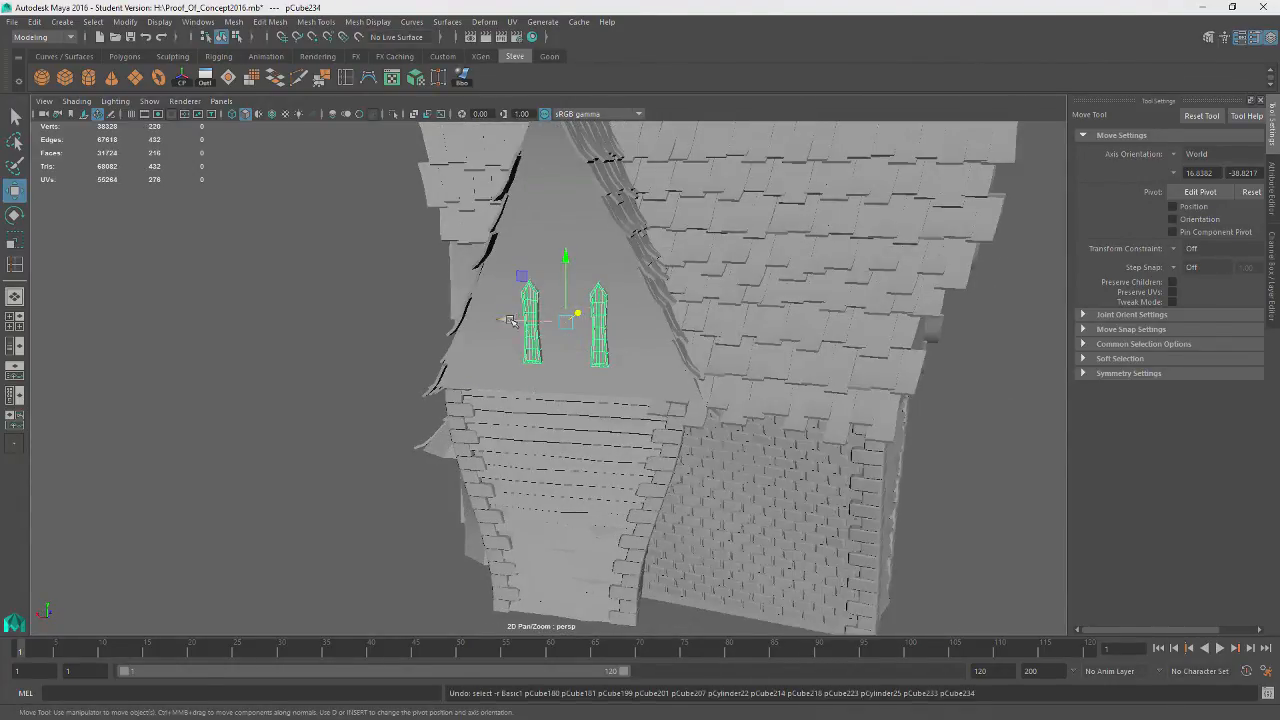
alt+drag(510, 320, 866, 454)
key(e)
key(w)
alt+drag(985, 490, 575, 484)
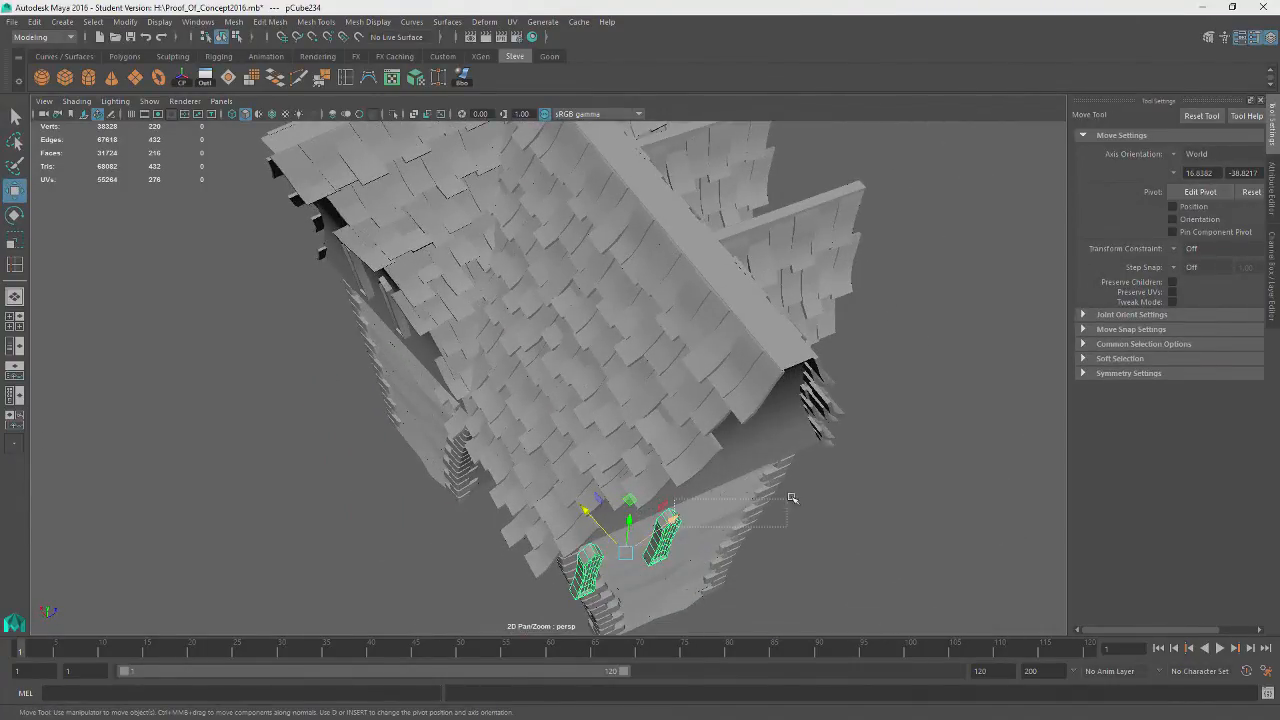
drag(792, 497, 803, 492)
key(ctrl+z)
drag(674, 519, 765, 512)
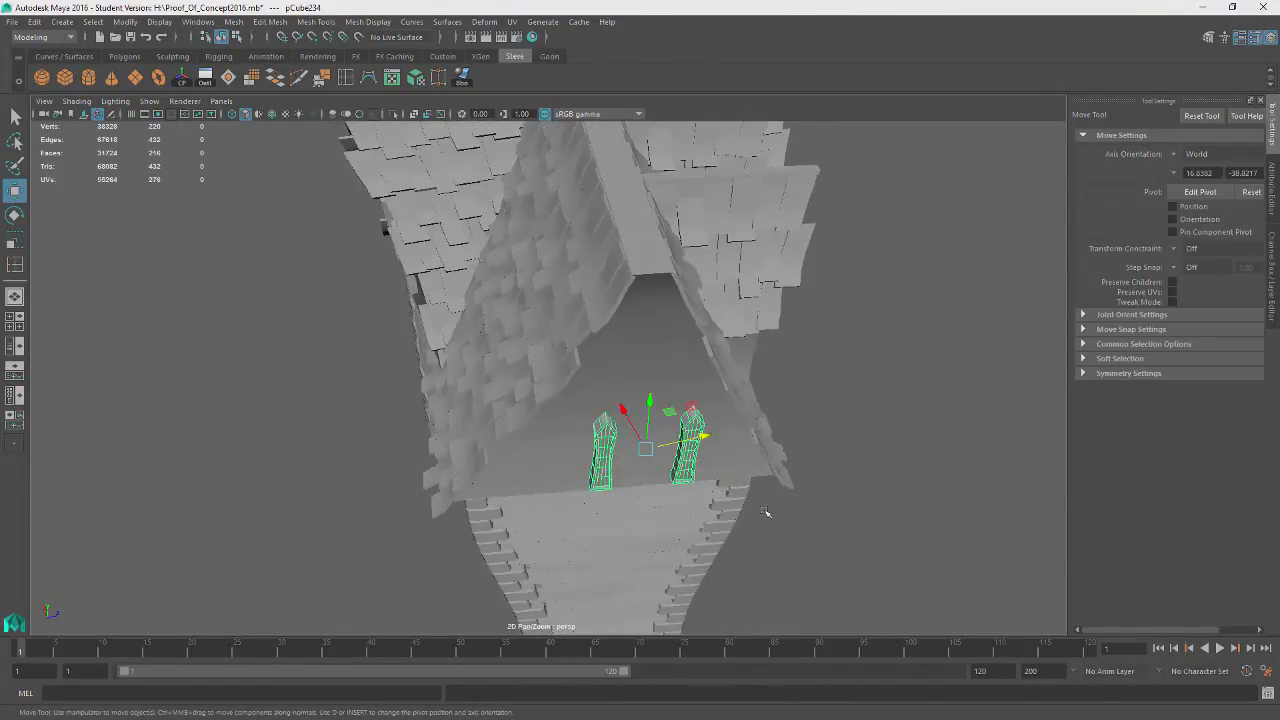
- Set the Move tool's axis orientation to World and seat the copied windows against the gable wall
key(f)
alt+right_drag(785, 504, 620, 440)
alt+drag(620, 440, 650, 350)
click(1180, 154)
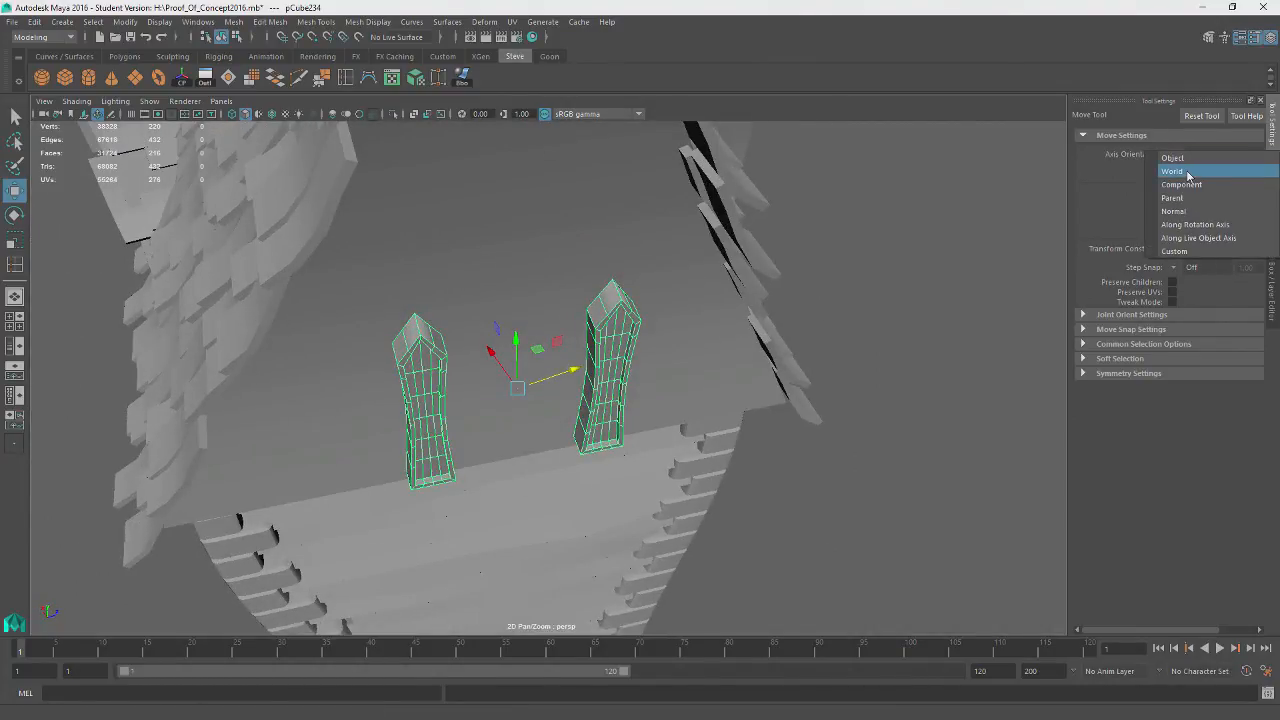
click(1188, 175)
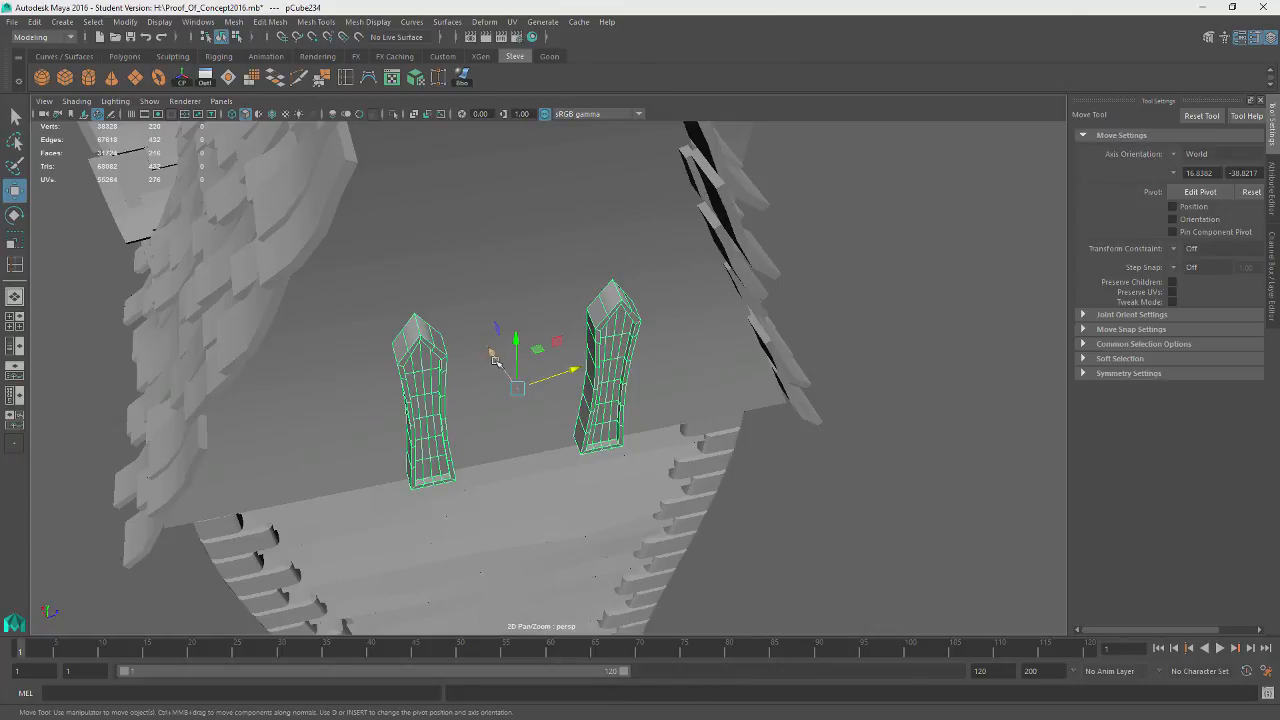
drag(494, 360, 484, 318)
alt+drag(484, 318, 721, 487)
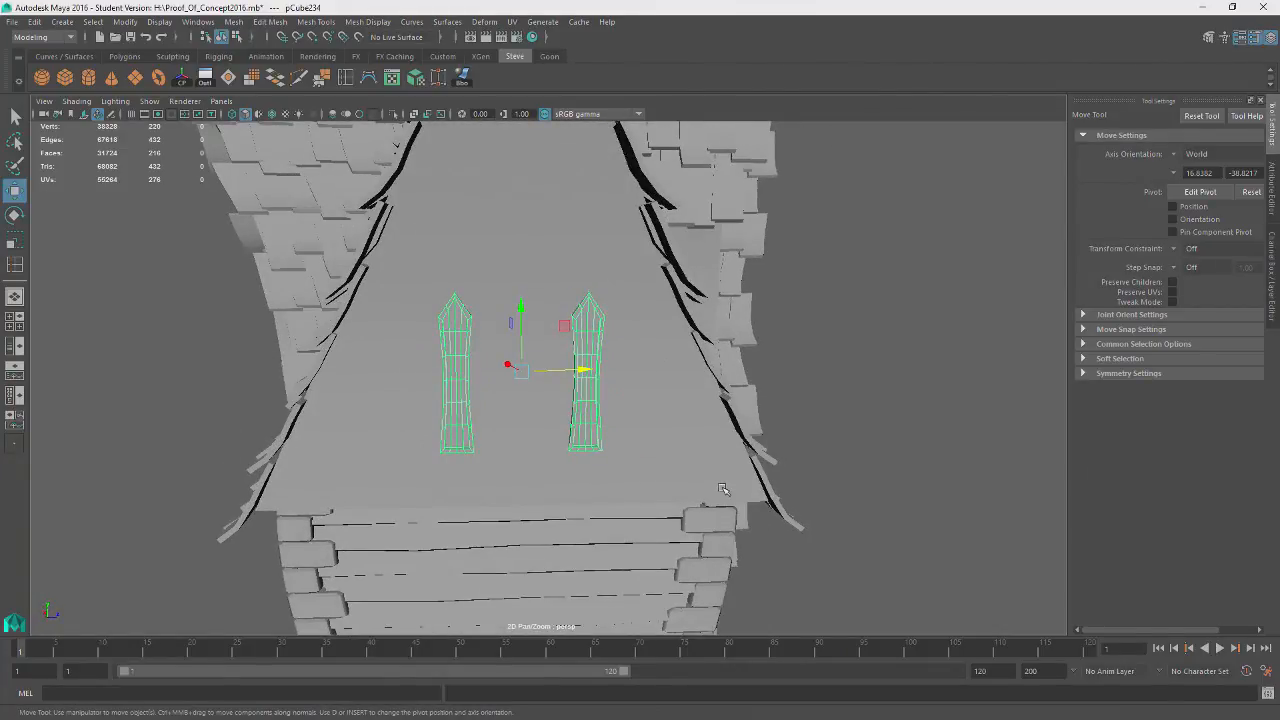
click(609, 376)
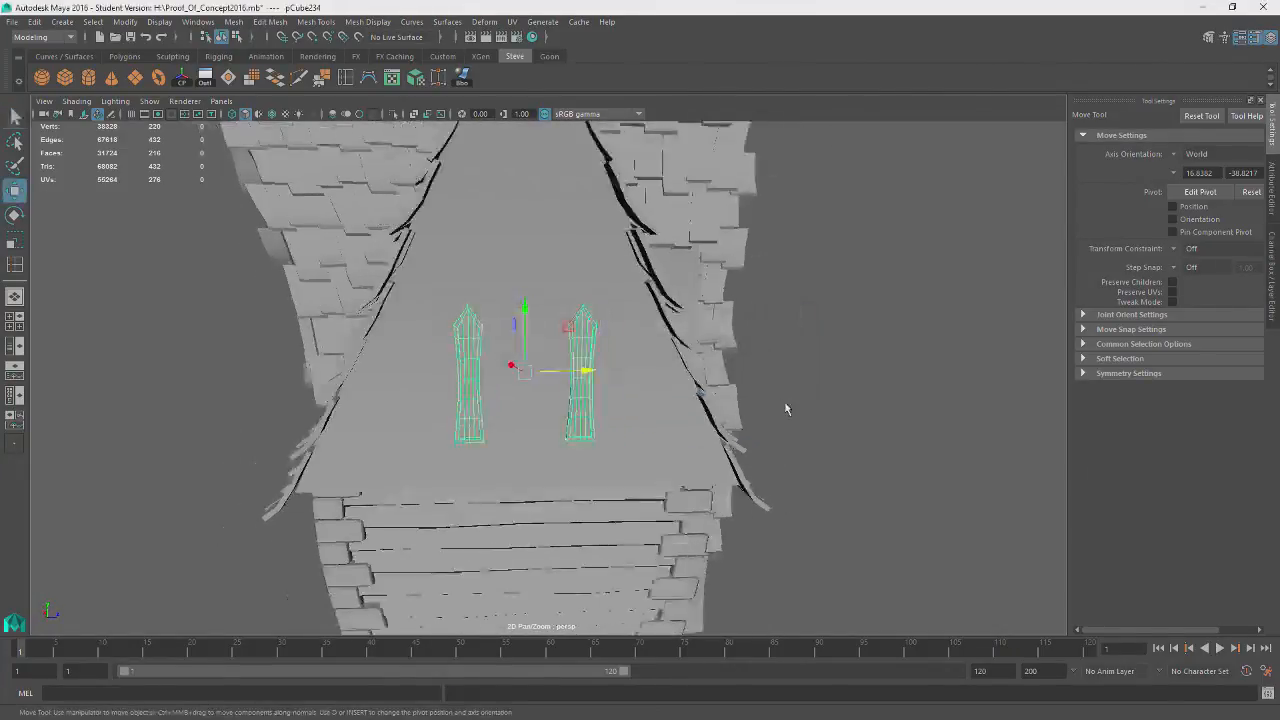
- Deselect the windows and save the scene, continuing past the student version notice
alt+drag(786, 400, 714, 433)
click(714, 433)
alt+right_drag(714, 433, 589, 491)
alt+drag(589, 491, 279, 484)
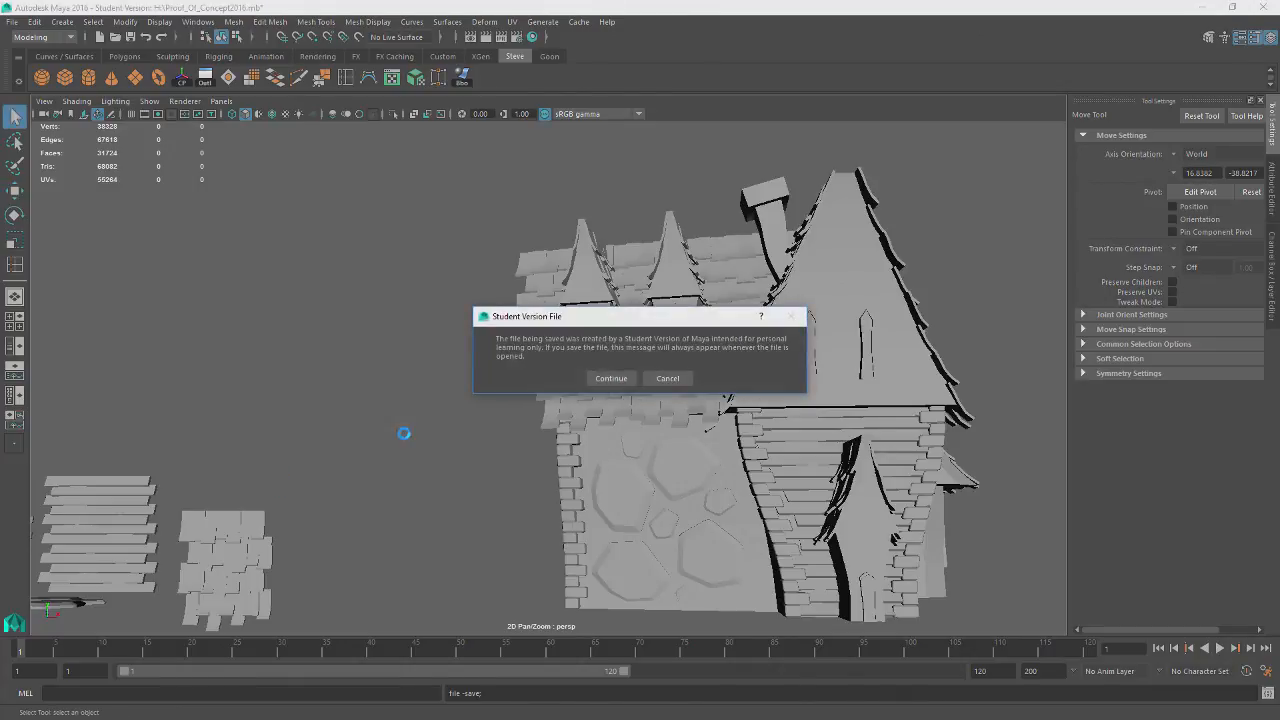
click(612, 380)
alt+drag(497, 438, 529, 455)
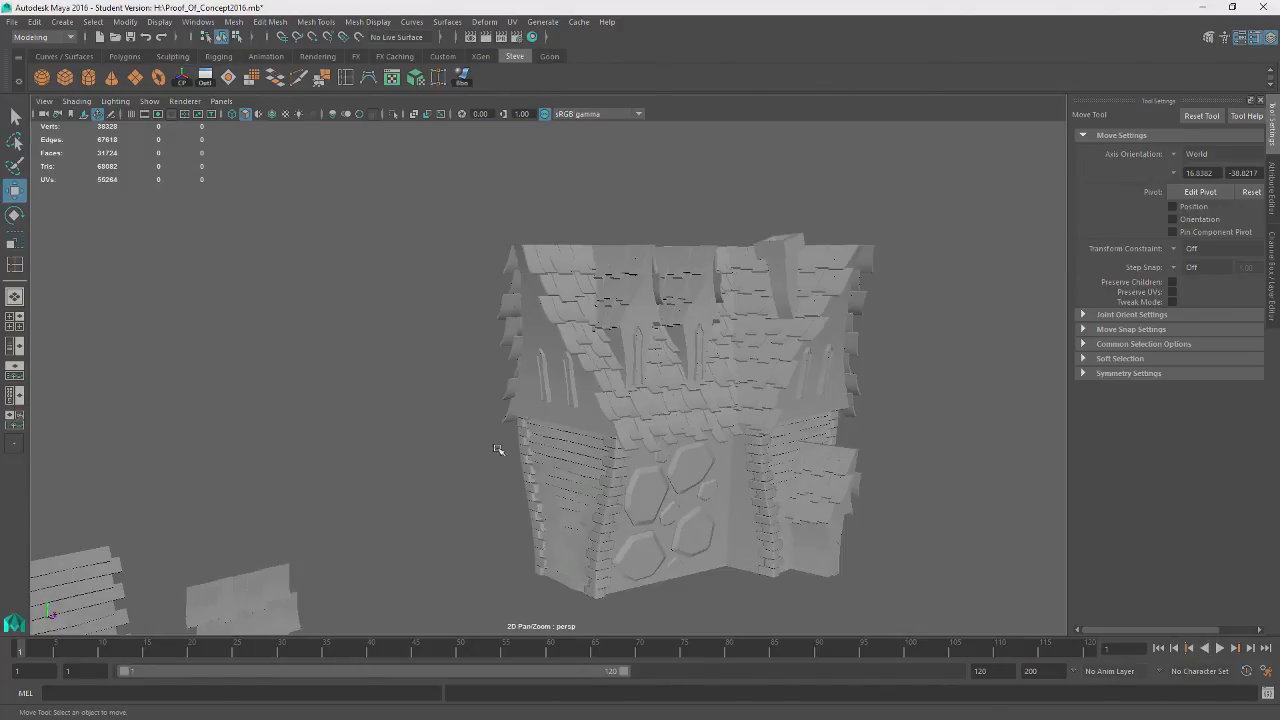
- Undo the porch-only move, add the porch's arched window to the selection and shift both sideways along the plank wall
alt+drag(498, 450, 648, 587)
click(587, 560)
key(ctrl+z)
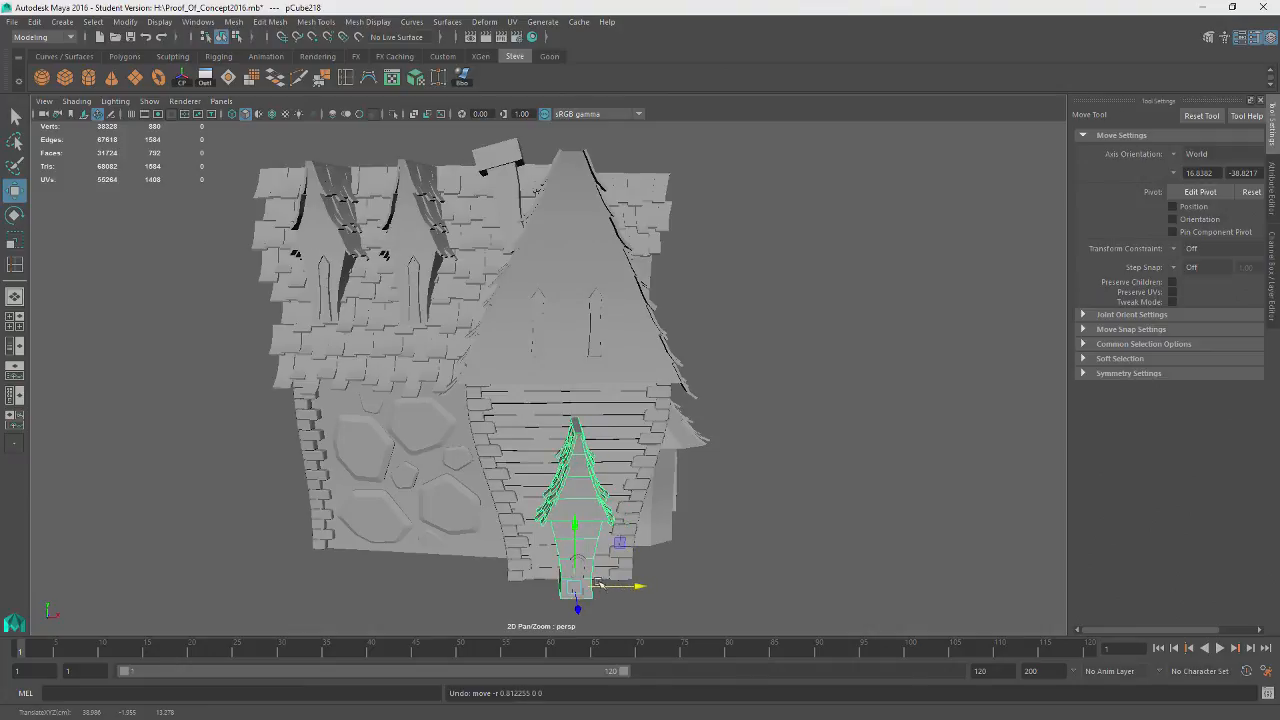
shift+click(583, 571)
drag(614, 596, 629, 597)
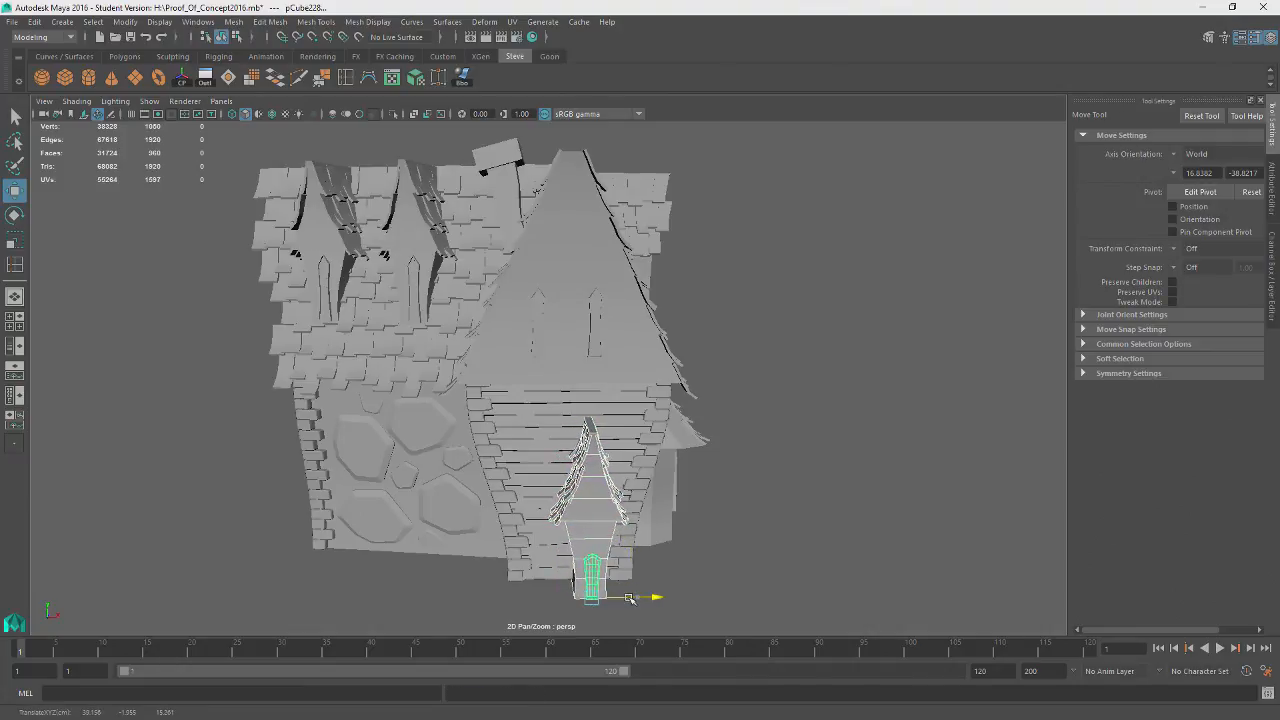
alt+drag(767, 563, 805, 555)
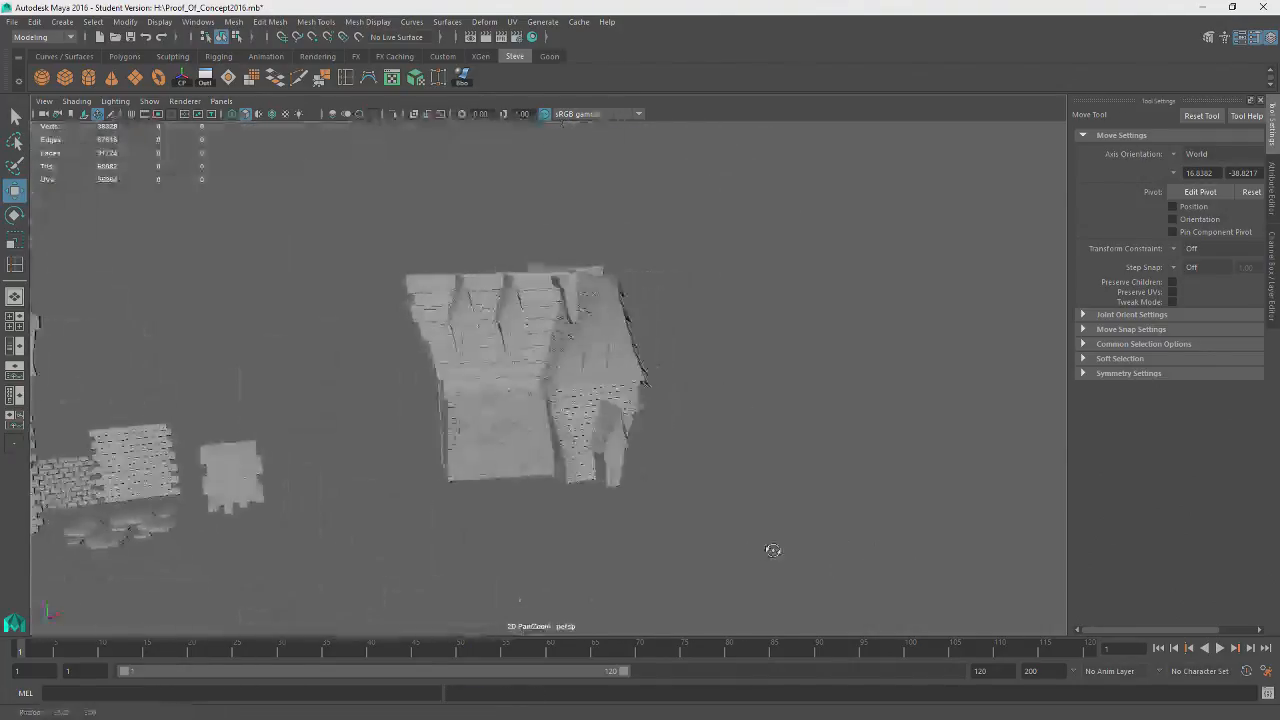
- Select all parts of the house, combine them into one mesh and center its pivot
alt+drag(773, 550, 738, 375)
drag(707, 243, 424, 474)
alt+drag(424, 474, 450, 530)
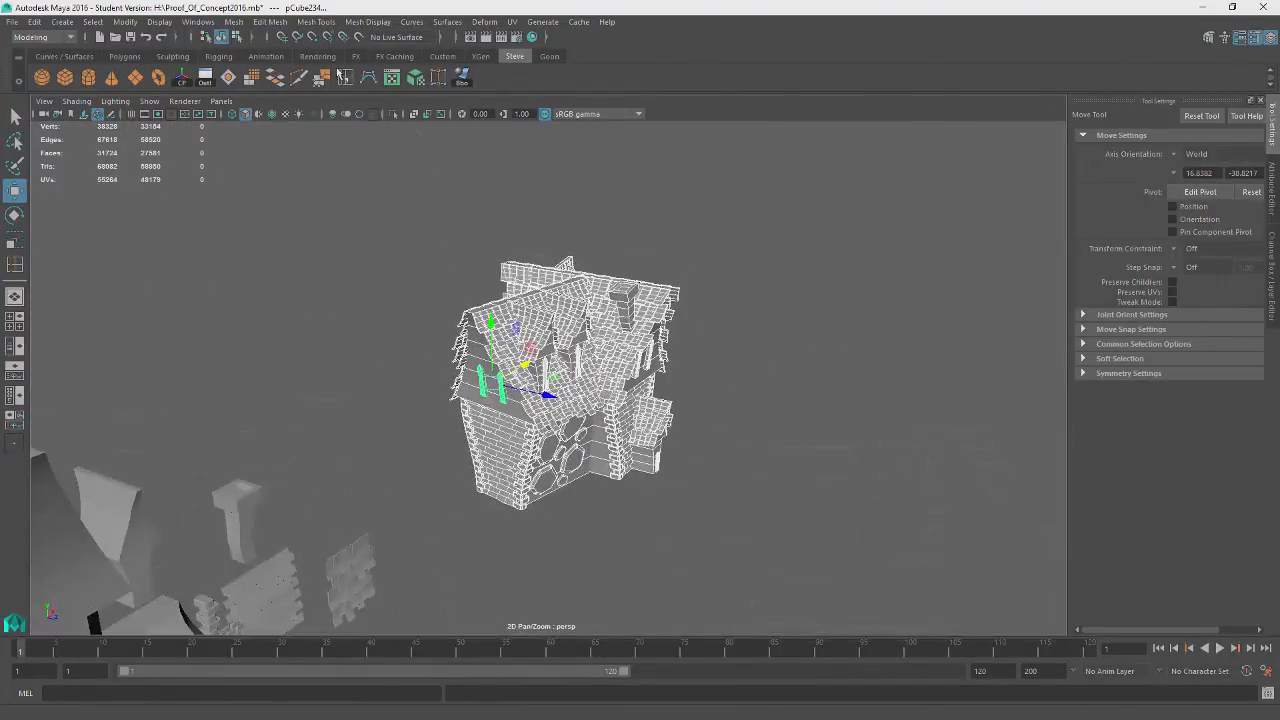
click(240, 25)
click(255, 66)
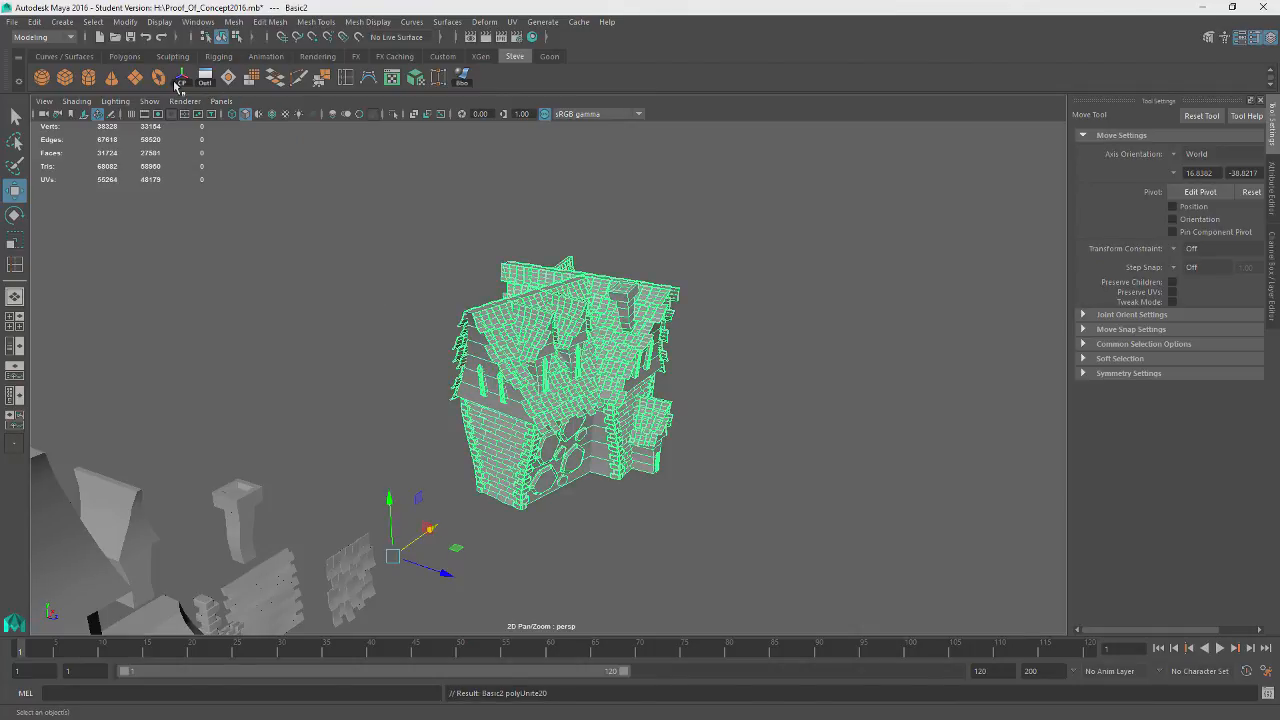
click(182, 78)
- Duplicate the combined house, place the copy beside the original and rotate it about the vertical axis
alt+drag(620, 395, 638, 447)
key(ctrl+d)
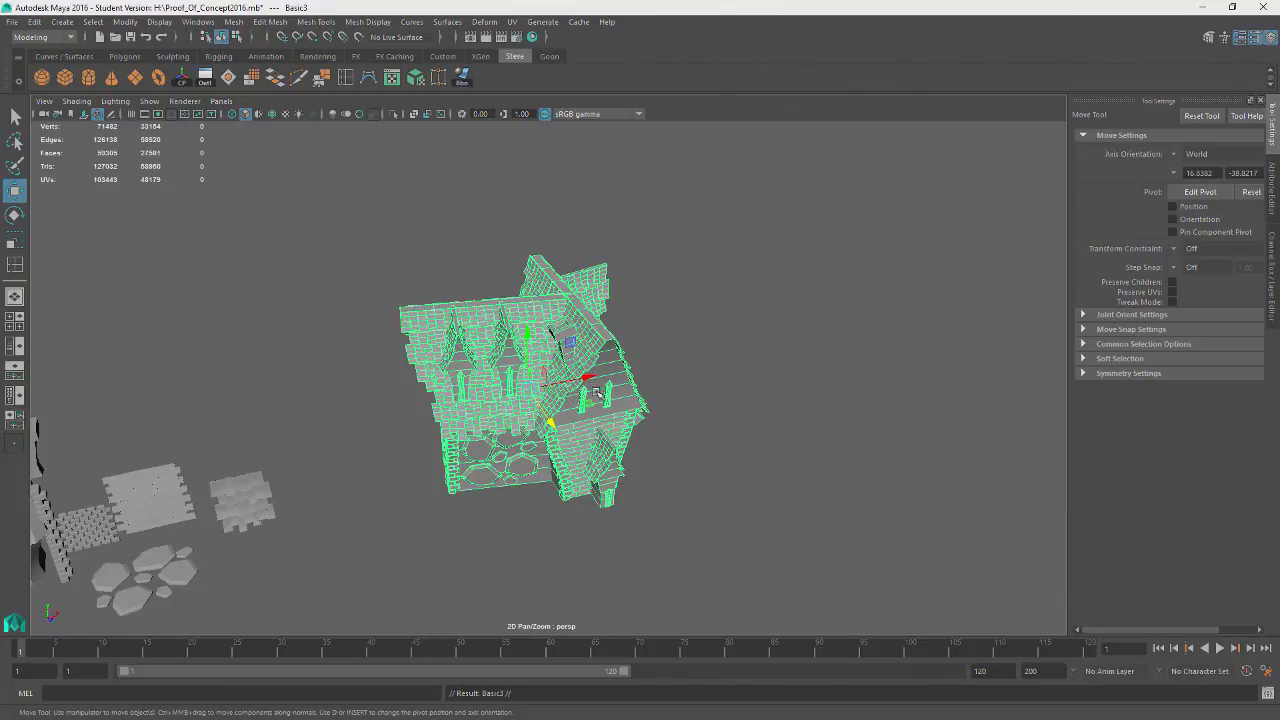
drag(590, 404, 818, 406)
key(e)
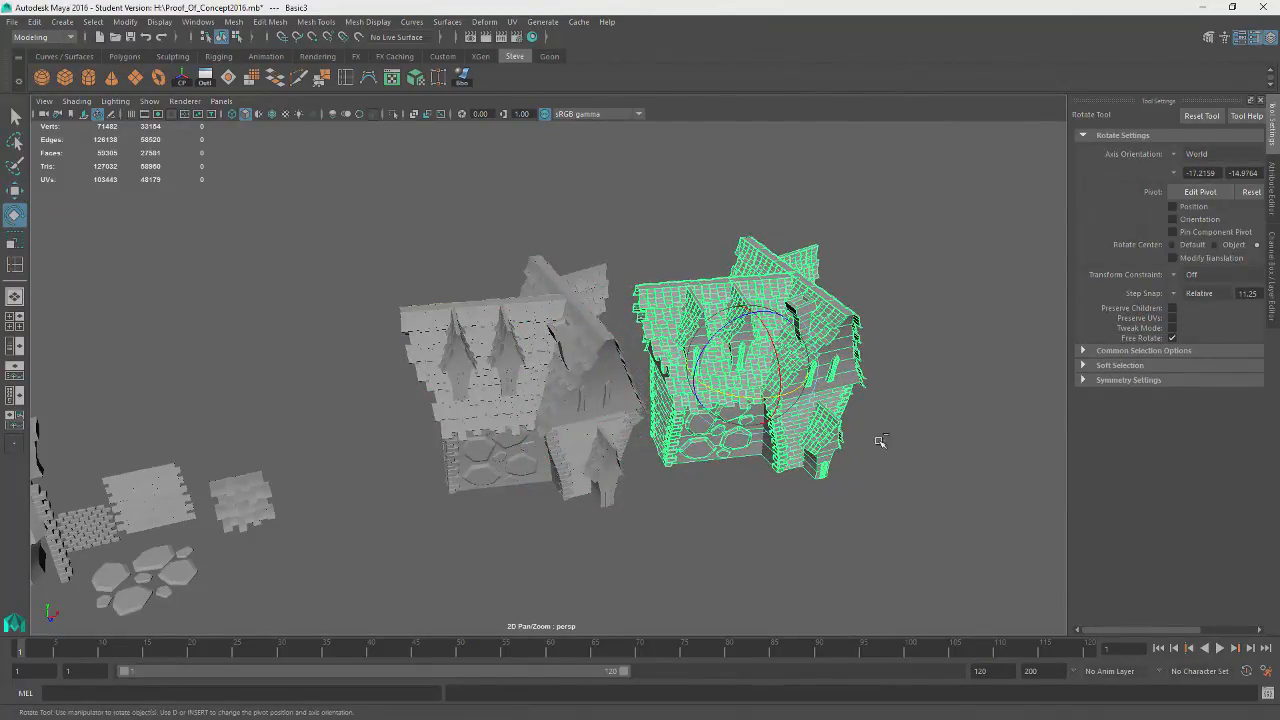
mouse_move(874, 476)
alt+mouse_down()
mouse_move(866, 390)
mouse_move(868, 472)
alt+mouse_up()
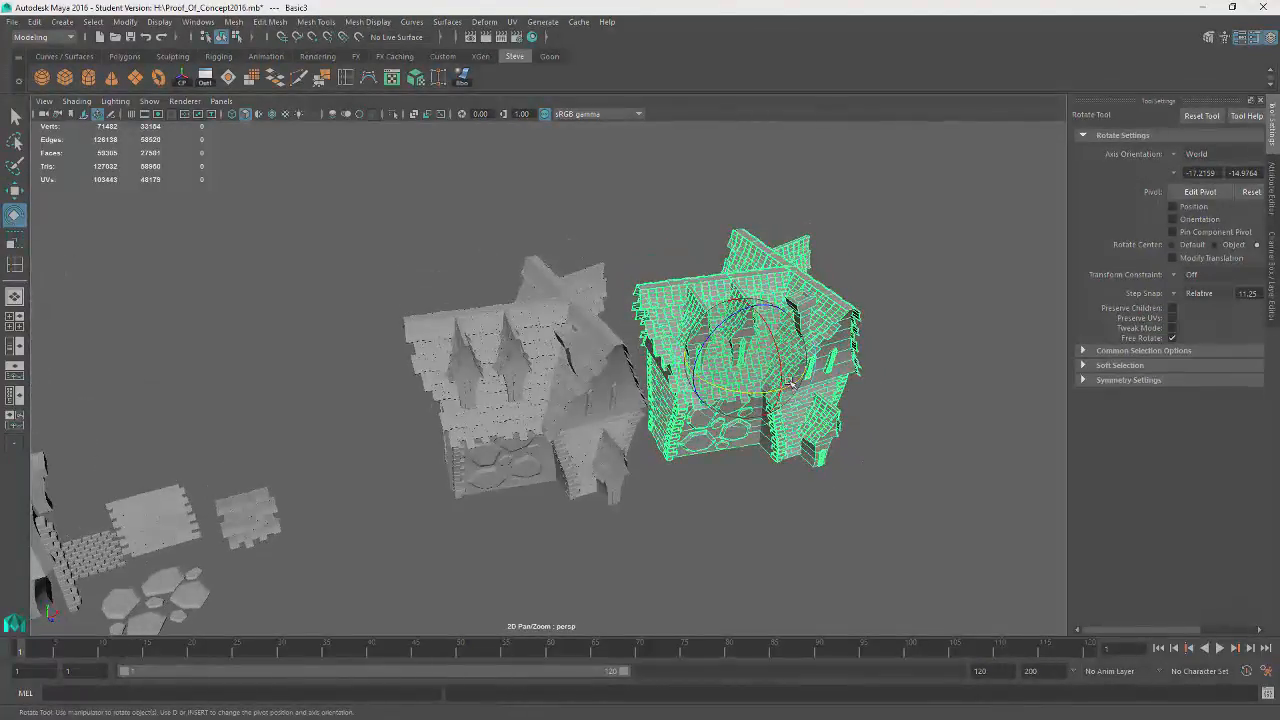
drag(792, 394, 769, 380)
key(w)
click(890, 480)
alt+drag(890, 490, 880, 434)
- Duplicate the second house, move the copy to the end of the row and rotate it 270 degrees about the vertical axis
click(702, 438)
alt+drag(831, 507, 706, 535)
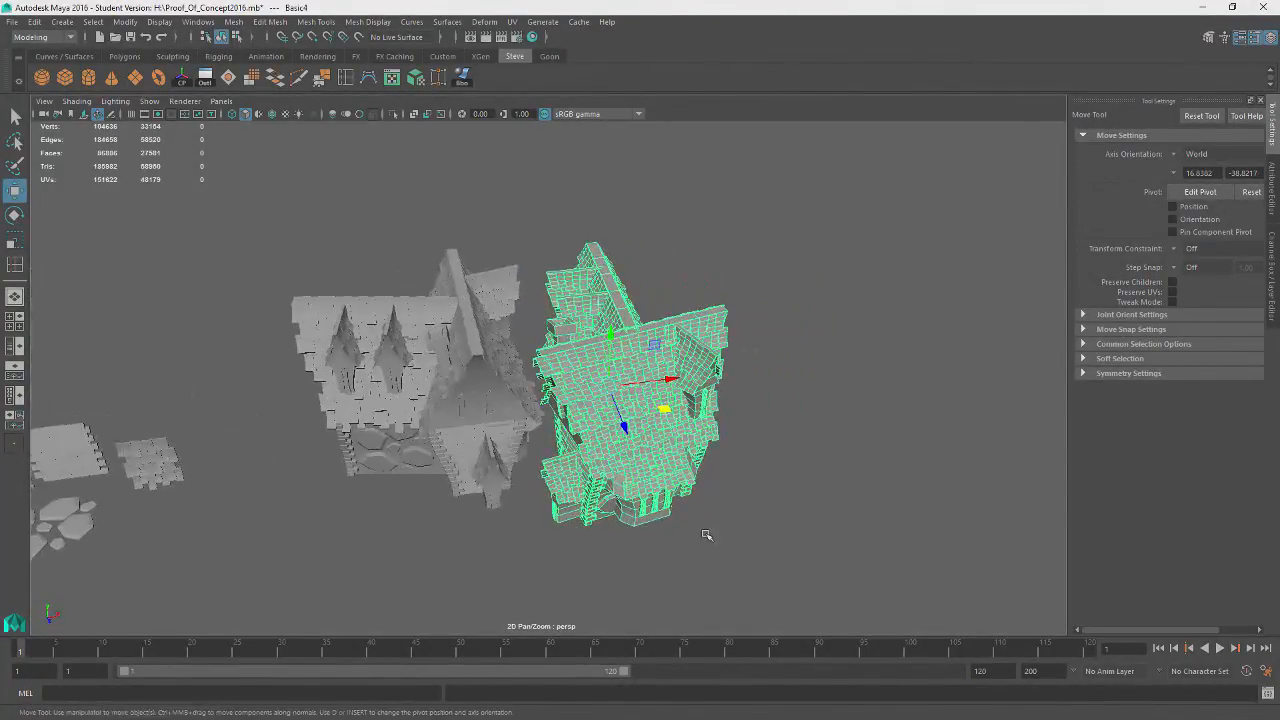
key(ctrl+d)
drag(662, 408, 550, 406)
key(e)
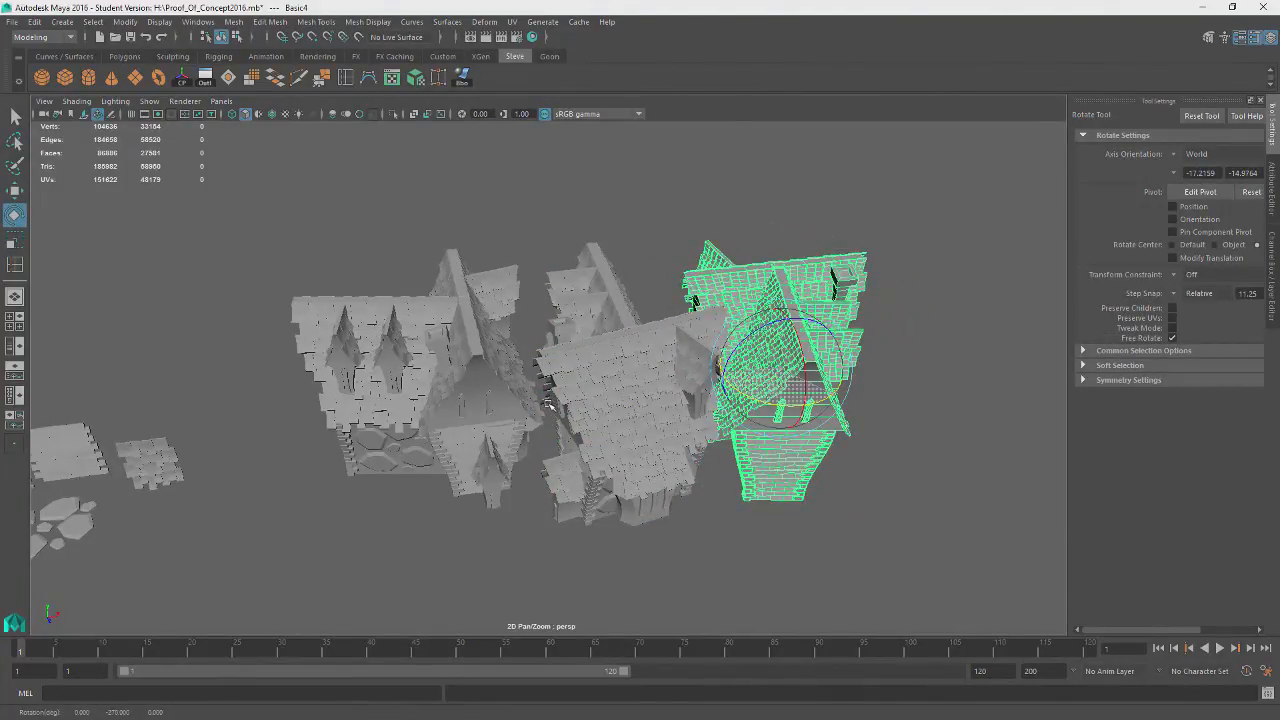
key(w)
- Deselect the third house and save the scene with the row of houses
alt+drag(914, 520, 788, 515)
key(e)
click(760, 527)
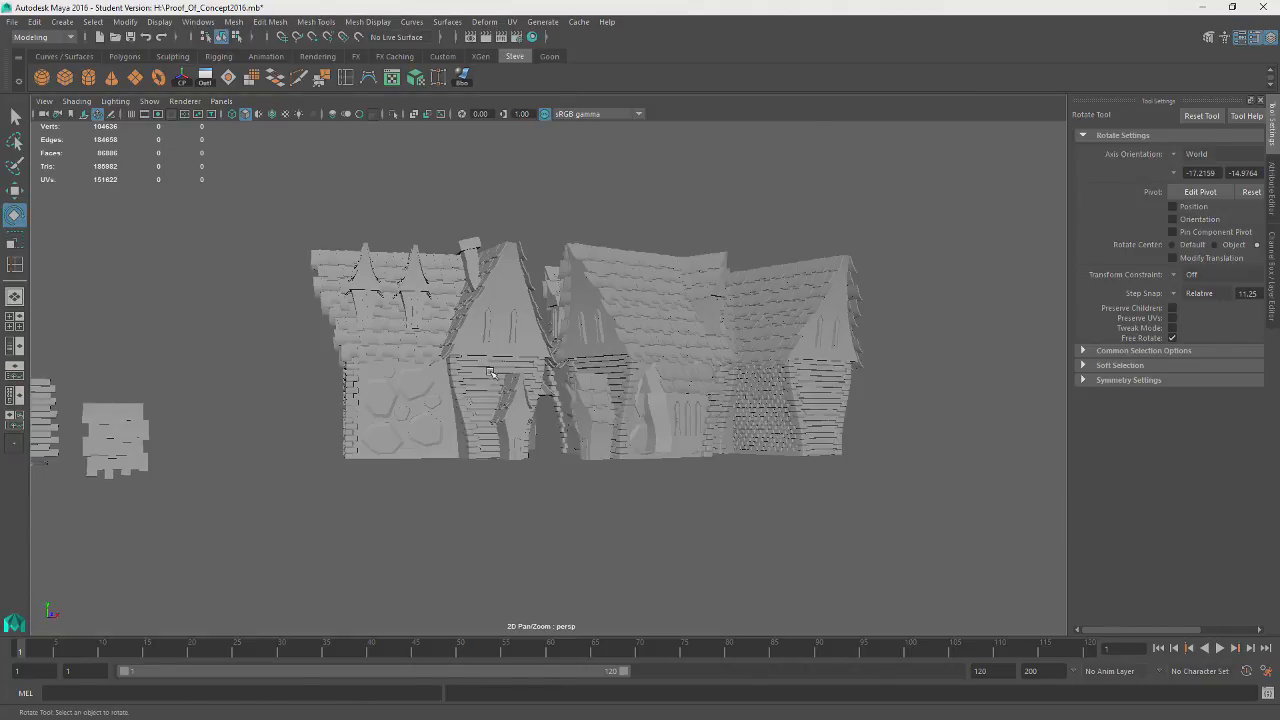
click(610, 378)
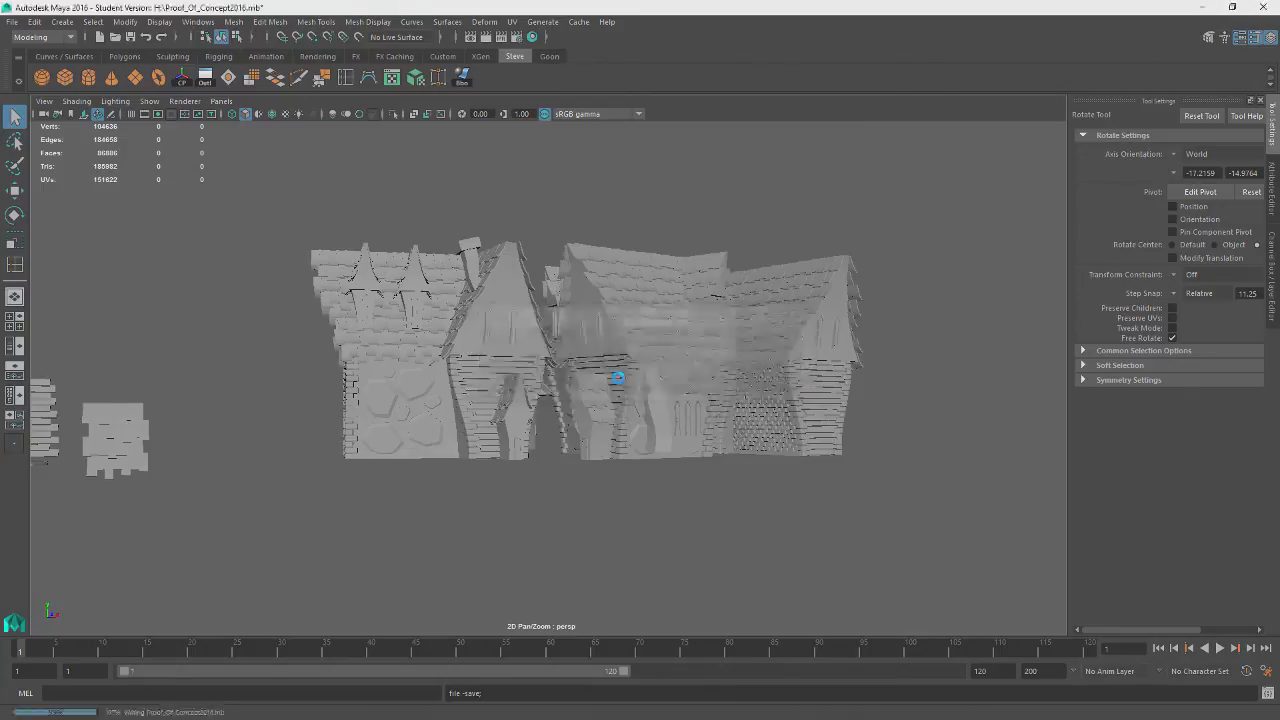
- Examine the front walls, porches and gaps between the three houses up close and from a distance
scroll(618, 376, up, 5)
alt+drag(545, 403, 574, 296)
click(224, 162)
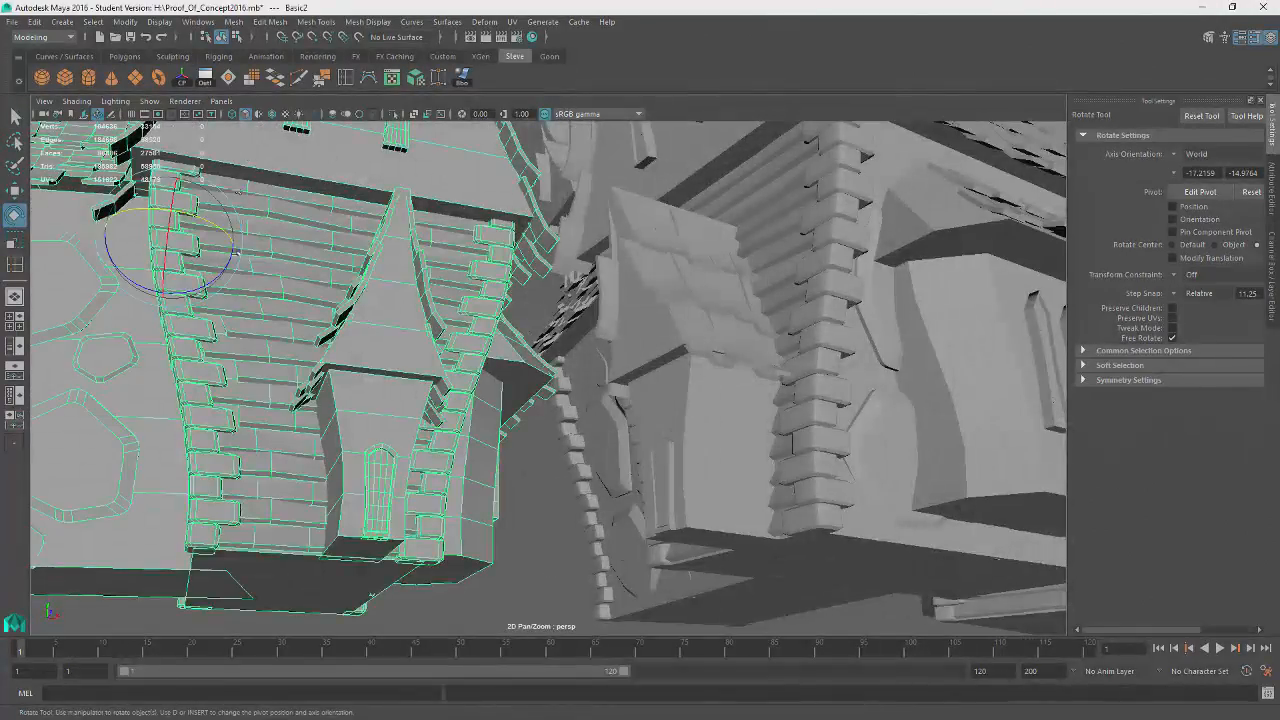
alt+middle_drag(224, 162, 458, 372)
alt+drag(540, 414, 684, 492)
alt+right_drag(684, 492, 284, 445)
click(254, 421)
alt+drag(254, 421, 415, 472)
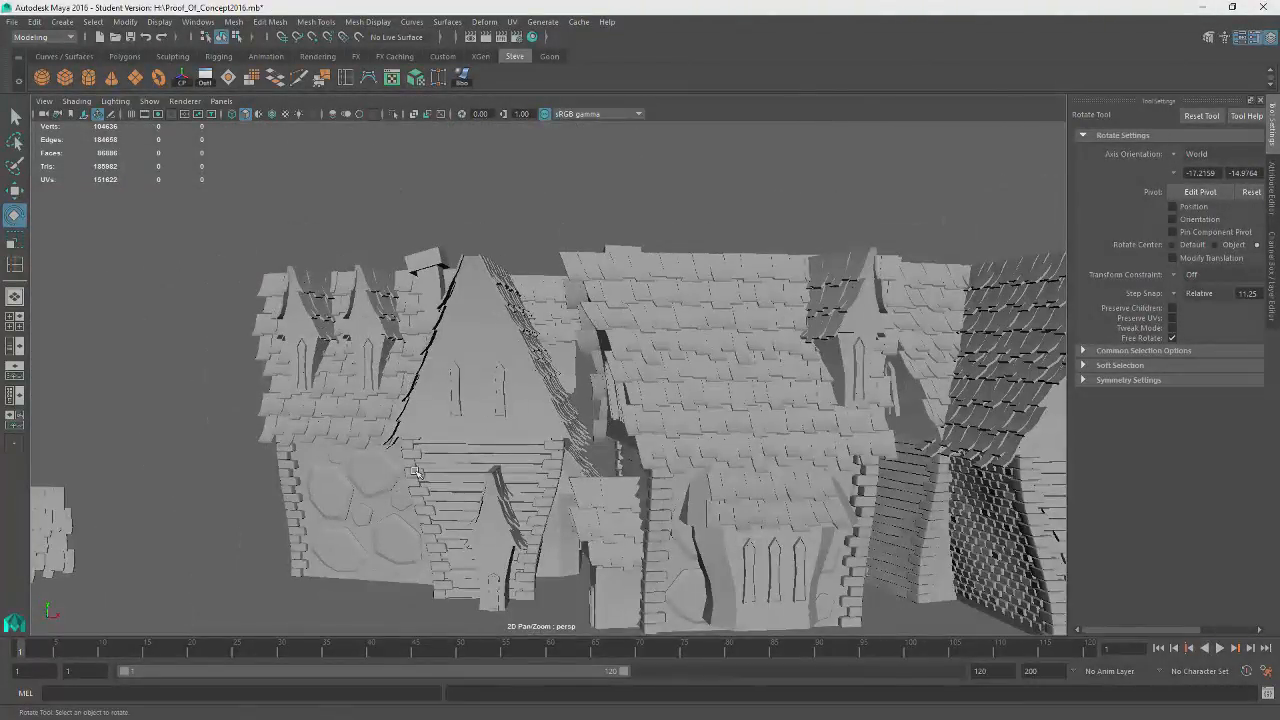
alt+drag(708, 501, 640, 460)
alt+right_drag(640, 460, 570, 450)
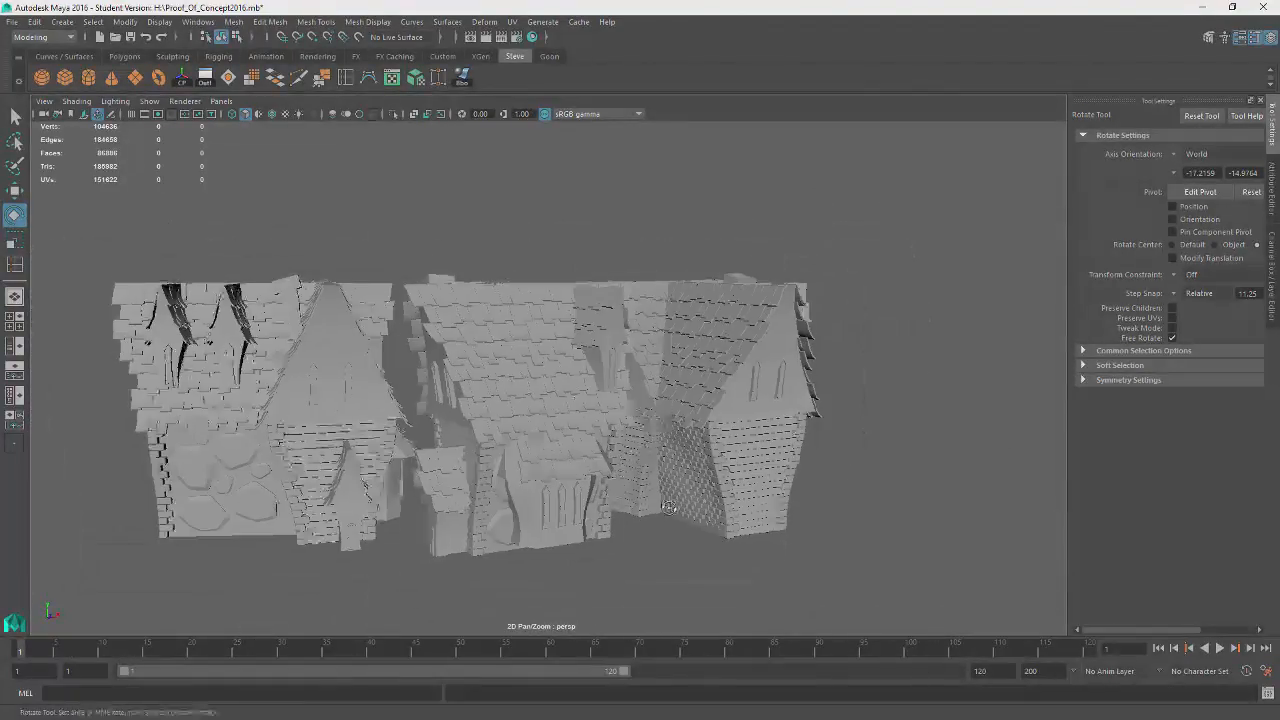
- Duplicate the third house, place the copy at the far end of the row and rotate it about the vertical axis
alt+drag(570, 450, 720, 440)
click(663, 449)
key(w)
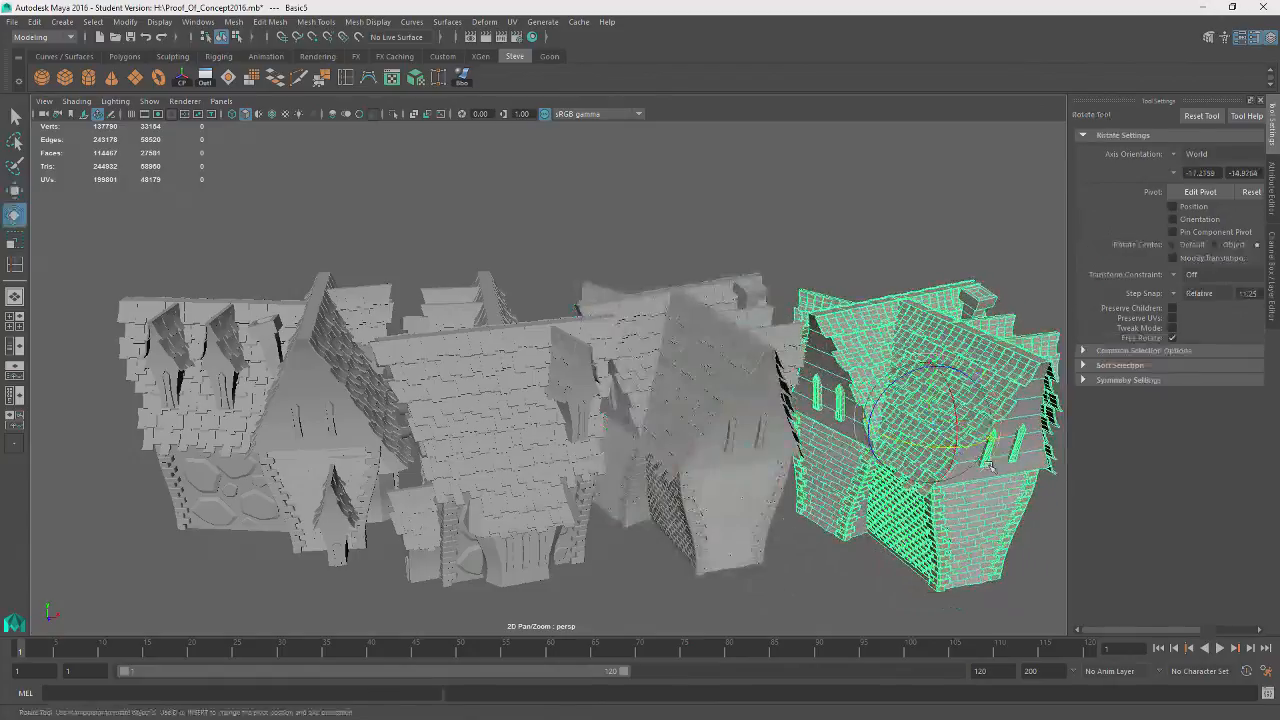
drag(934, 447, 1066, 447)
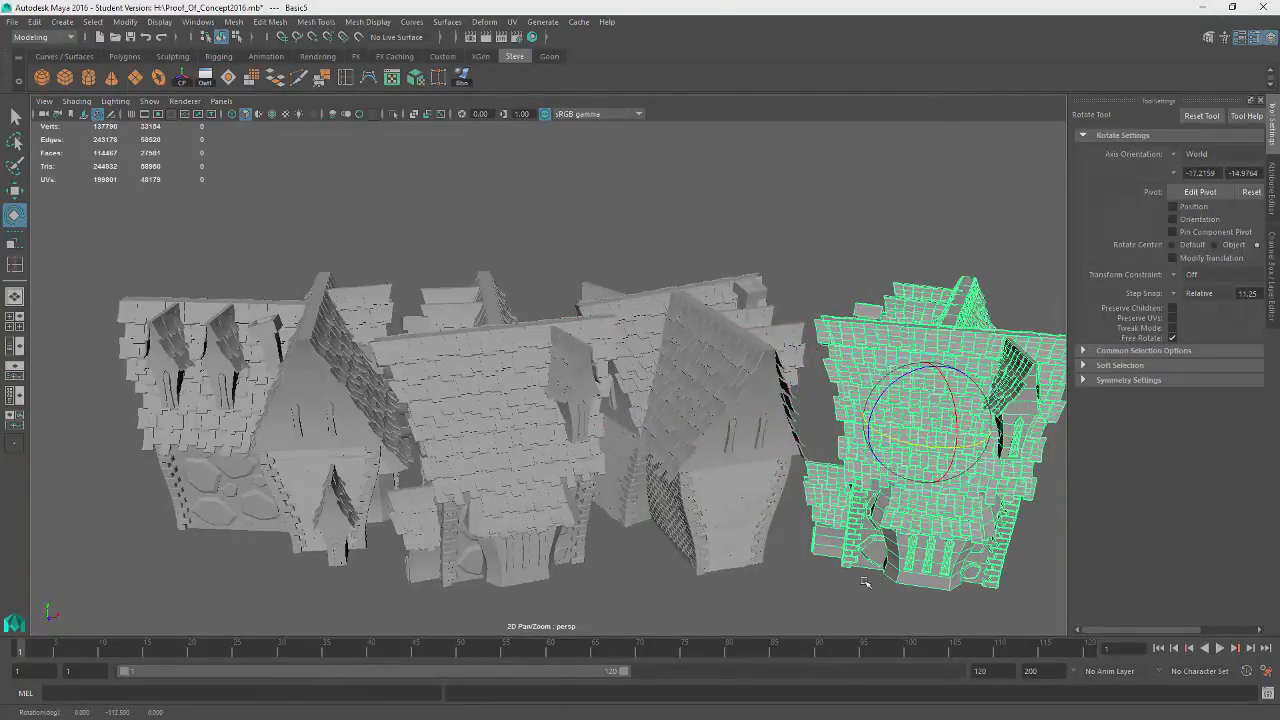
drag(922, 447, 1064, 438)
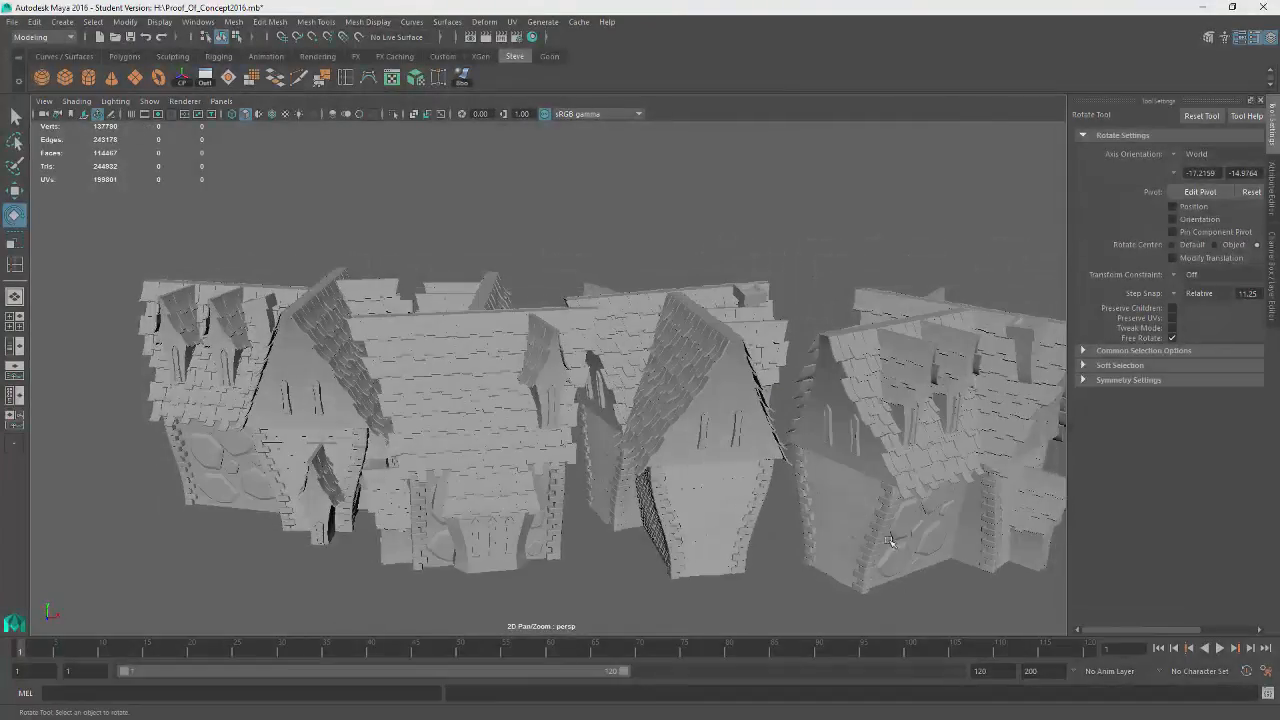
- Duplicate the second house, move the copy behind the row and rotate it so its twin dormers face forward
click(776, 518)
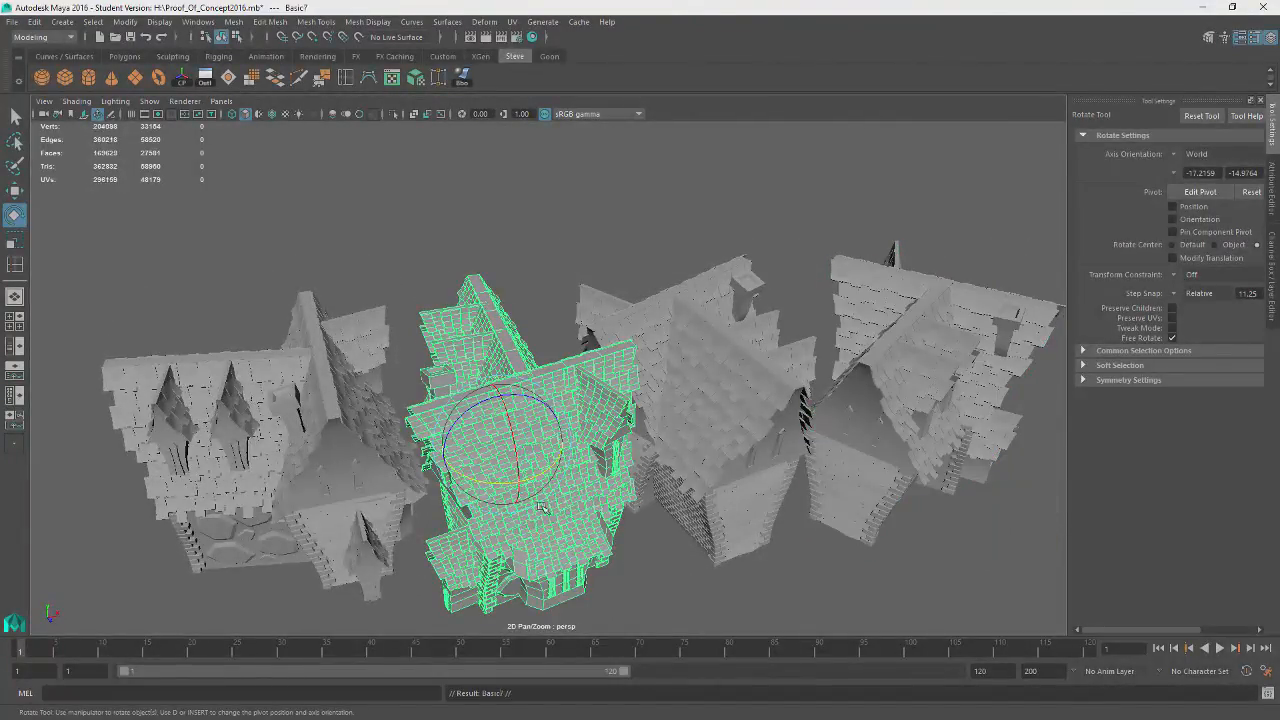
key(w)
drag(548, 465, 519, 125)
alt+drag(577, 555, 625, 560)
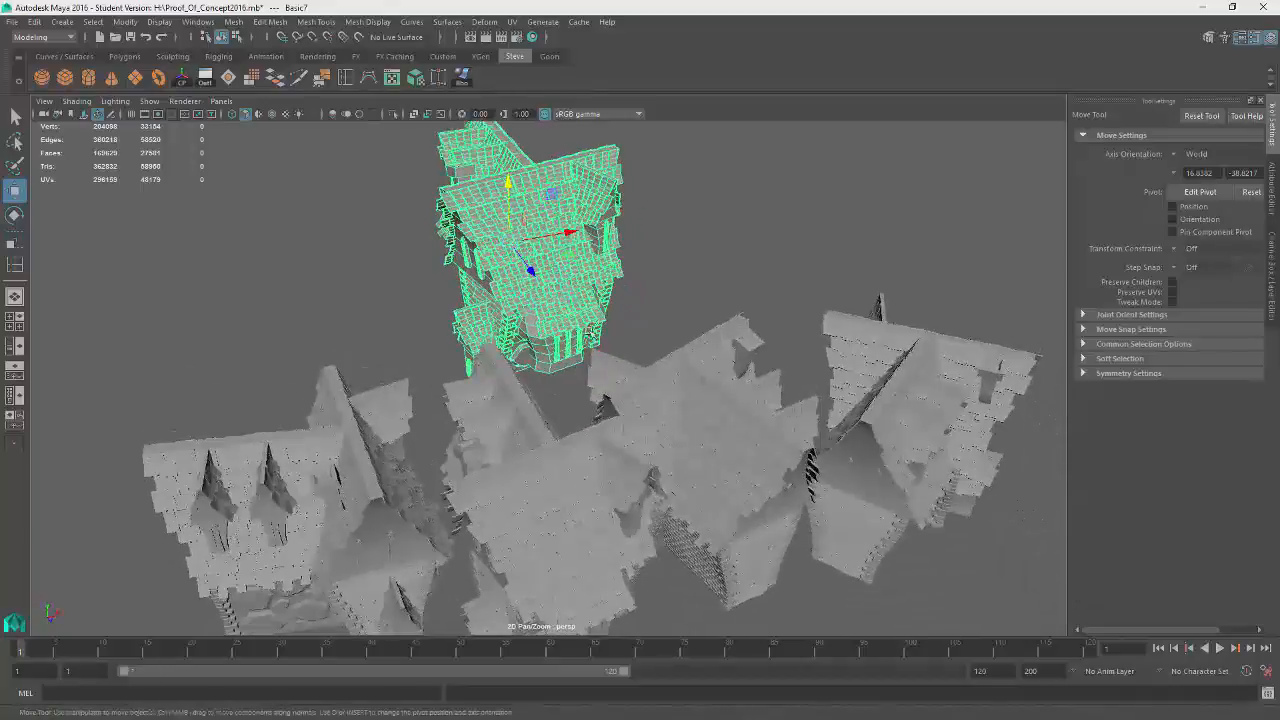
drag(567, 256, 620, 362)
key(e)
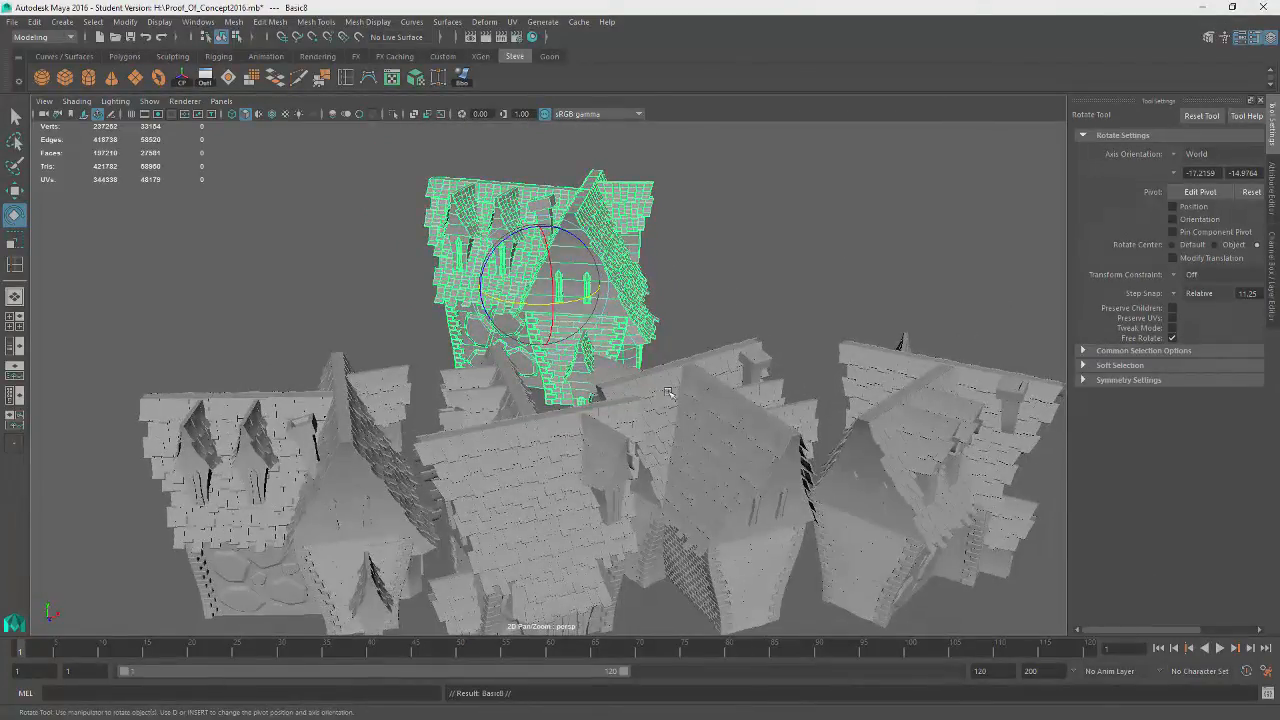
- Move the new house copy to the free spot behind the first house and rotate it so its wide plain roof faces forward
alt+drag(561, 315, 270, 340)
key(w)
click(430, 308)
key(e)
click(714, 286)
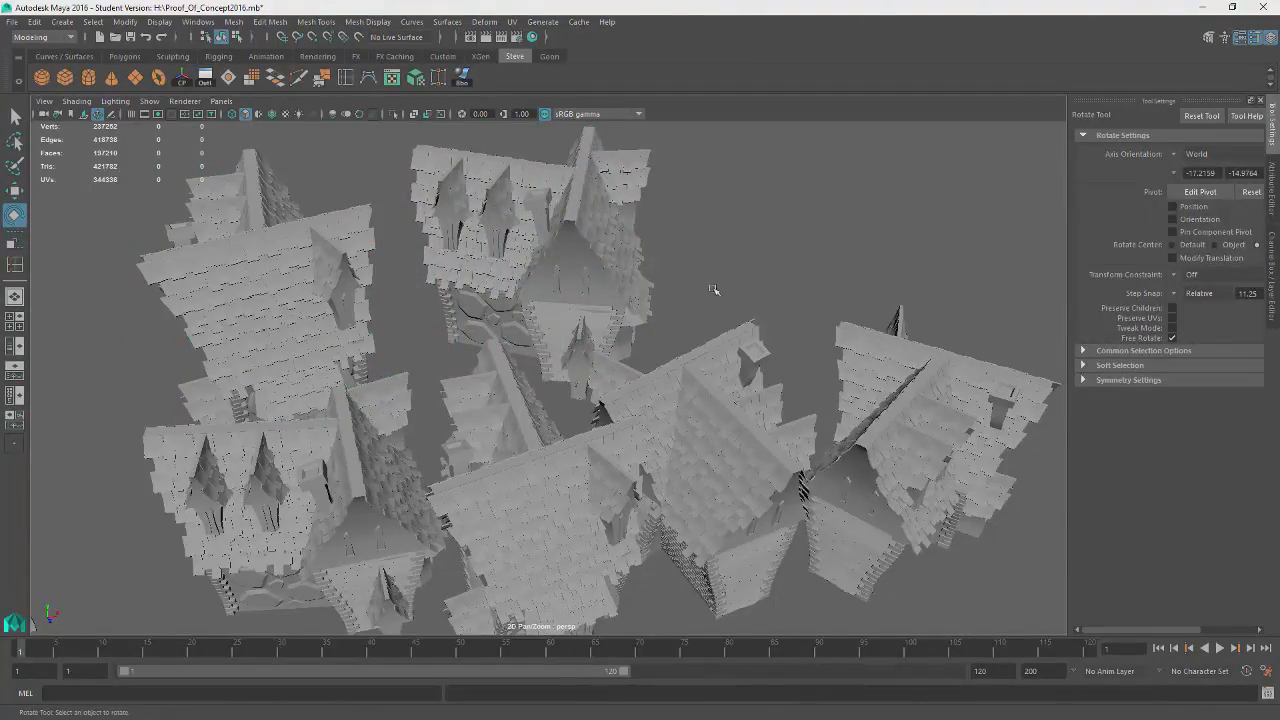
- Duplicate the house behind the first one, move the copy to the other end of the back row and rotate it about the vertical axis
alt+drag(714, 286, 520, 288)
click(340, 290)
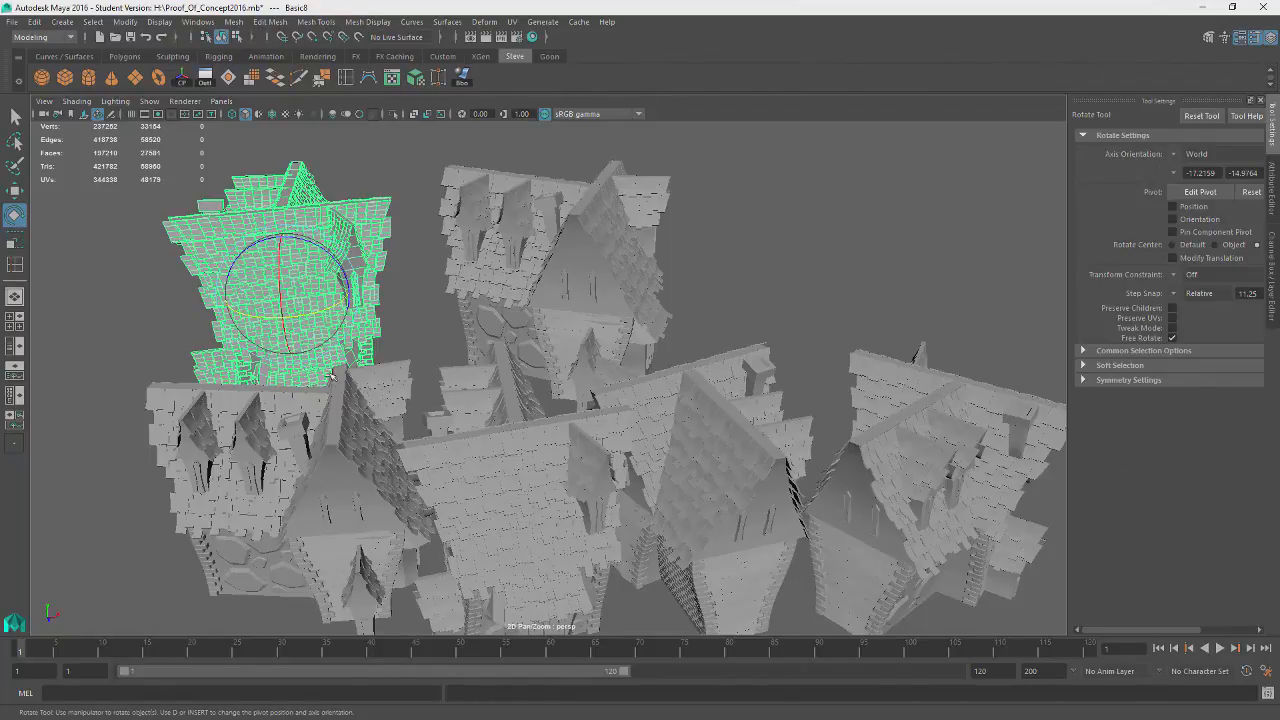
alt+drag(316, 364, 374, 417)
key(w)
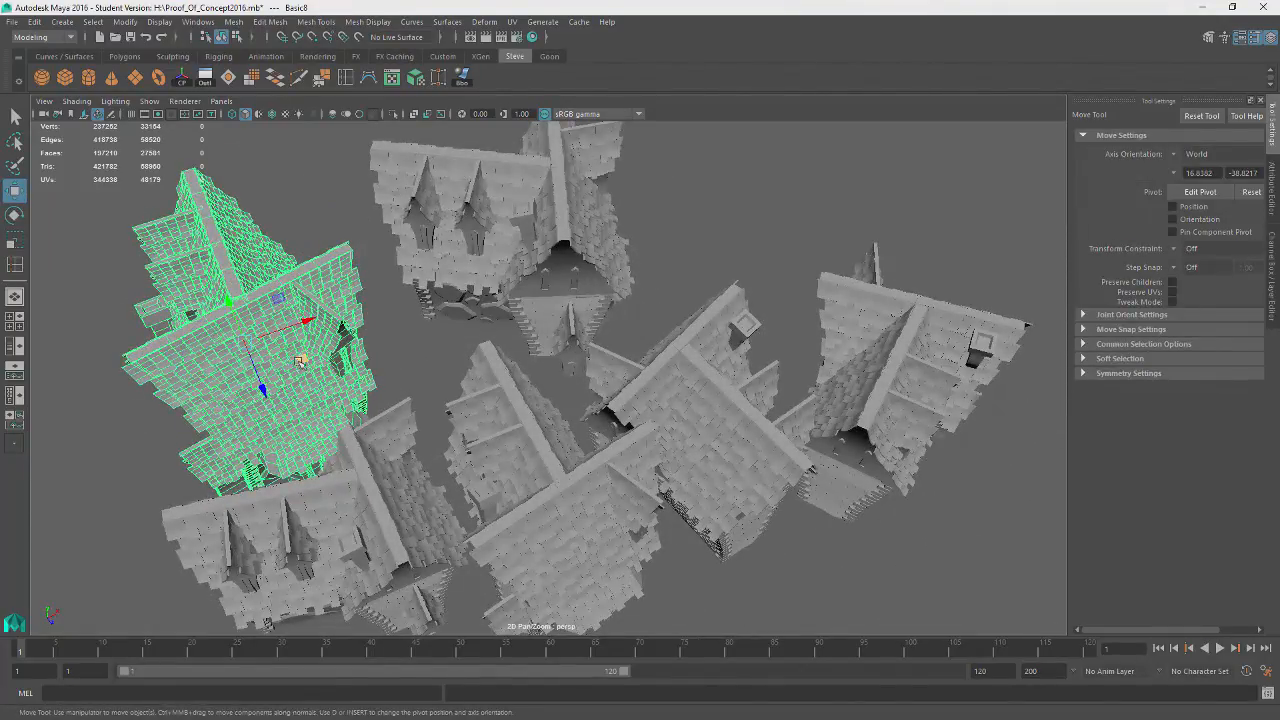
key(ctrl+d)
drag(300, 360, 851, 245)
key(e)
drag(784, 266, 702, 268)
key(w)
drag(787, 236, 825, 245)
click(977, 252)
- Move the house at the near end of the back row further back, close to the twin-dormer house
alt+drag(940, 400, 742, 460)
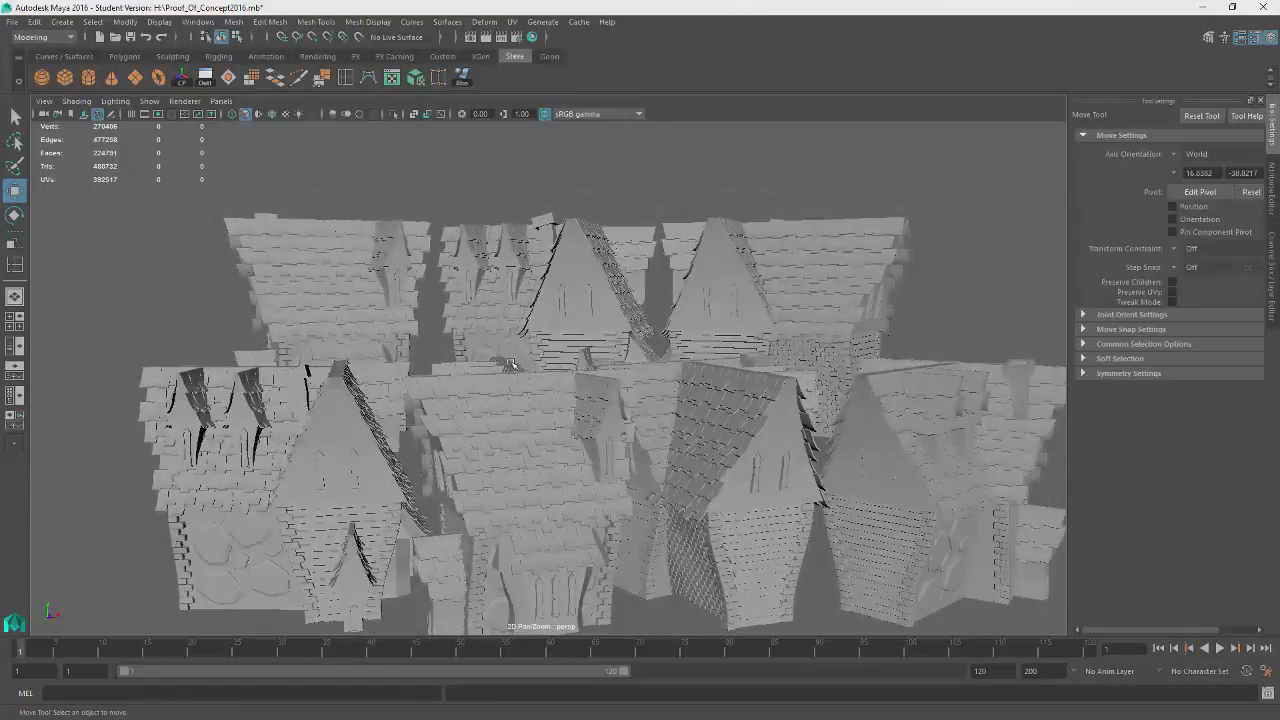
click(389, 303)
alt+drag(389, 303, 463, 467)
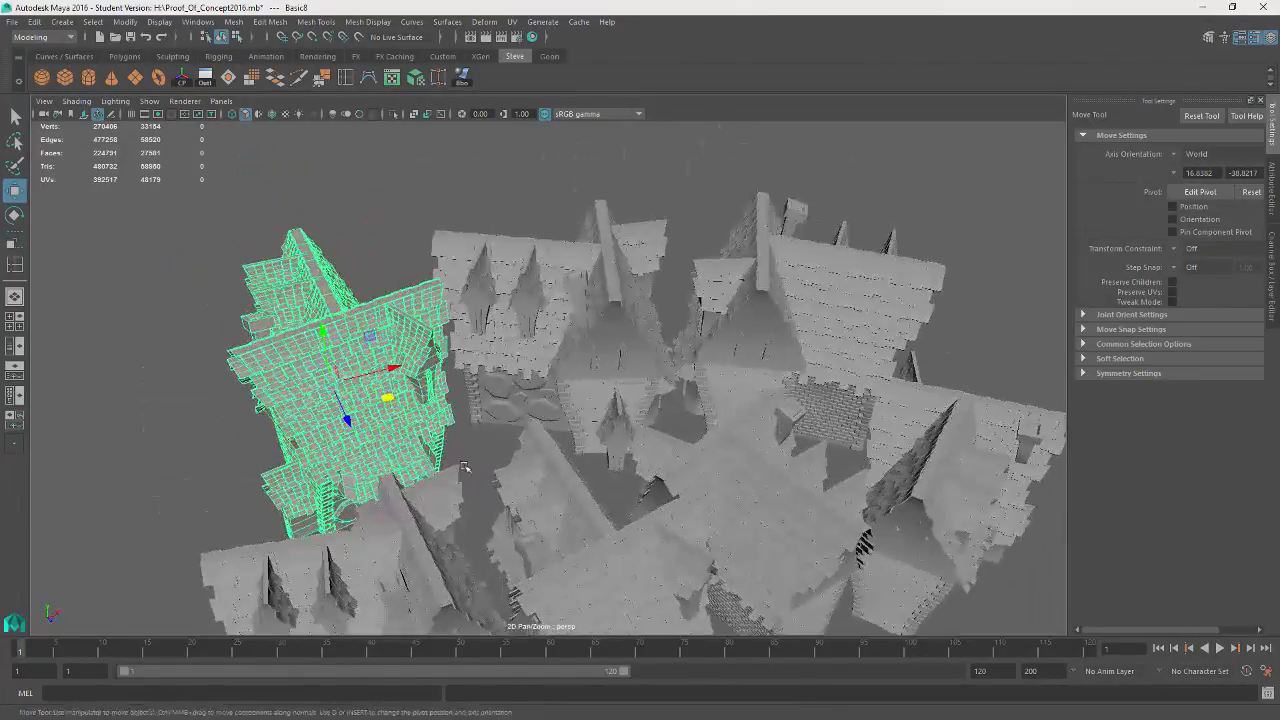
drag(390, 405, 410, 345)
- Select the twin-dormer house together with its neighbour in the back row and shift both slightly, then clear the selection
click(522, 324)
shift+click(446, 376)
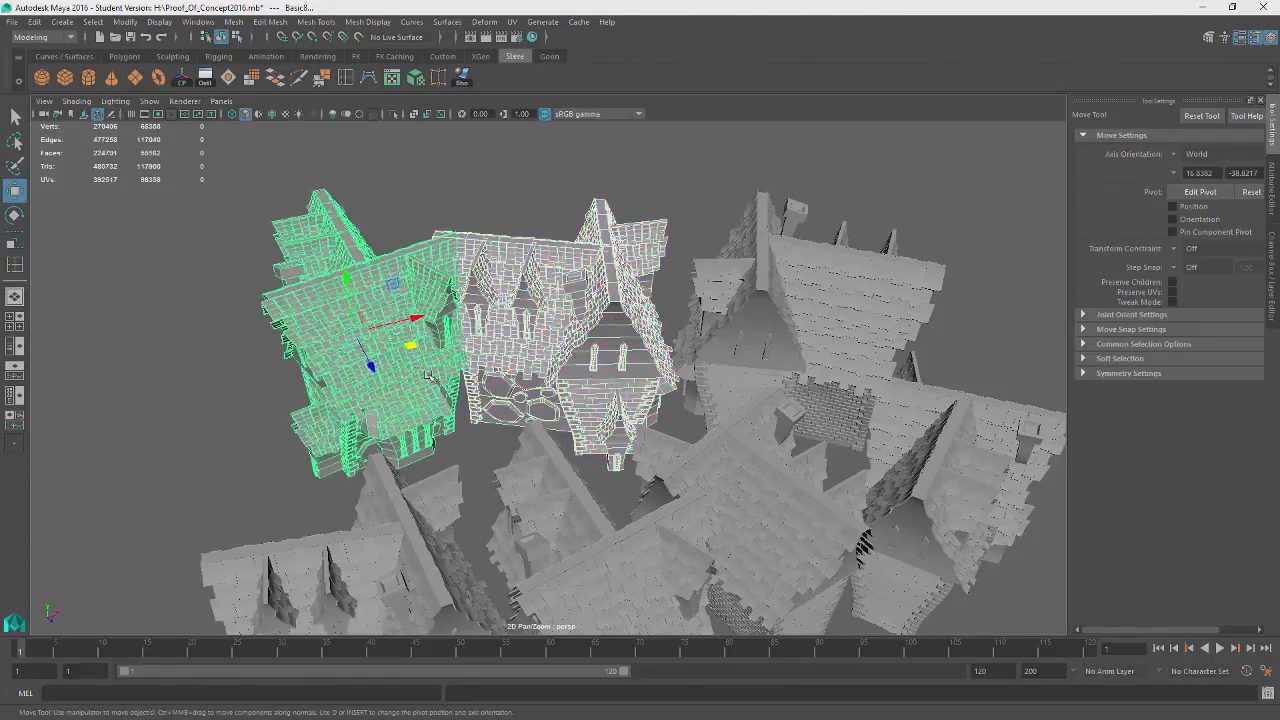
drag(409, 350, 390, 411)
key(e)
key(w)
alt+drag(640, 545, 574, 437)
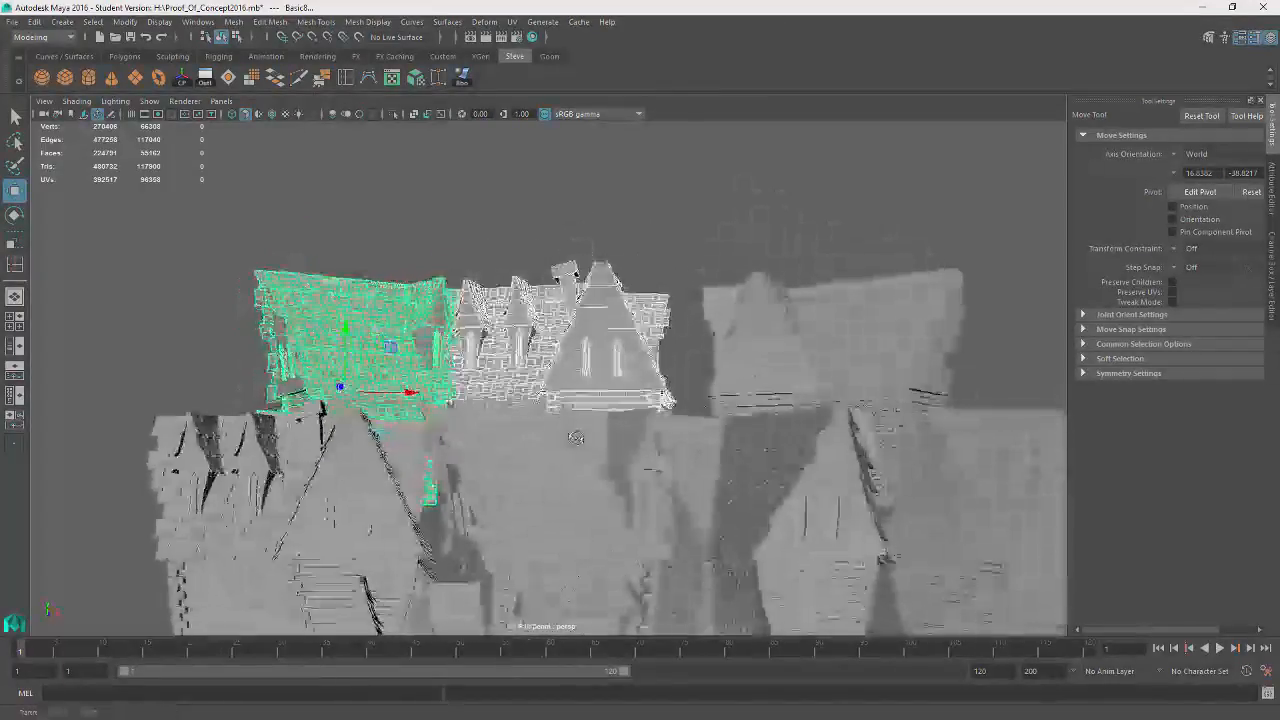
click(674, 241)
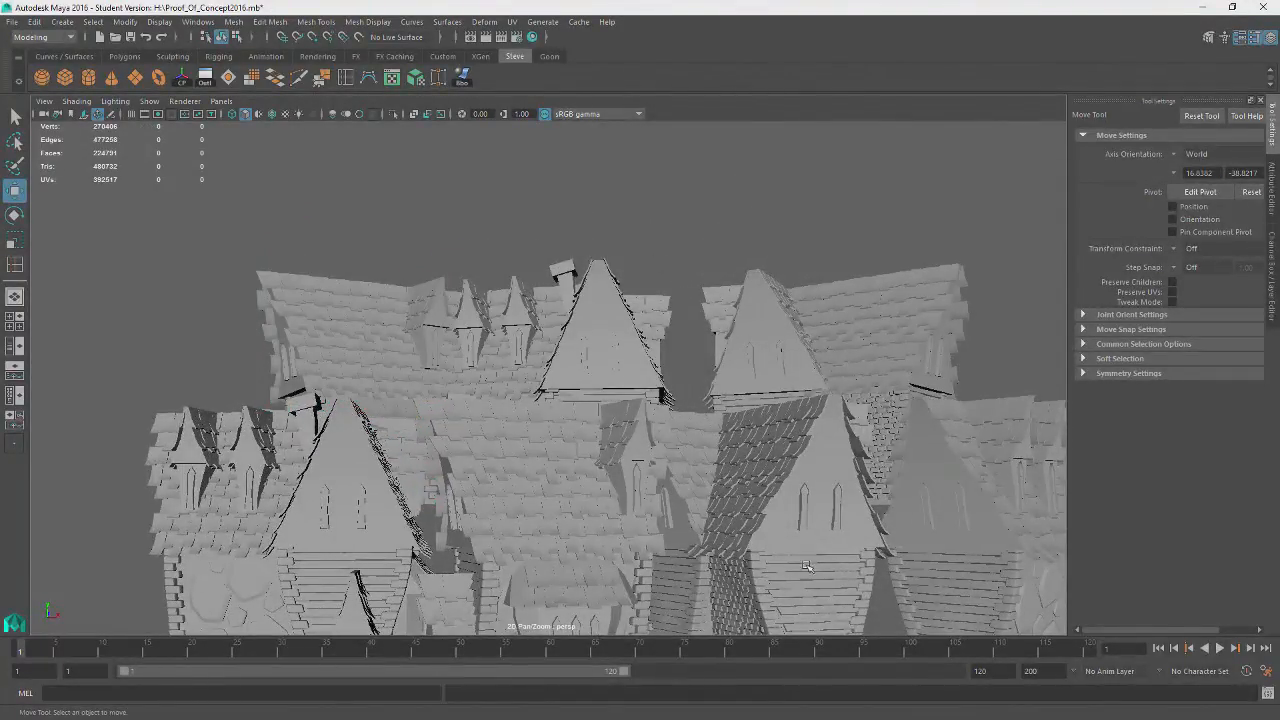
- Review the two rows of houses from several heights, select the most recently placed back-row house and save the scene
alt+drag(806, 567, 311, 283)
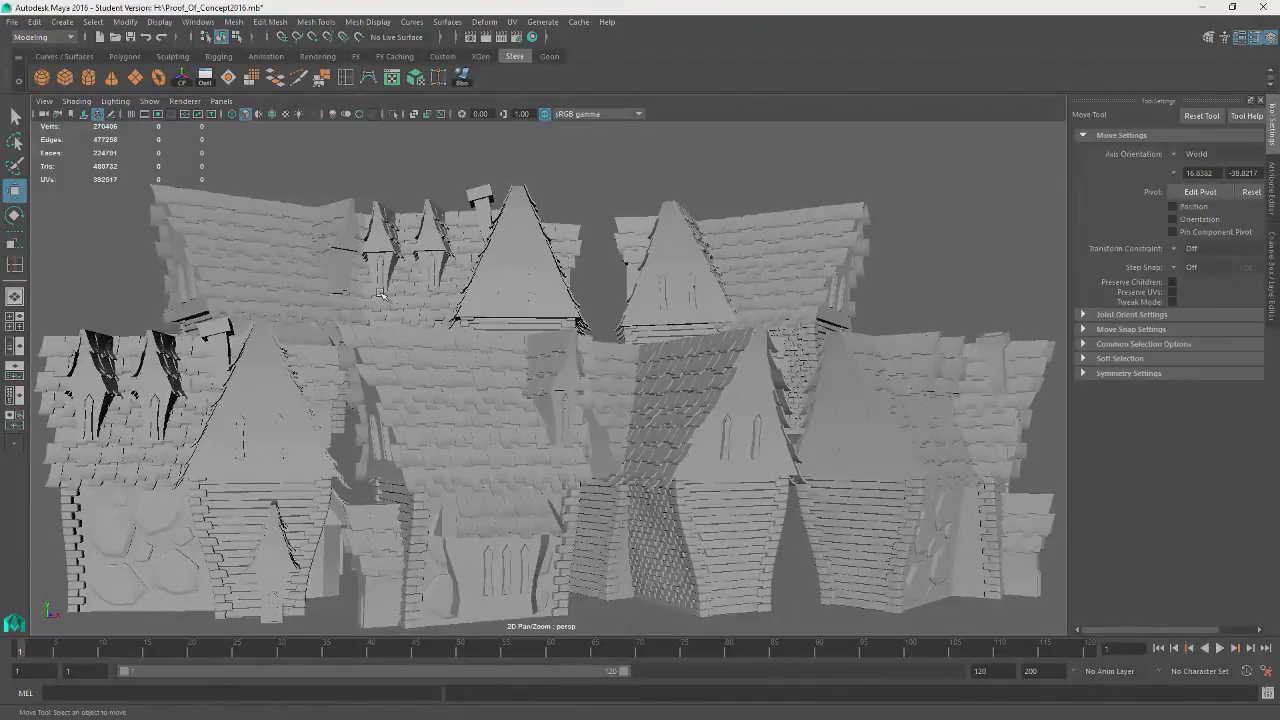
alt+drag(580, 401, 614, 574)
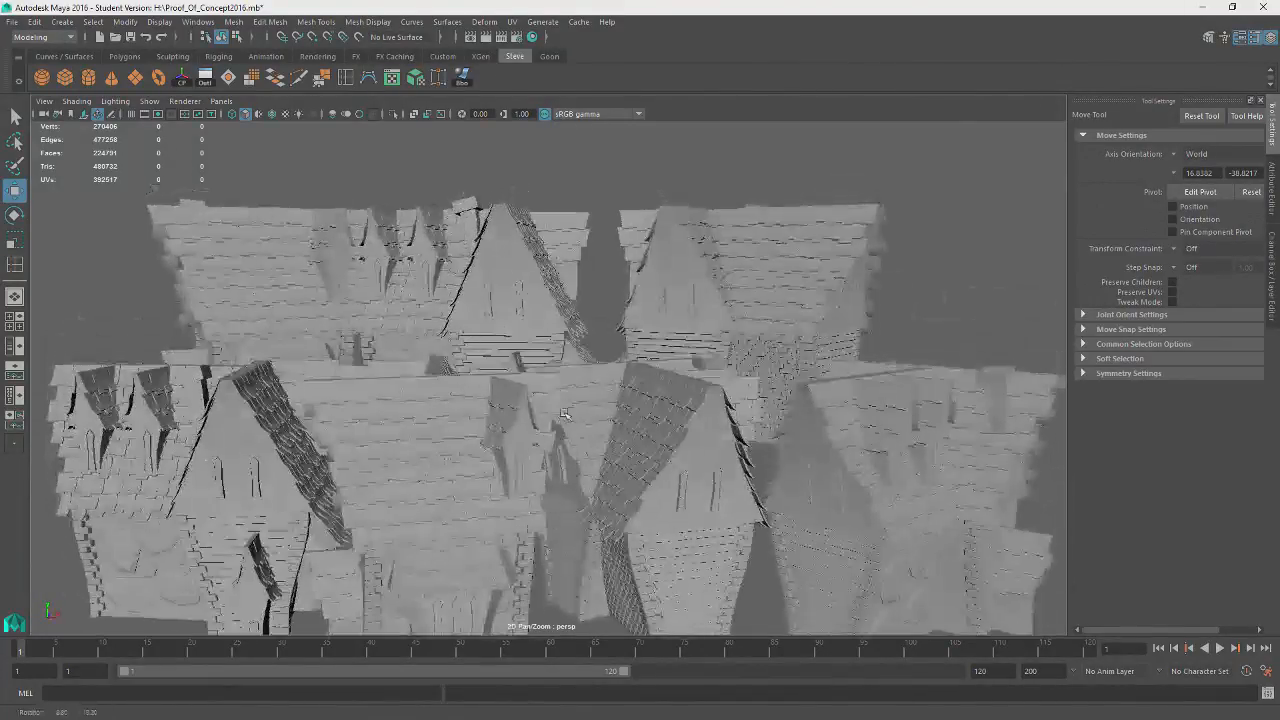
click(745, 281)
alt+drag(755, 343, 742, 377)
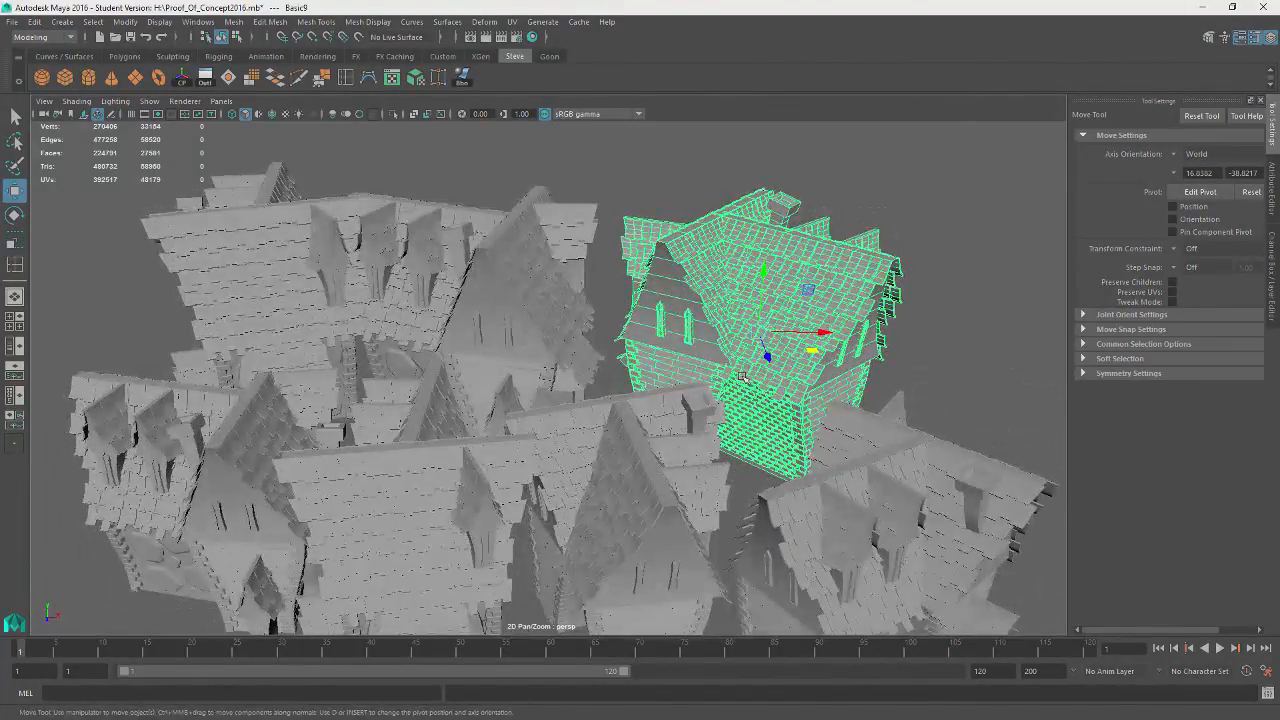
key(ctrl+s)
click(611, 370)
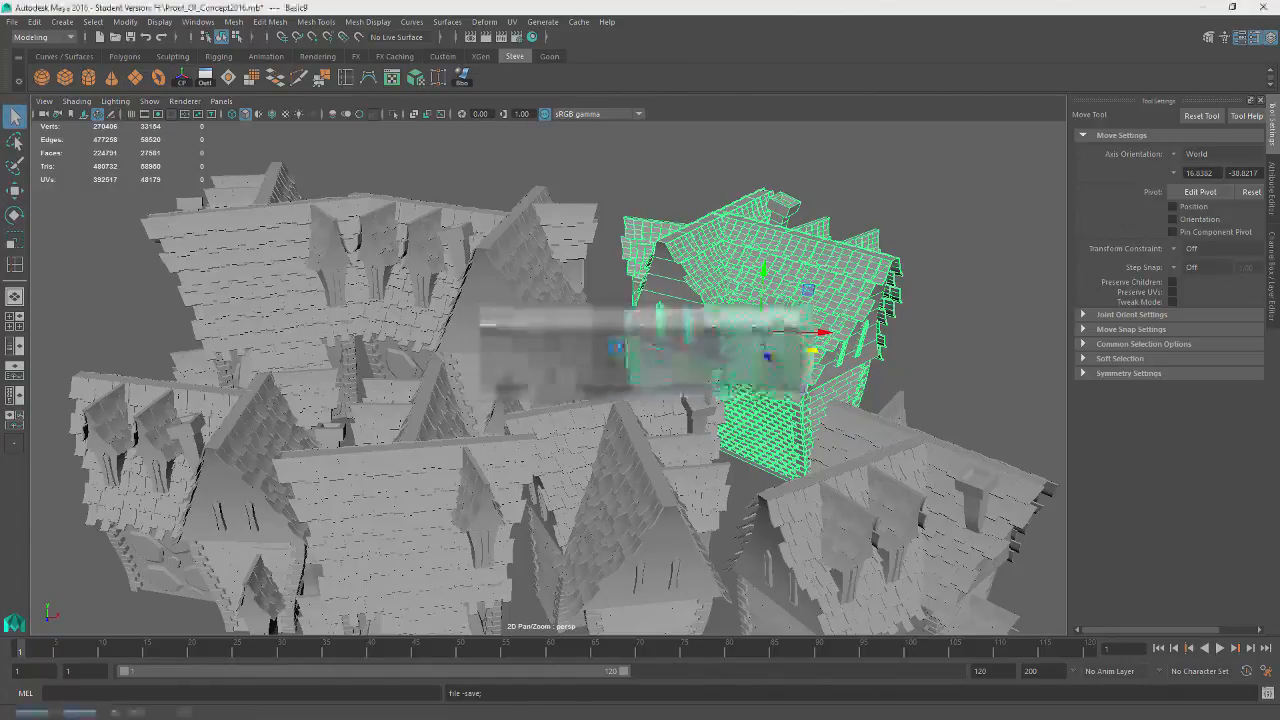
alt+drag(600, 204, 616, 296)
scroll(616, 296, down, 4)
click(768, 298)
scroll(768, 298, up, 4)
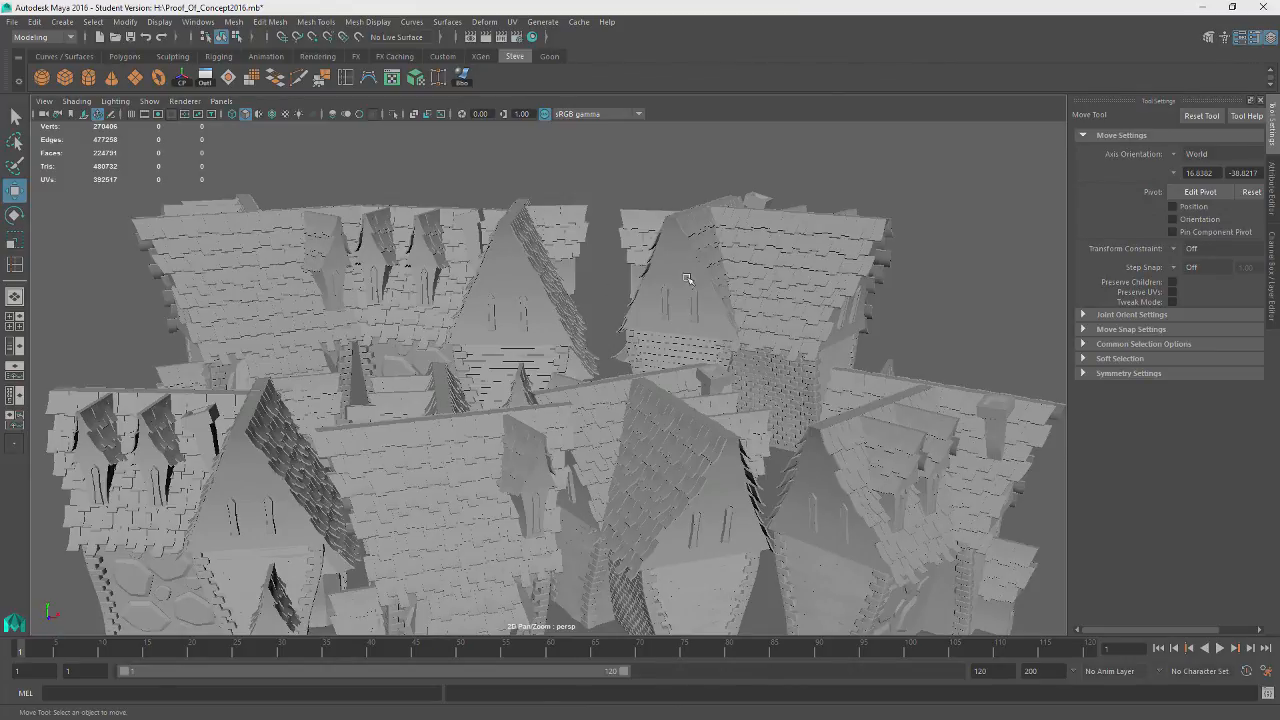
key(ctrl+z)
click(884, 299)
click(563, 310)
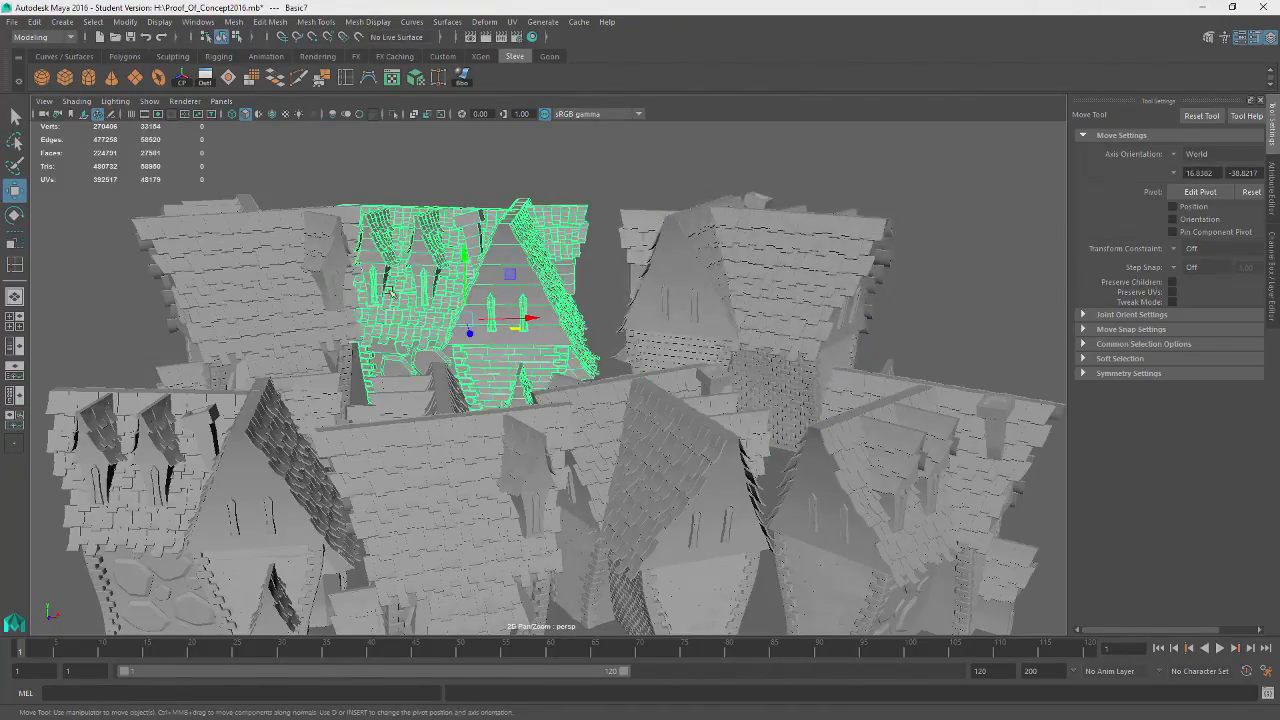
click(315, 293)
click(1052, 194)
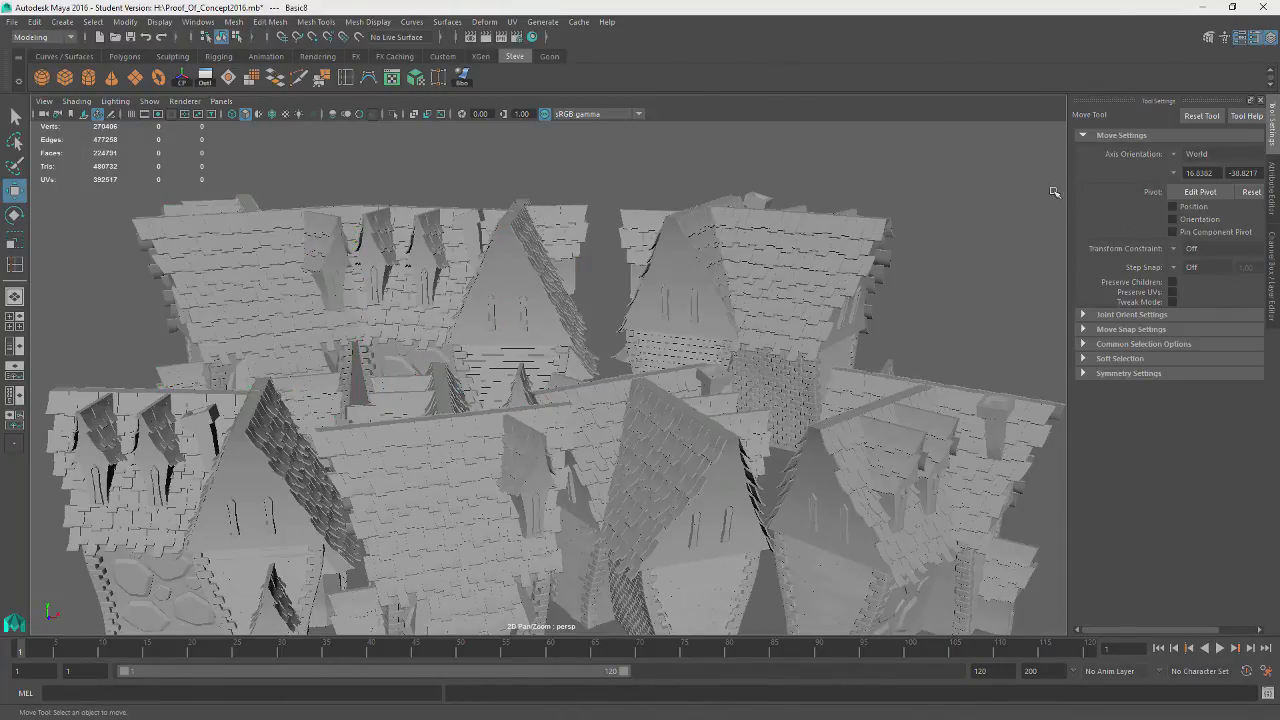
click(198, 21)
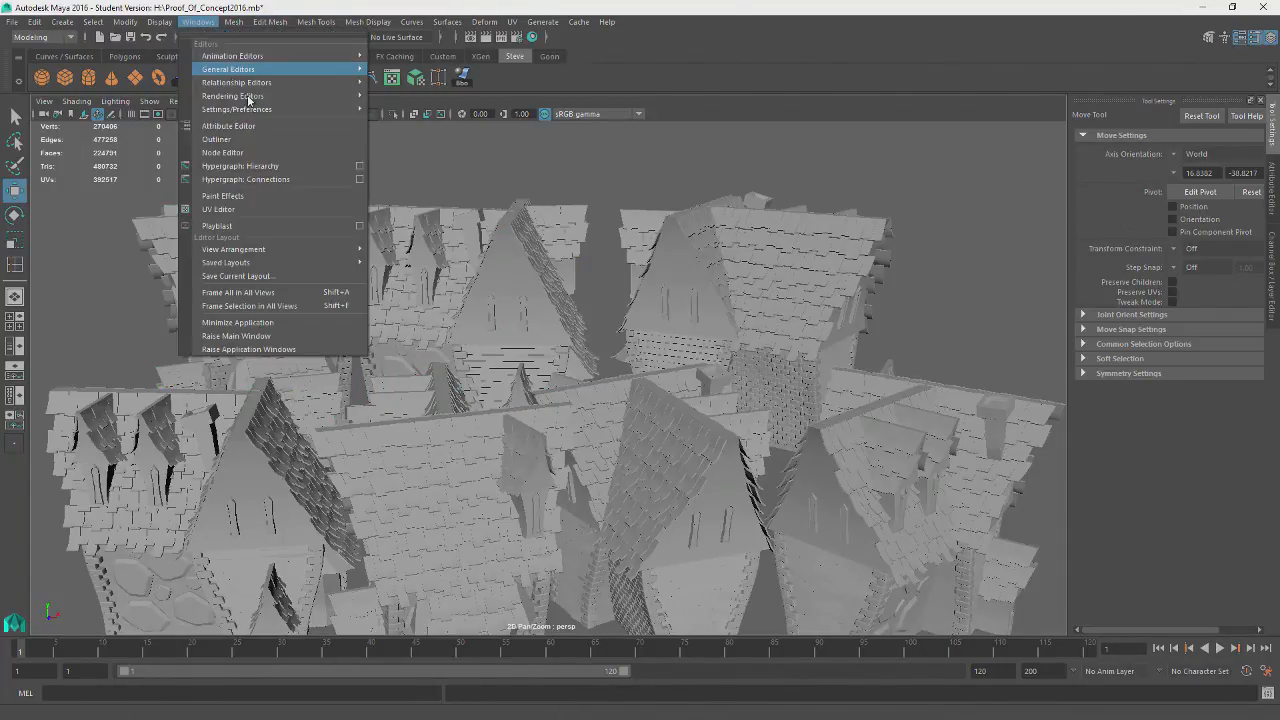
mouse_move(241, 112)
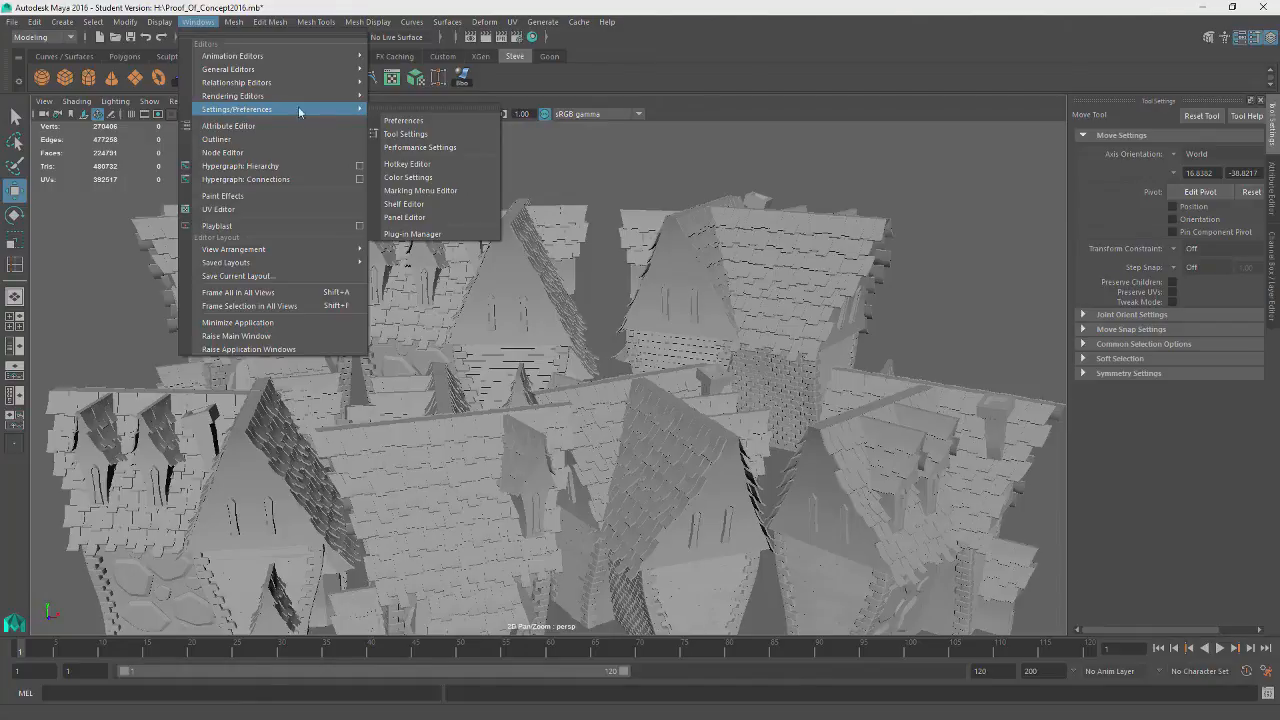
click(431, 178)
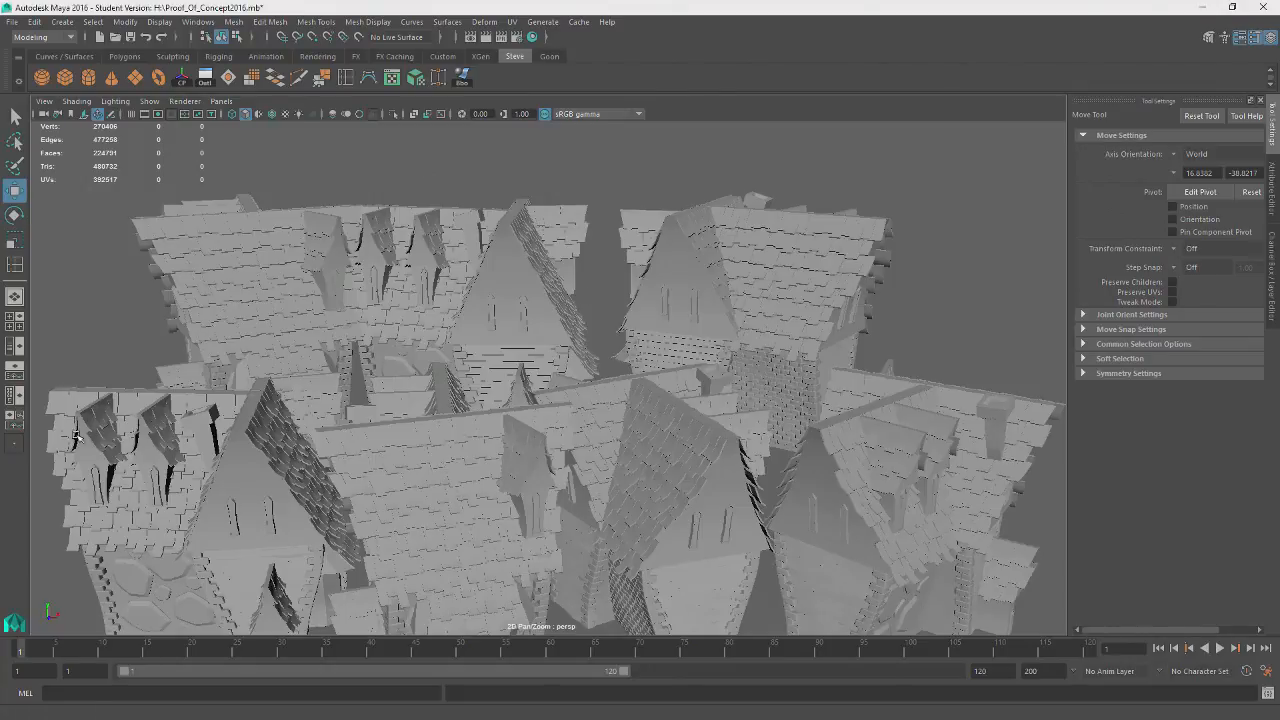
- Create a polygon cube between the modular wall pieces and the village, raise it above the ground and scale it up uniformly
scroll(445, 416, down, 5)
alt+middle_drag(349, 499, 495, 478)
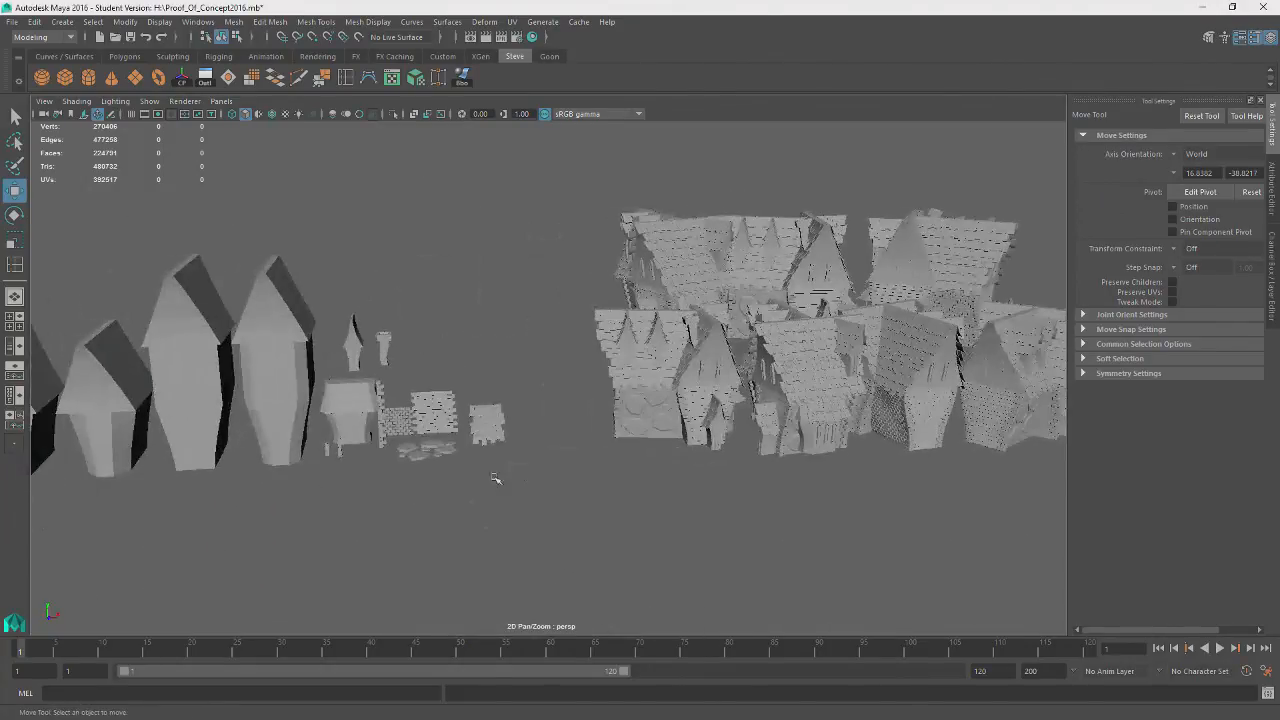
scroll(492, 474, up, 3)
scroll(600, 420, down, 8)
scroll(729, 429, up, 10)
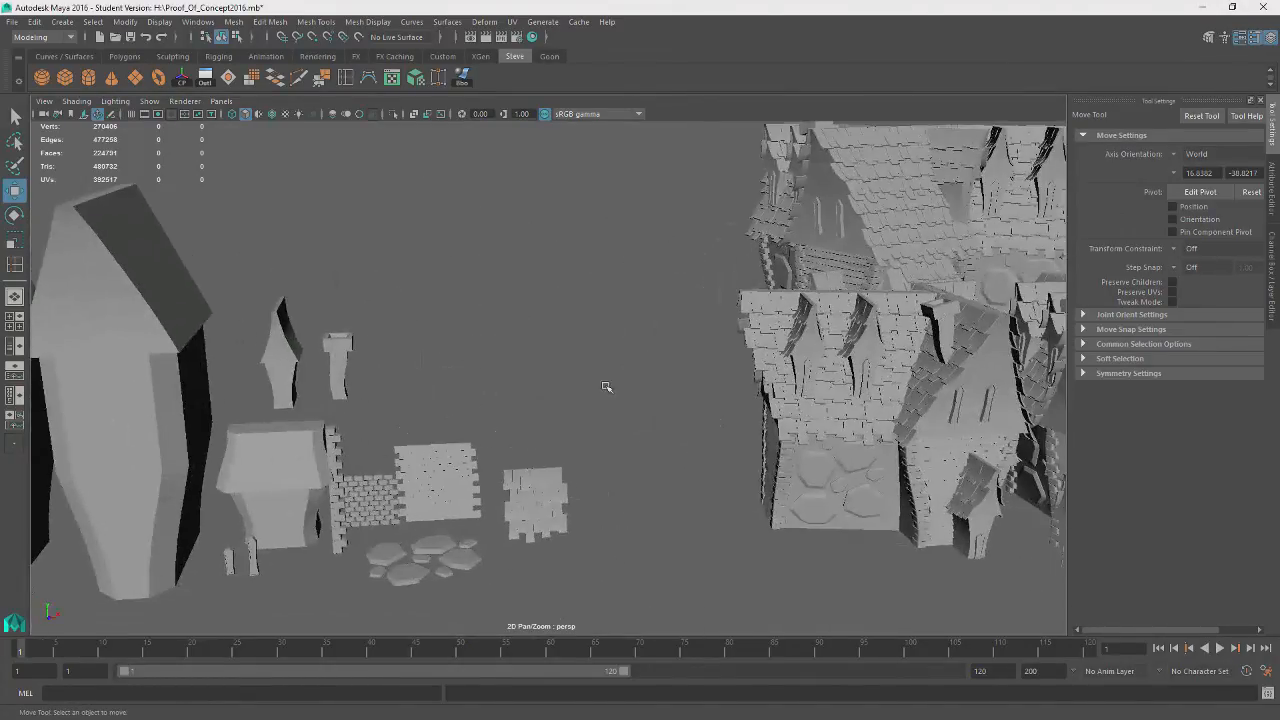
click(65, 77)
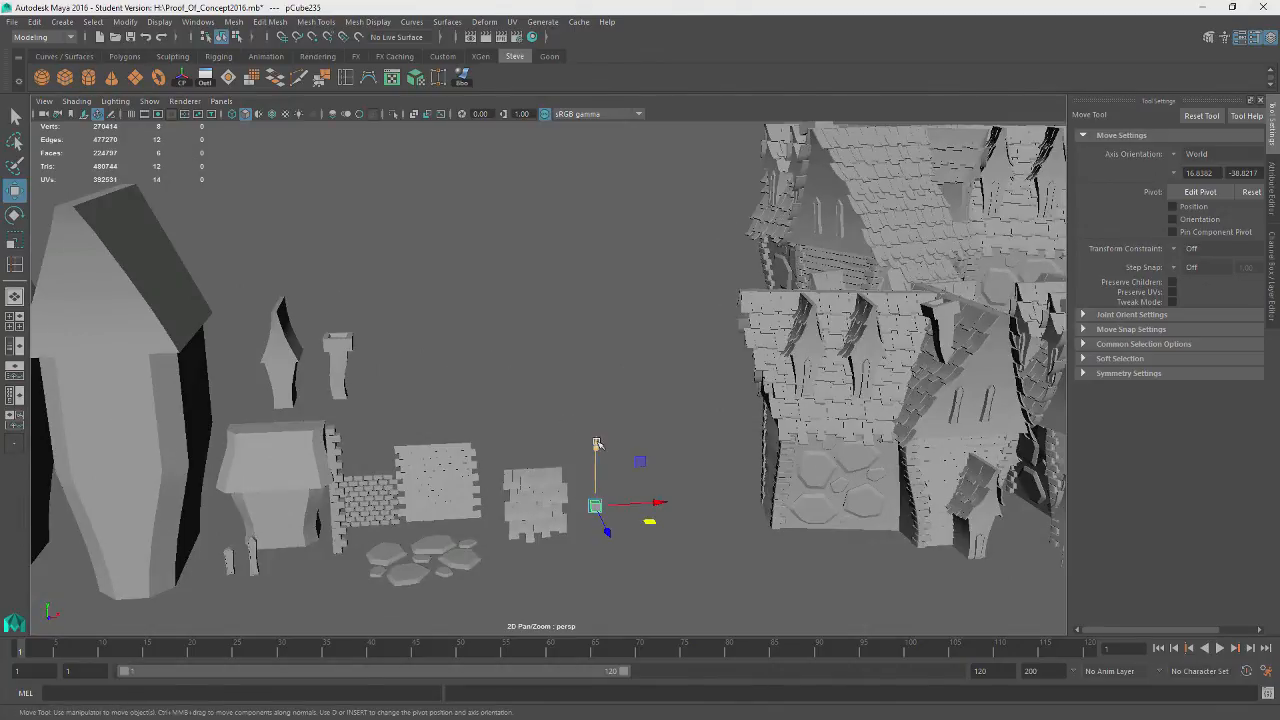
drag(597, 443, 598, 280)
key(r)
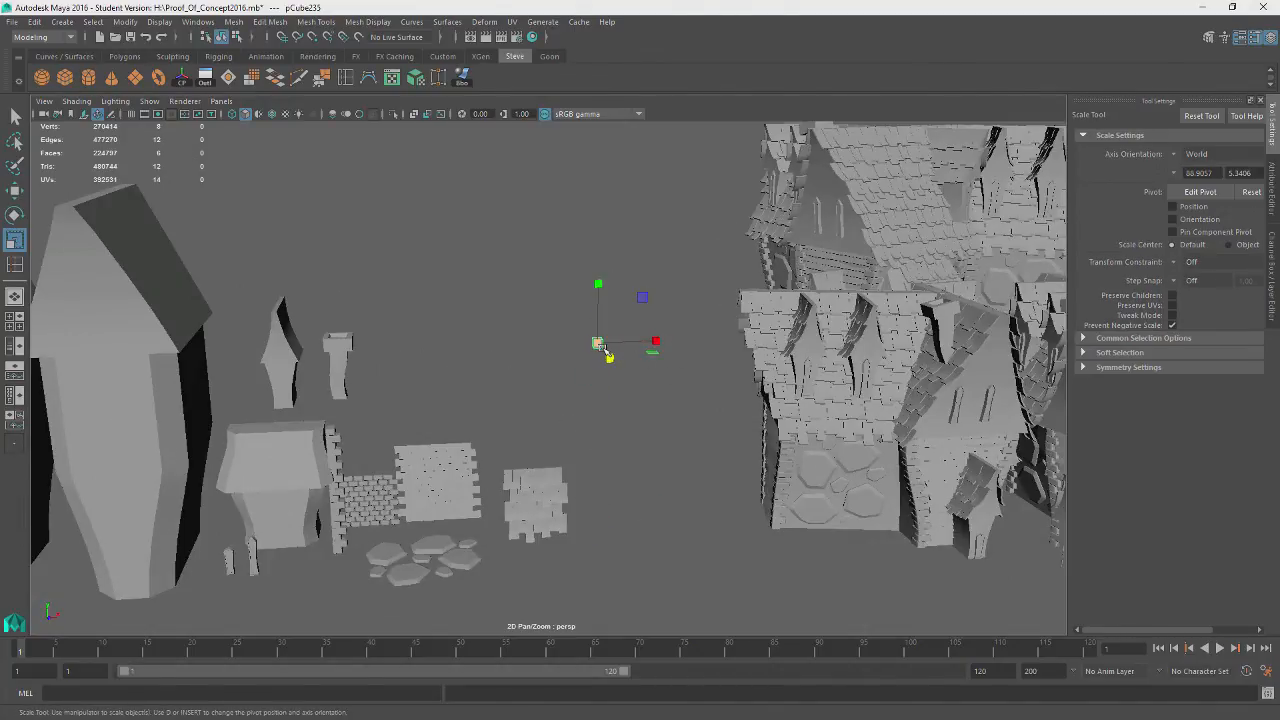
drag(607, 355, 671, 363)
key(f)
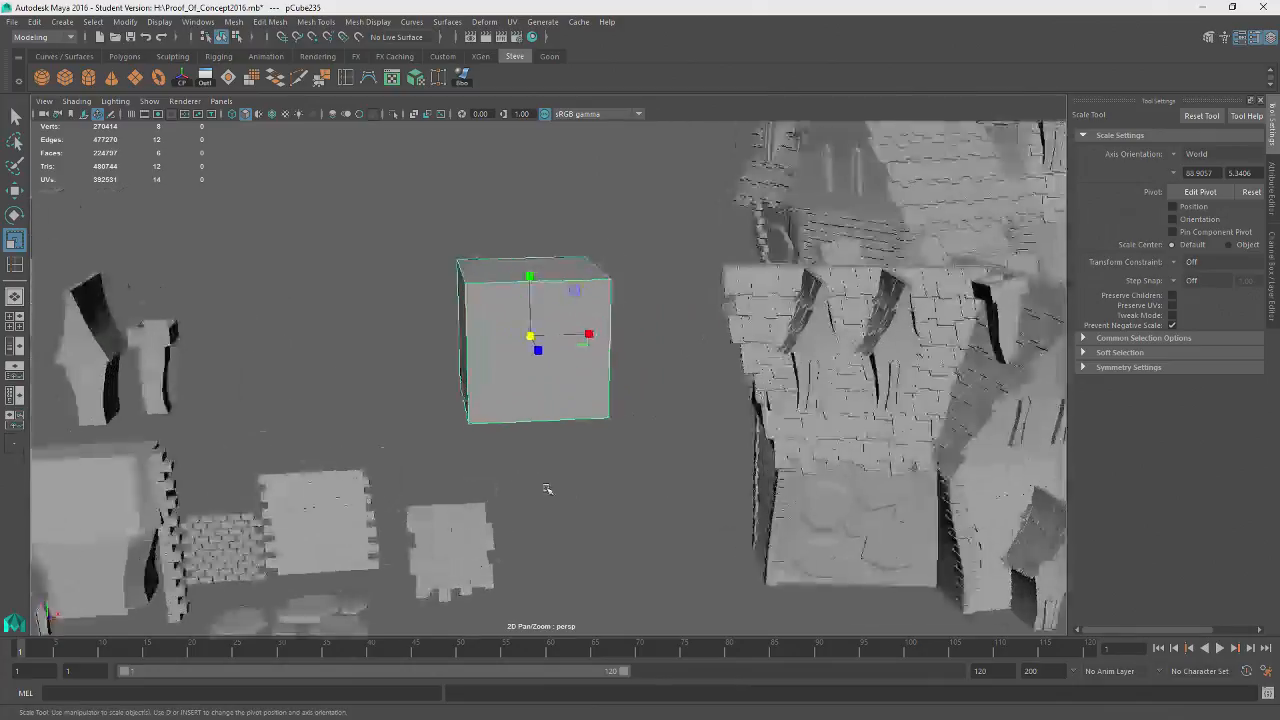
mouse_move(547, 489)
alt+mouse_down()
mouse_move(551, 469)
mouse_move(576, 458)
mouse_move(530, 488)
alt+mouse_up()
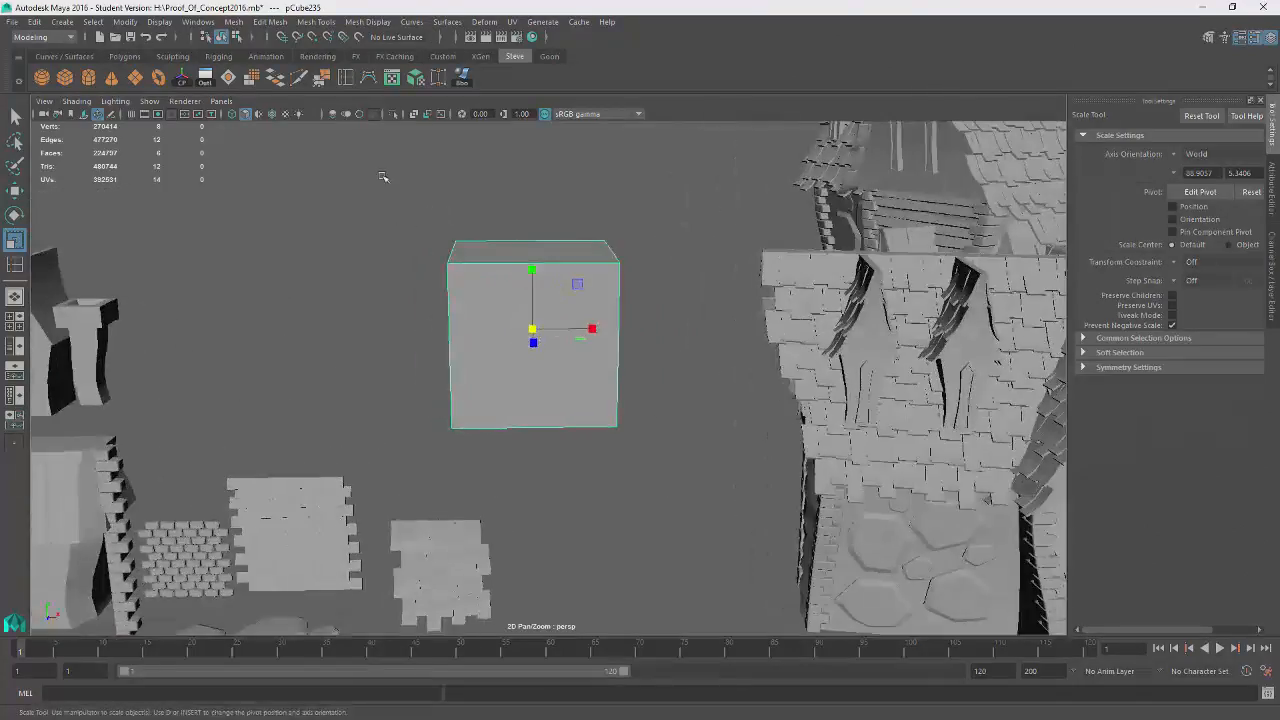
- Insert three evenly spaced vertical edge loops in the cube and one horizontal loop slightly below its middle, using relative distance for the latter
click(345, 78)
click(534, 264)
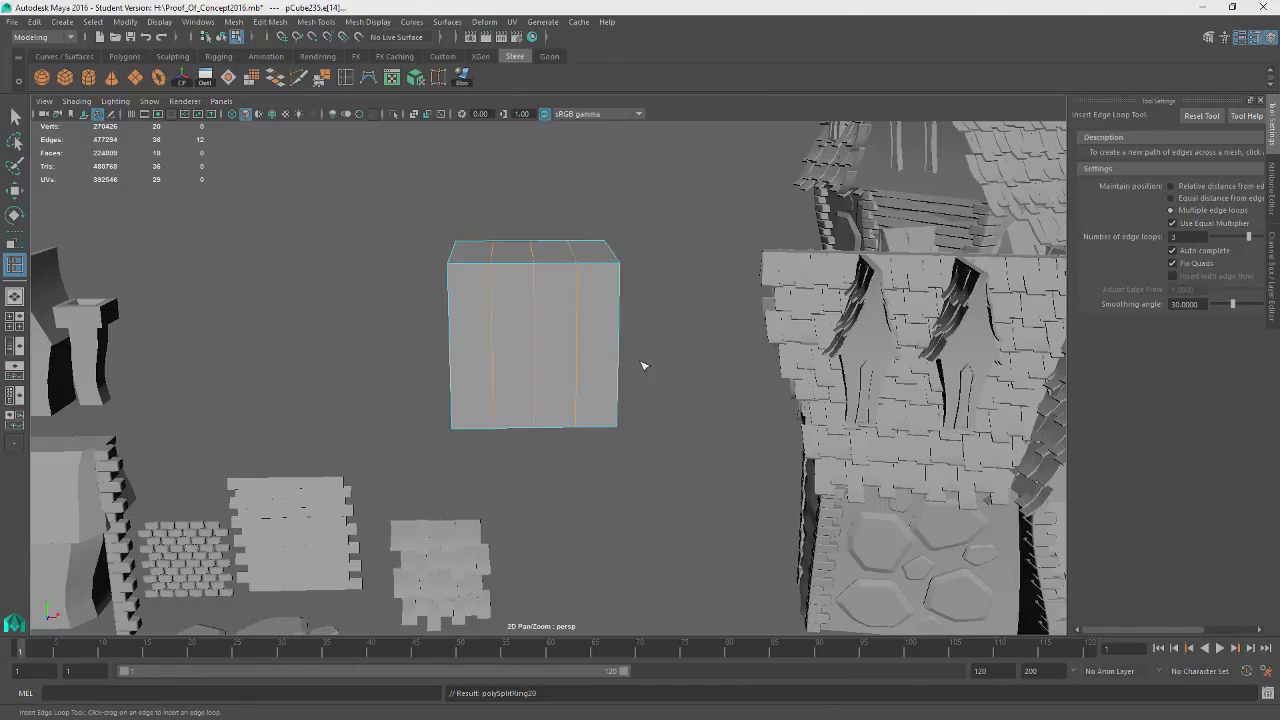
alt+drag(643, 366, 627, 388)
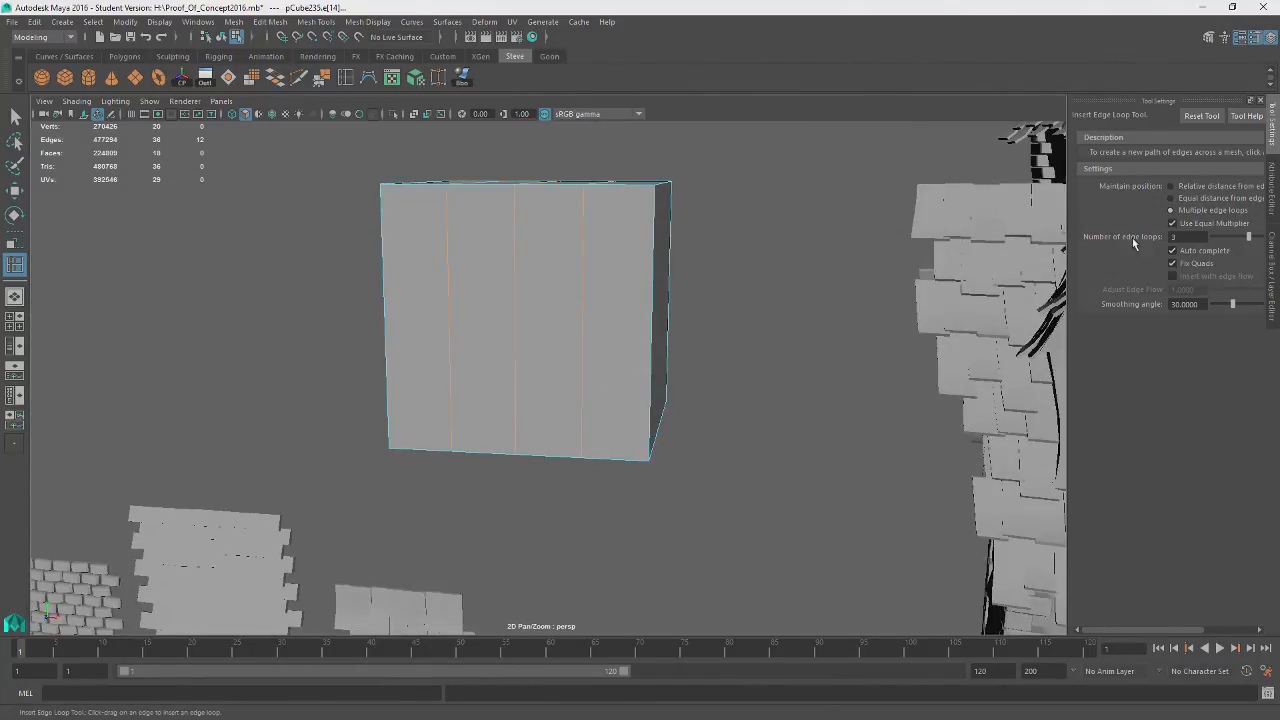
click(1171, 187)
drag(650, 352, 657, 351)
alt+drag(660, 352, 736, 320)
- Select the lower front face in the cube's third column and extrude it slightly inward to form a recess
right_drag(800, 305, 809, 338)
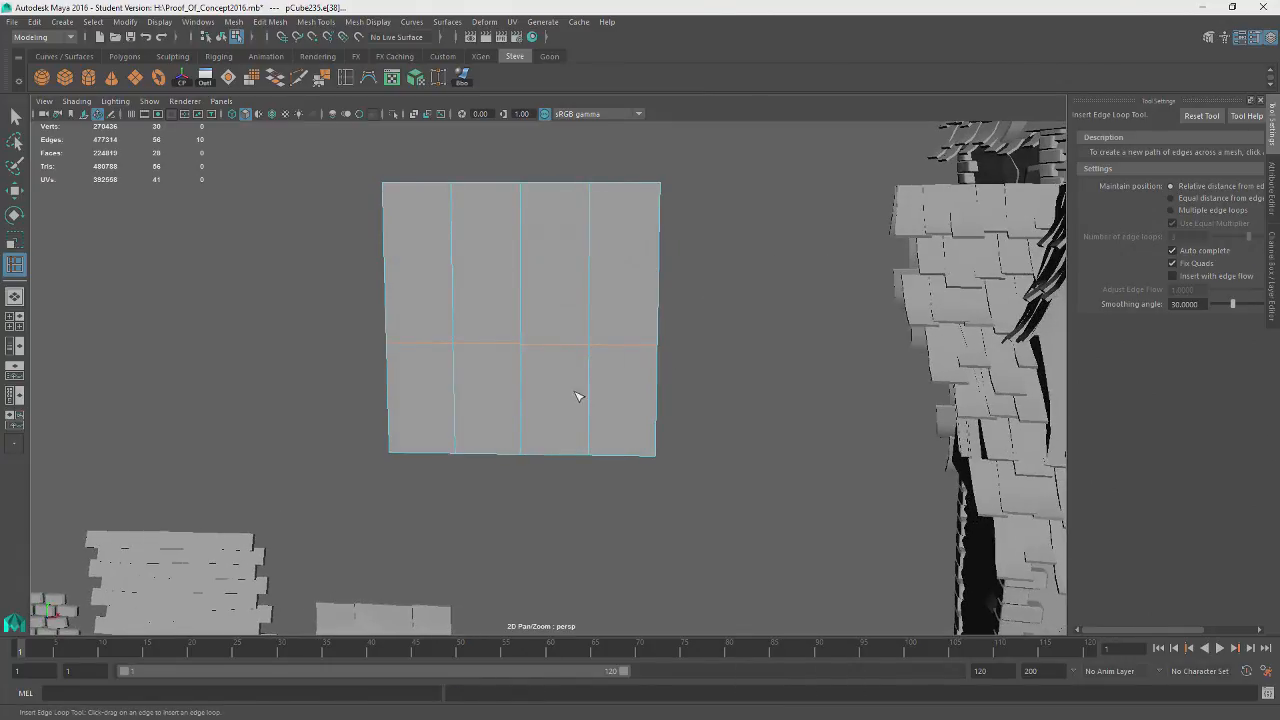
key(q)
click(551, 404)
alt+drag(472, 540, 537, 551)
key(f)
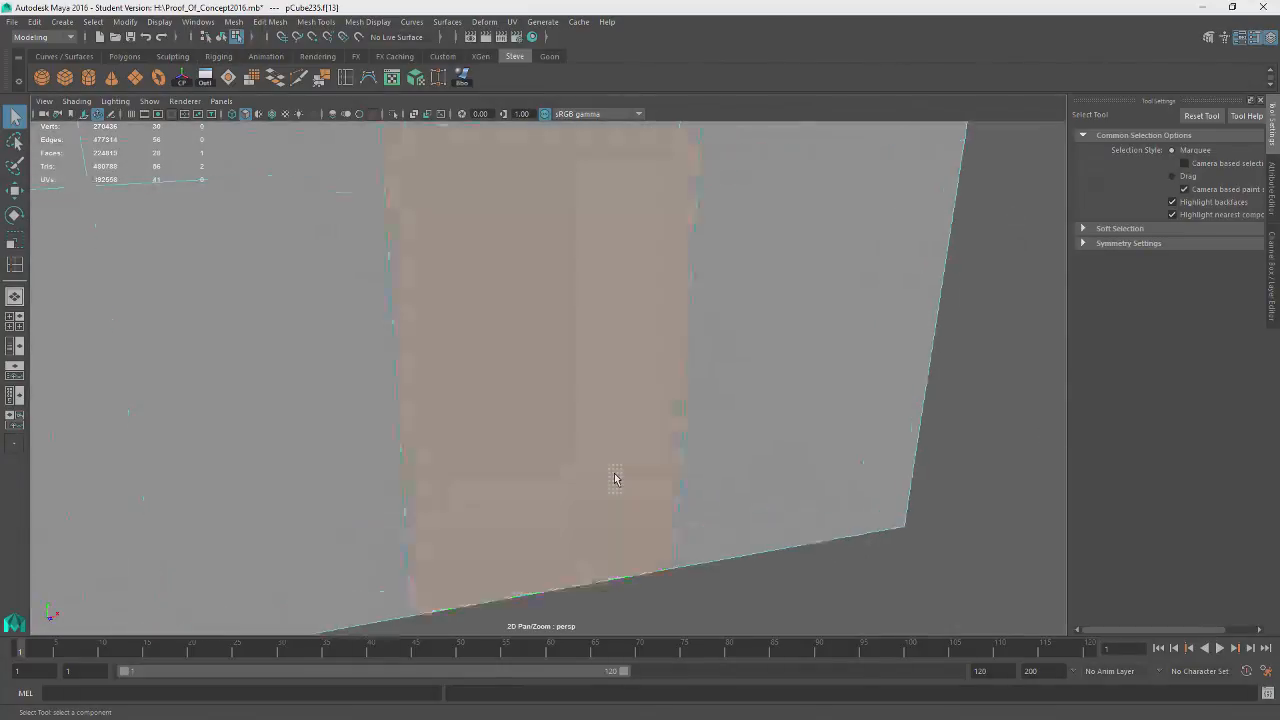
scroll(617, 479, down, 2)
key(w)
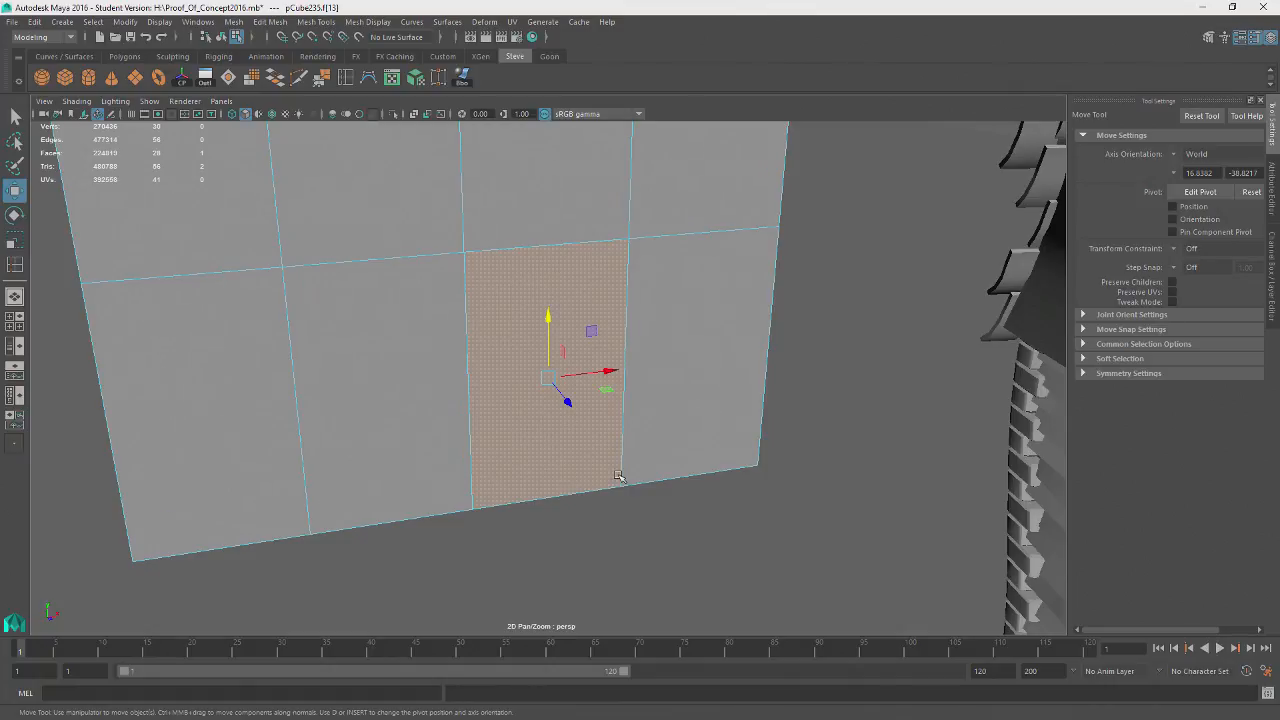
alt+drag(619, 477, 645, 471)
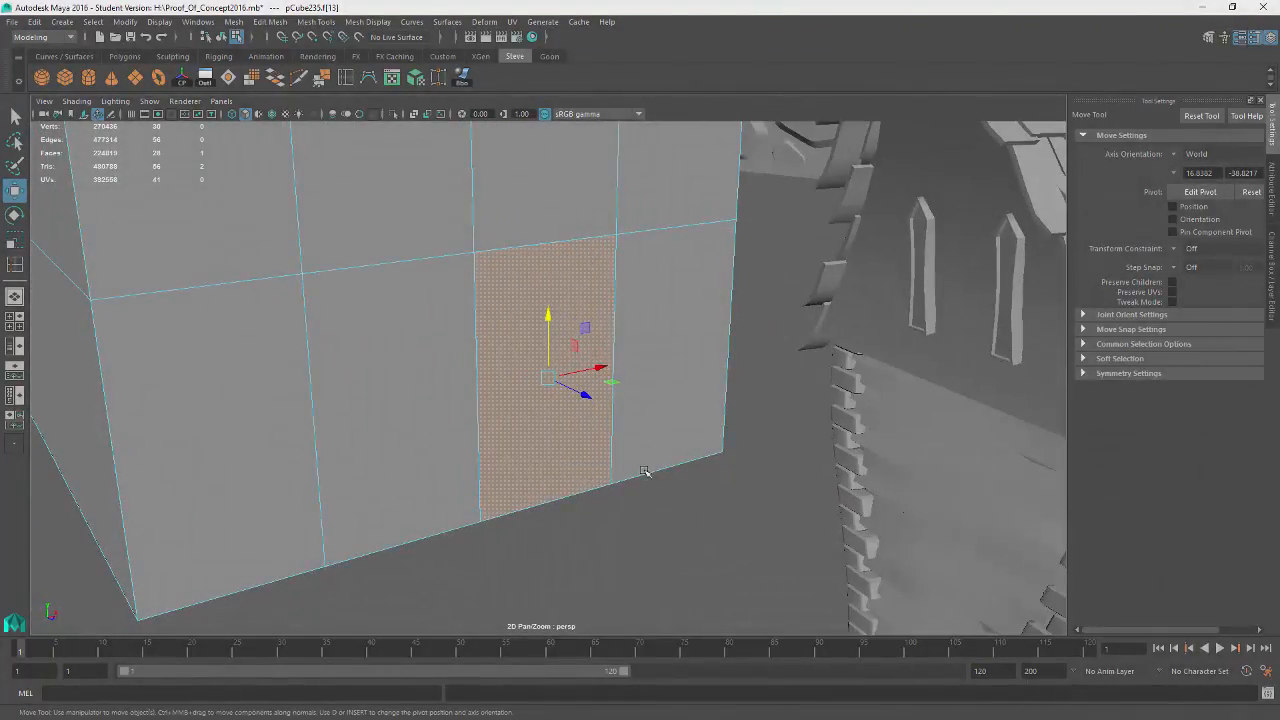
key(ctrl+e)
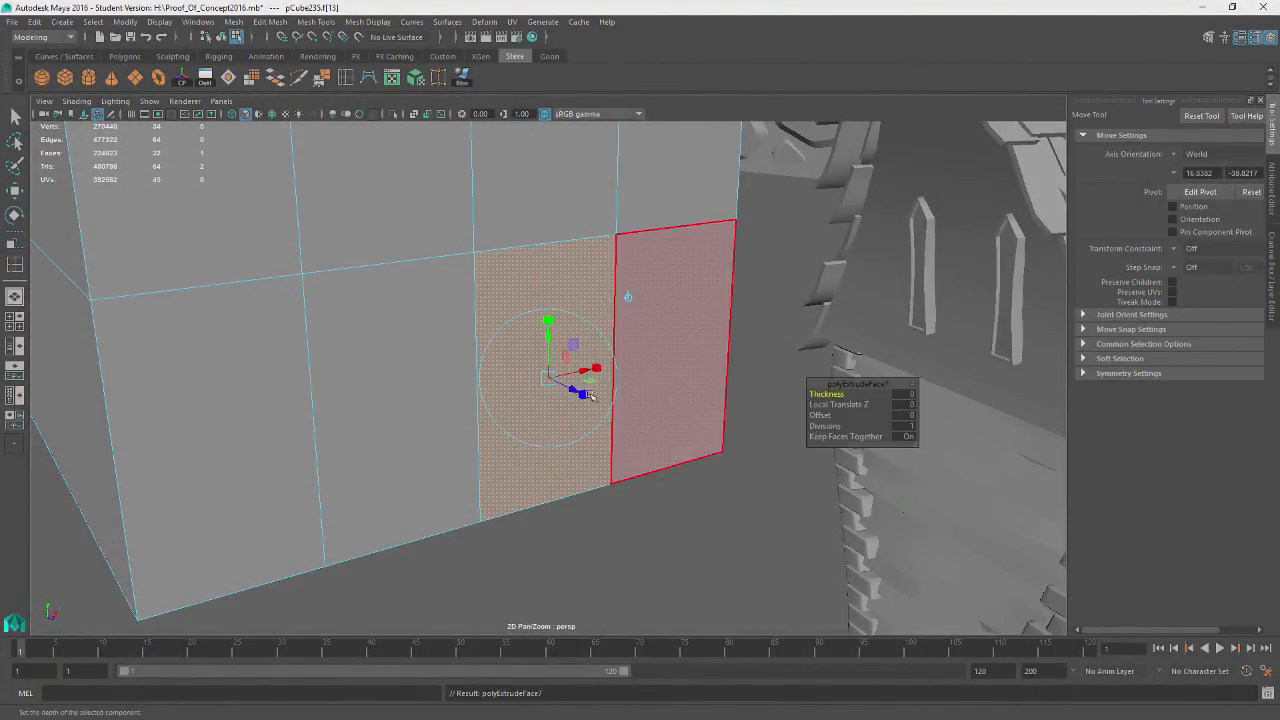
drag(584, 395, 550, 382)
click(571, 523)
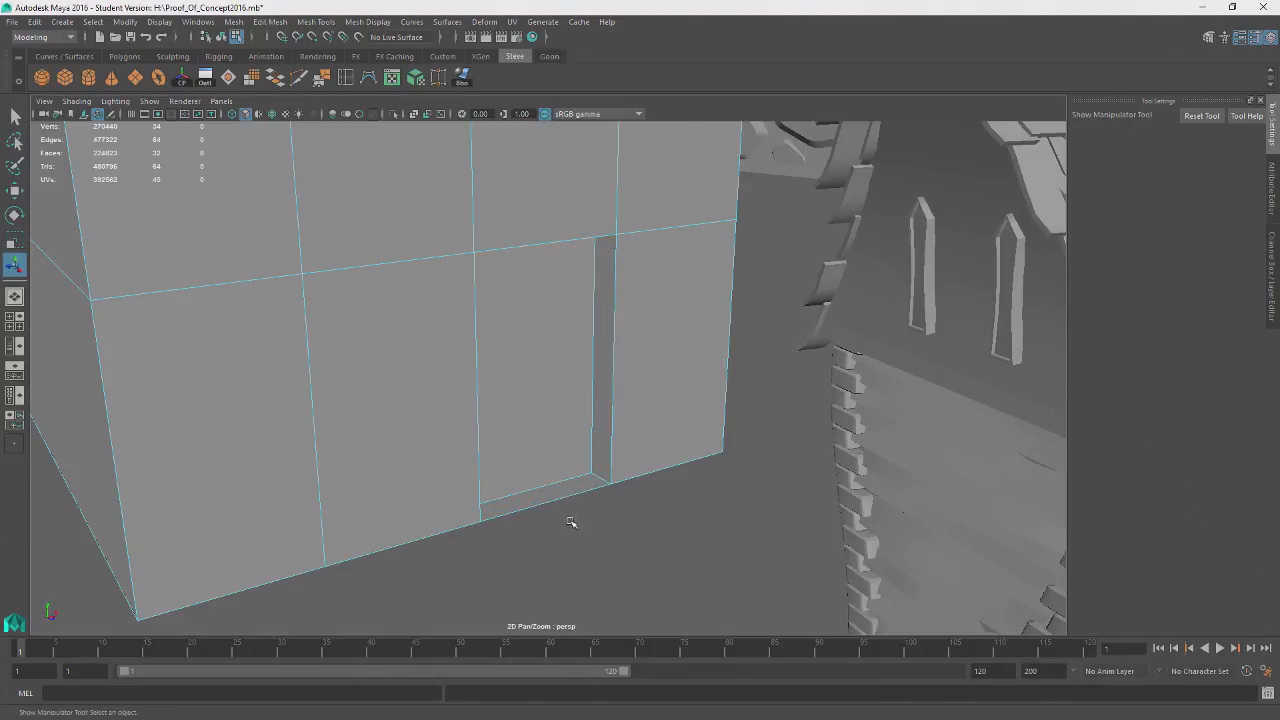
- Delete the cube's underside face beneath the recess and the narrow strip face along the recess's bottom edge
alt+drag(571, 523, 553, 470)
click(546, 503)
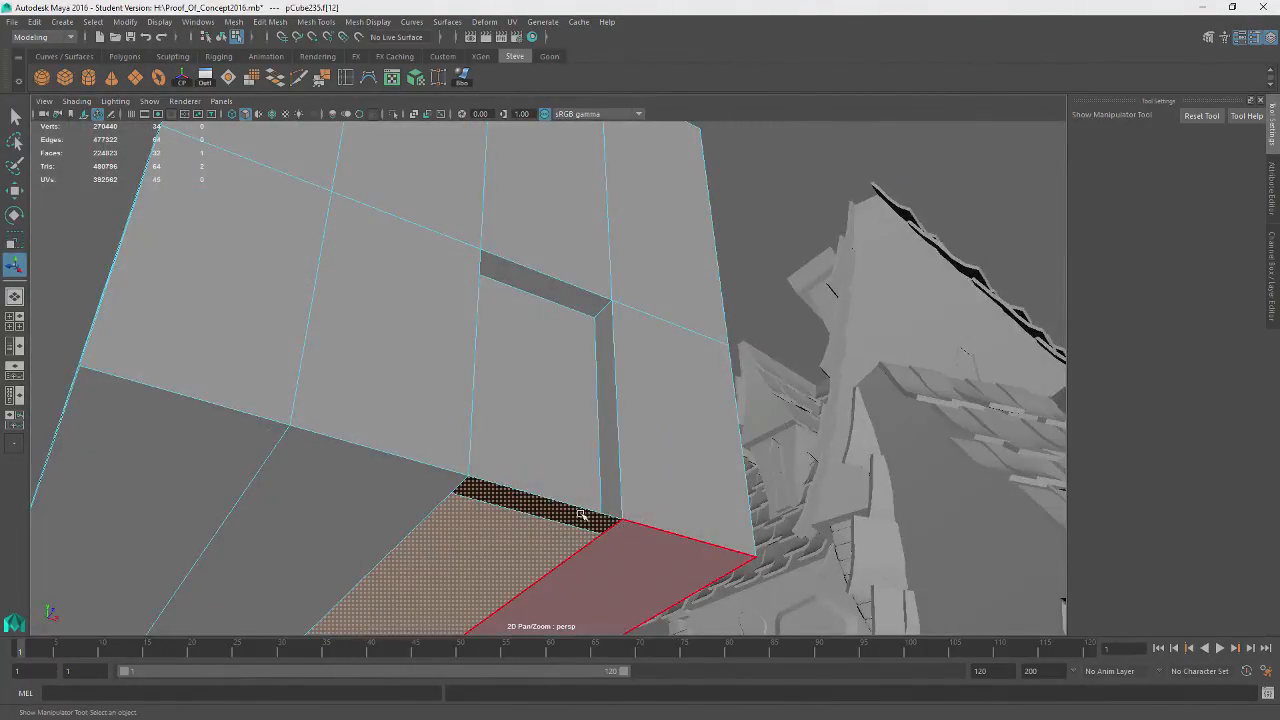
click(581, 514)
alt+drag(581, 514, 553, 501)
click(553, 501)
key(Delete)
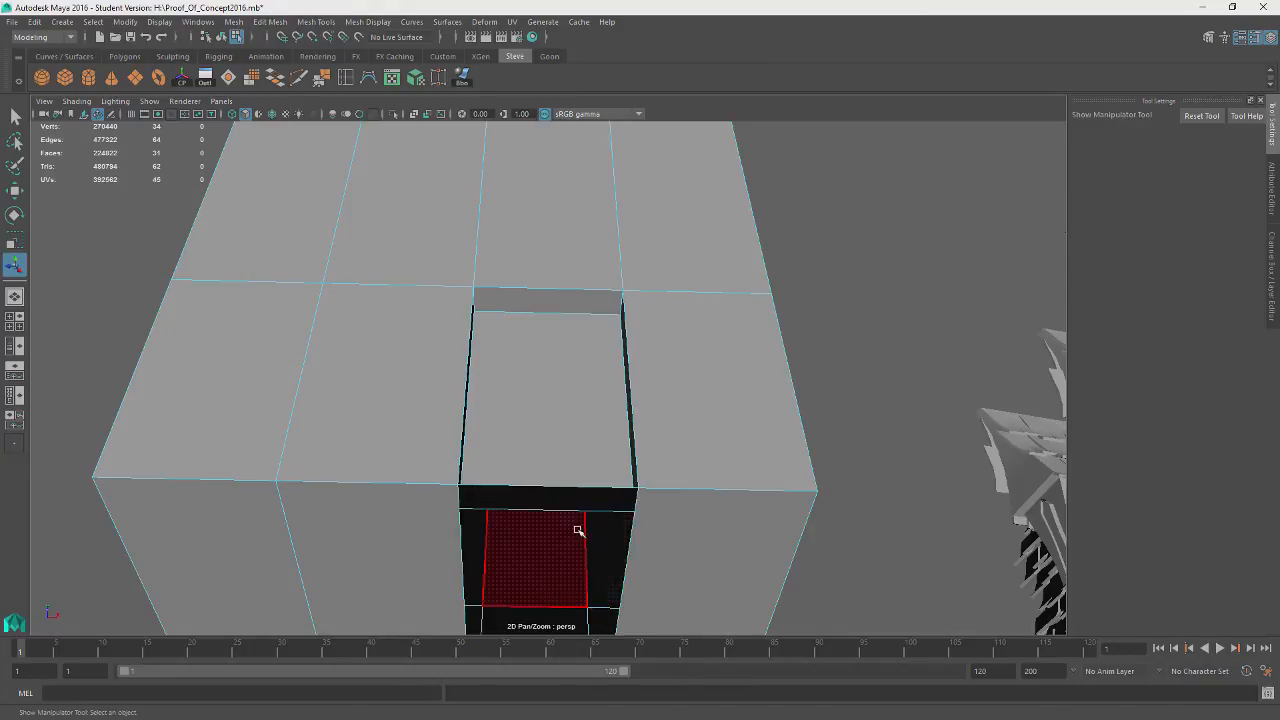
click(586, 494)
key(Delete)
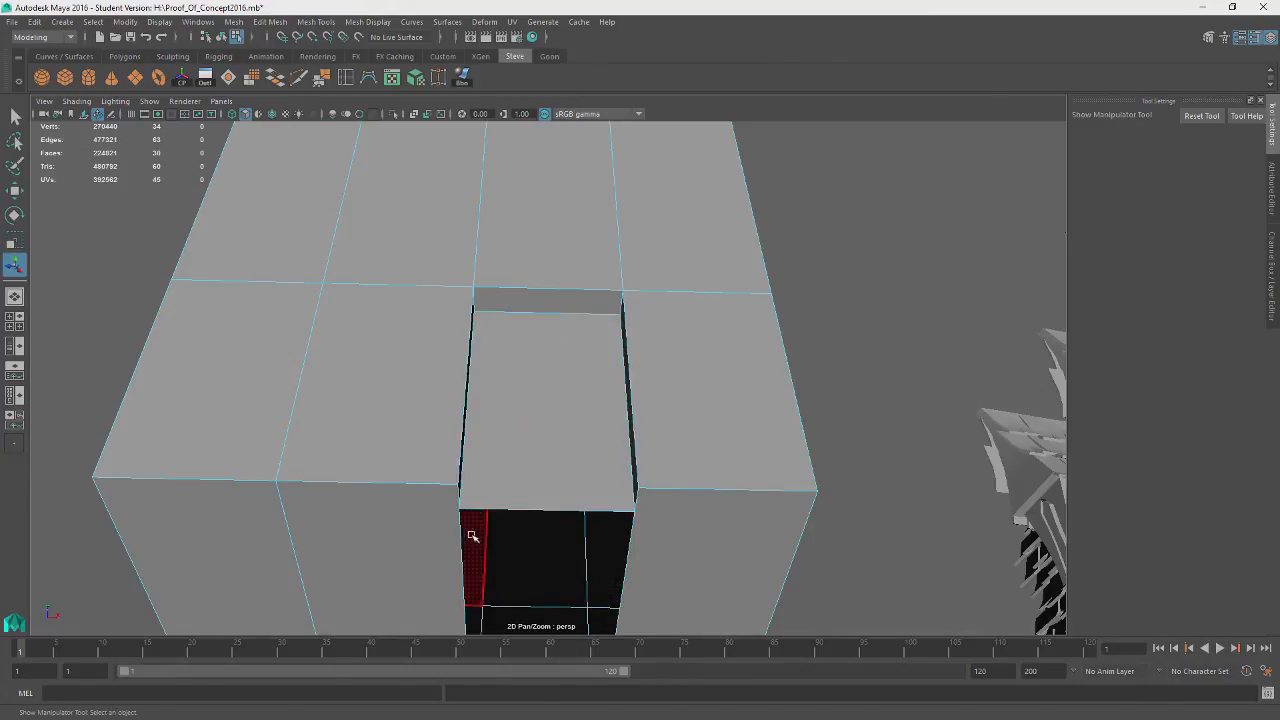
- Undo the face deletions and the recess extrusion on the cube's front
alt+drag(377, 463, 526, 494)
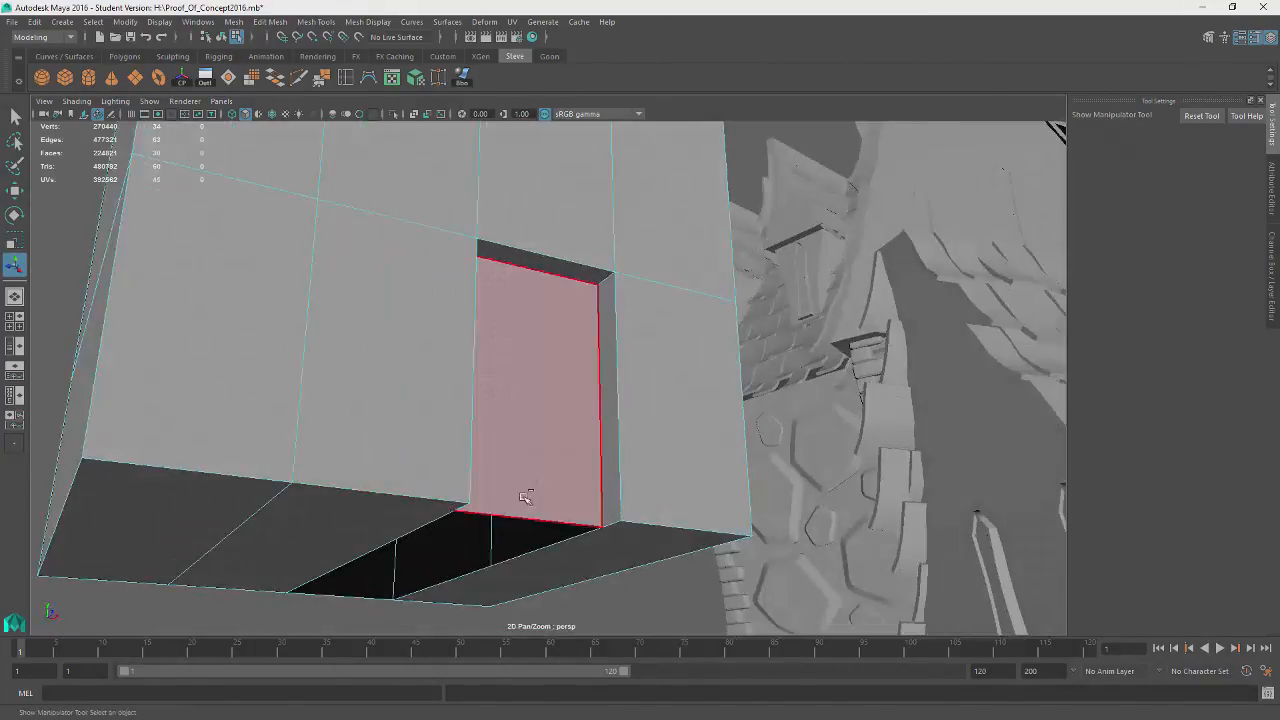
key(ctrl+z)
key(ctrl+z)
key(ctrl+z)
key(ctrl+z)
key(ctrl+z)
key(ctrl+z)
key(ctrl+z)
key(ctrl+z)
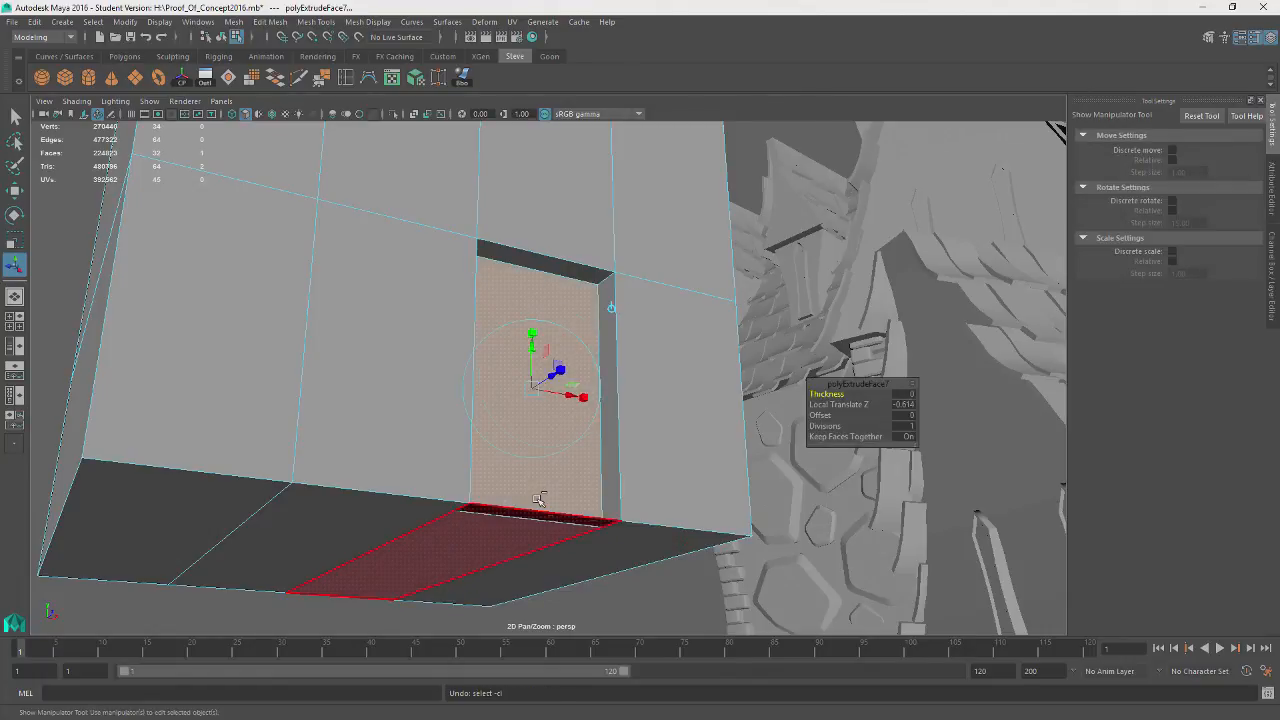
key(ctrl+z)
- Extrude all the cube's front faces slightly outward, except the lower face in the third column
scroll(529, 466, down, 4)
alt+drag(535, 432, 540, 500)
click(443, 391)
shift+click(369, 372)
shift+click(357, 238)
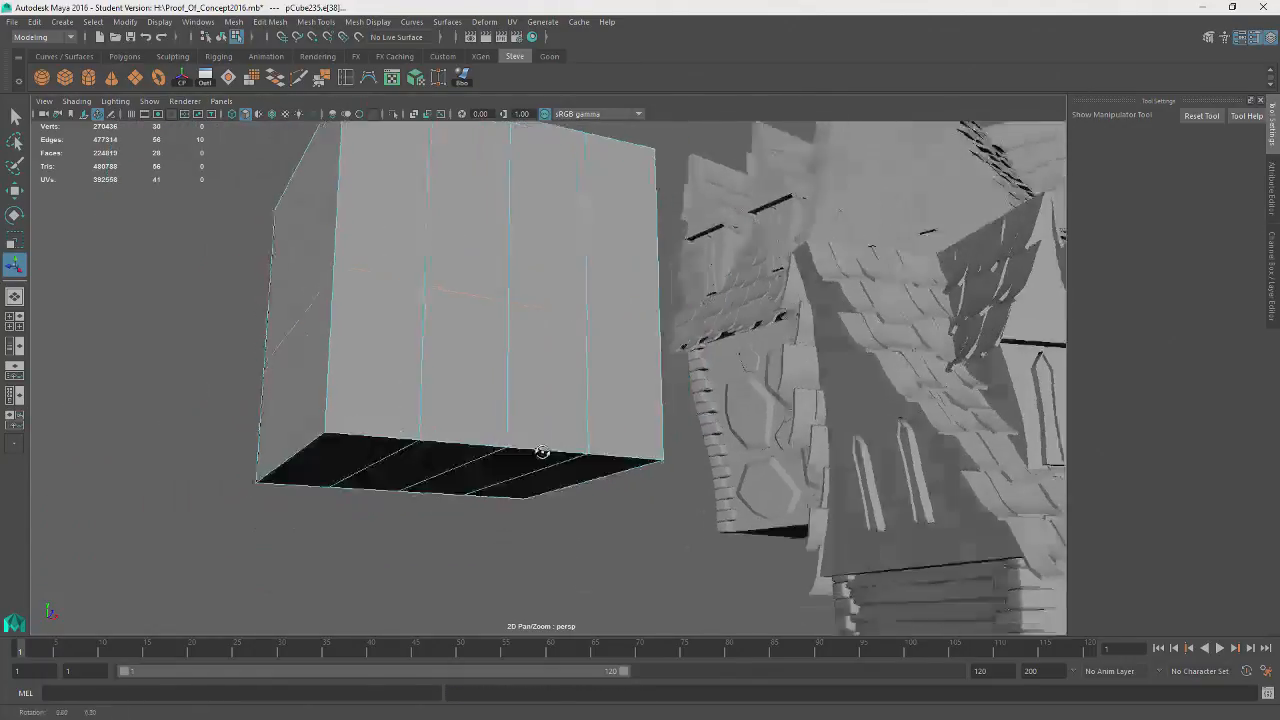
shift+click(357, 238)
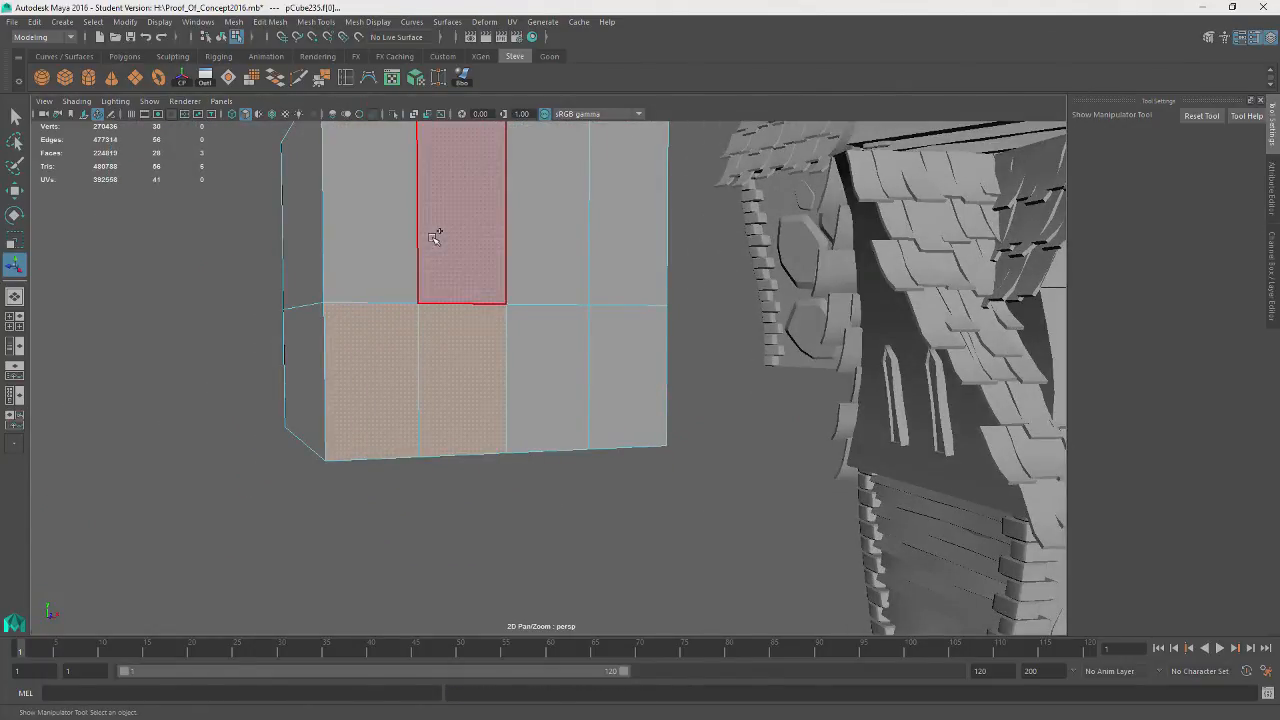
shift+click(520, 255)
shift+click(629, 251)
shift+click(628, 380)
shift+click(540, 312)
shift+click(465, 255)
shift+click(392, 281)
alt+drag(392, 282, 480, 494)
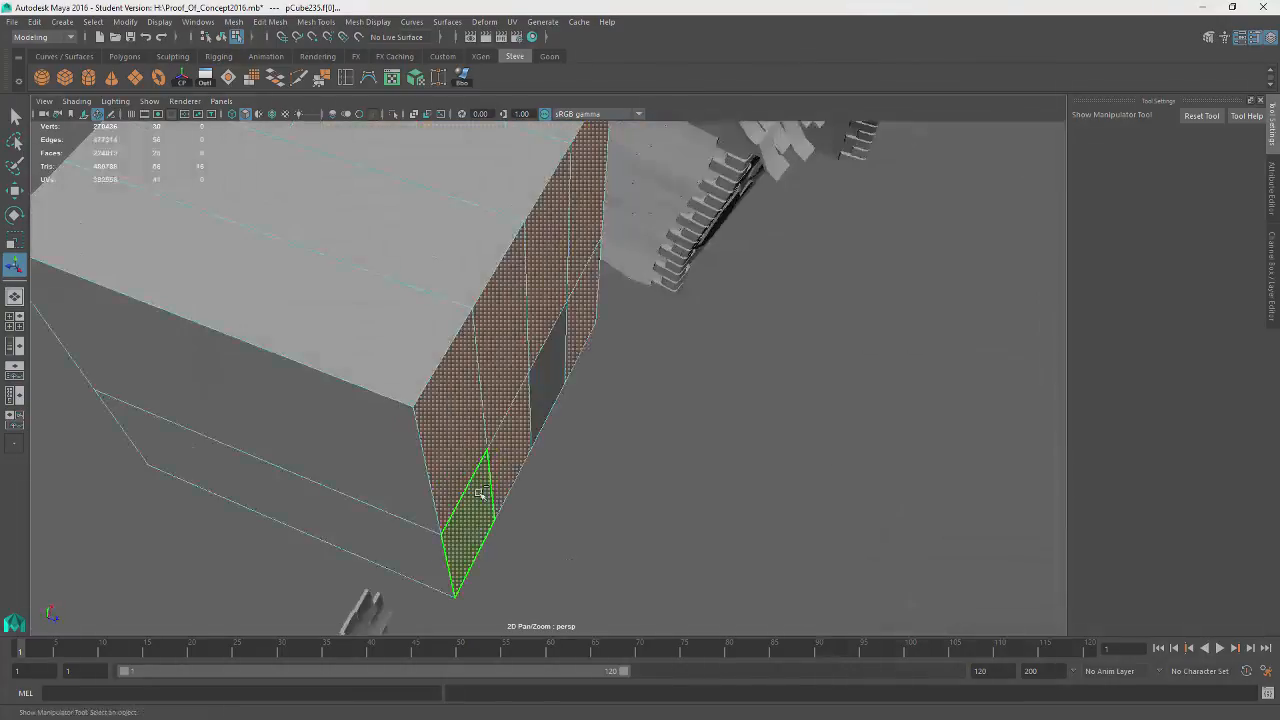
key(ctrl+e)
drag(509, 543, 531, 554)
click(736, 552)
alt+drag(736, 552, 608, 472)
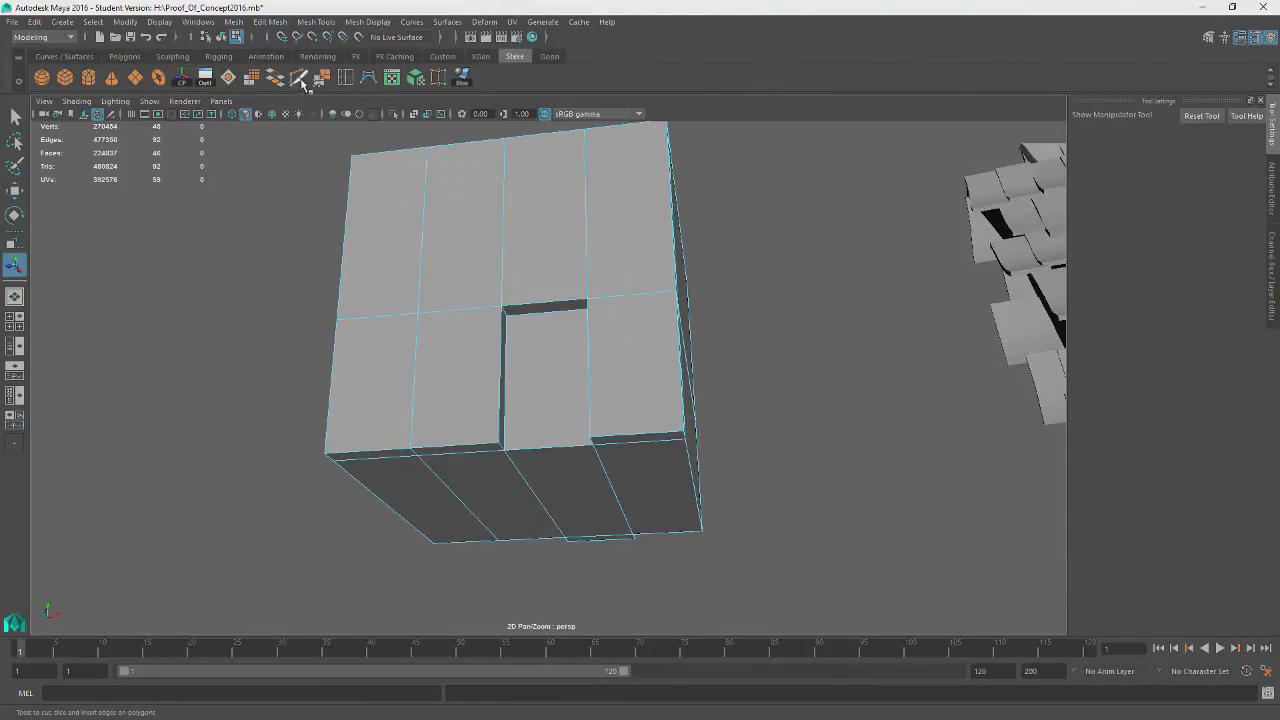
- Insert a horizontal edge loop midway through the cube's lower section and a vertical loop across its side faces and underside
click(349, 79)
click(498, 376)
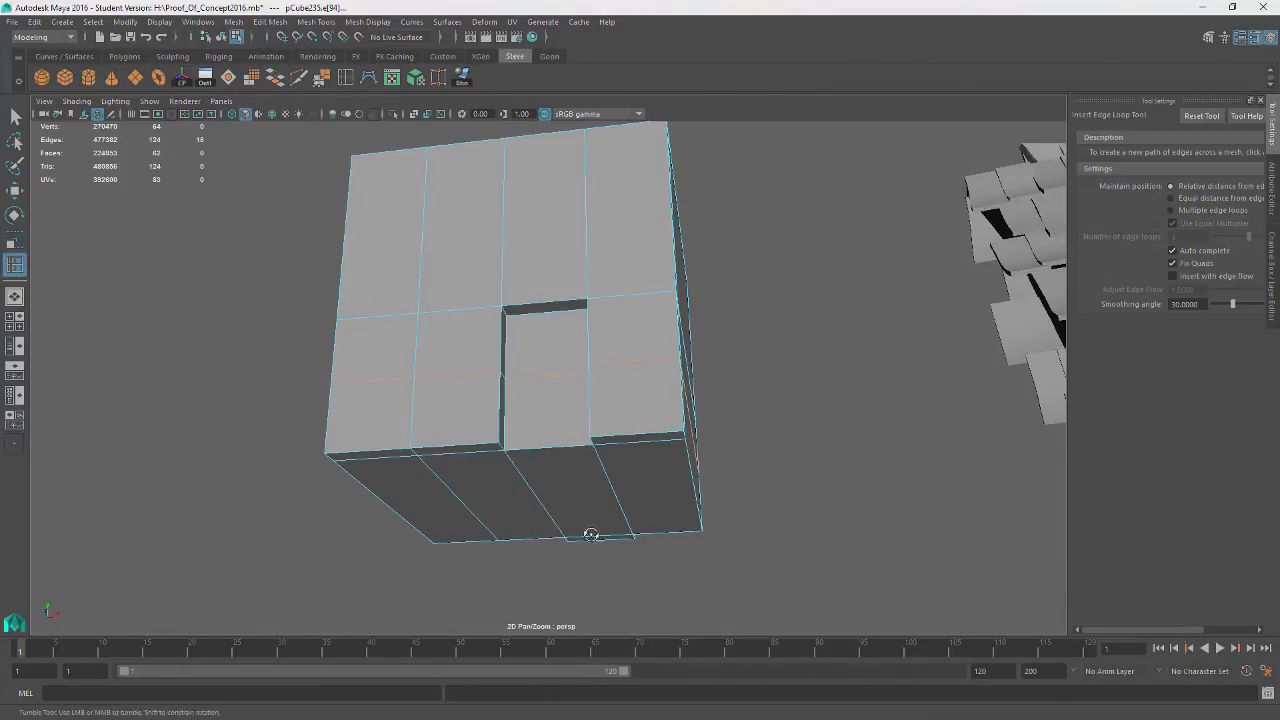
alt+drag(498, 376, 697, 623)
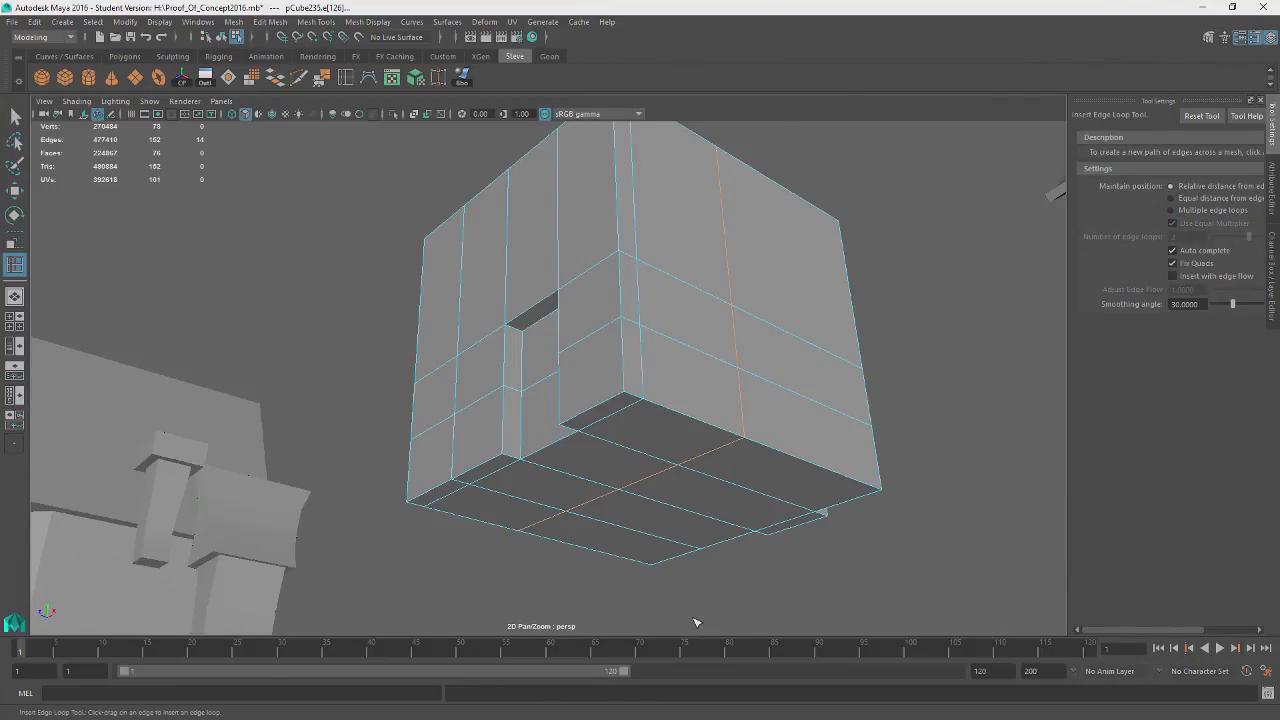
alt+drag(1016, 467, 839, 329)
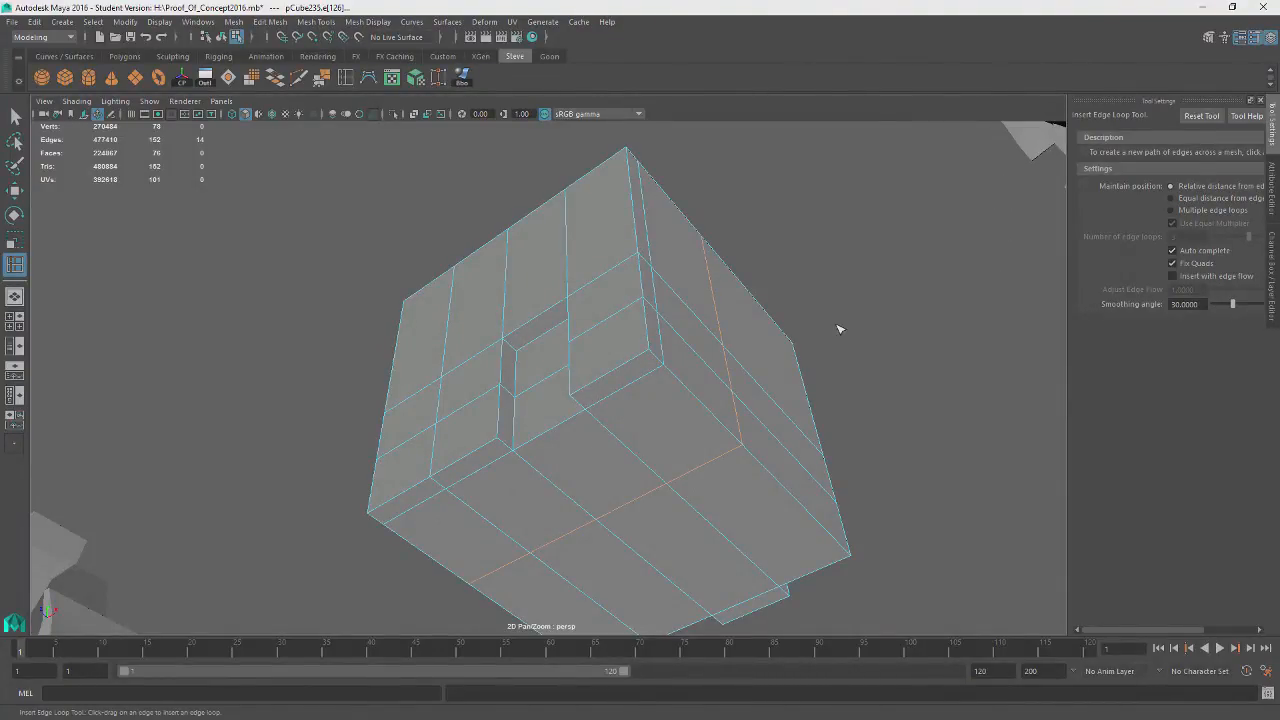
- Leave the Insert Edge Loop tool, return to object mode and delete the cube
alt+drag(783, 363, 629, 434)
right_drag(661, 253, 739, 218)
key(q)
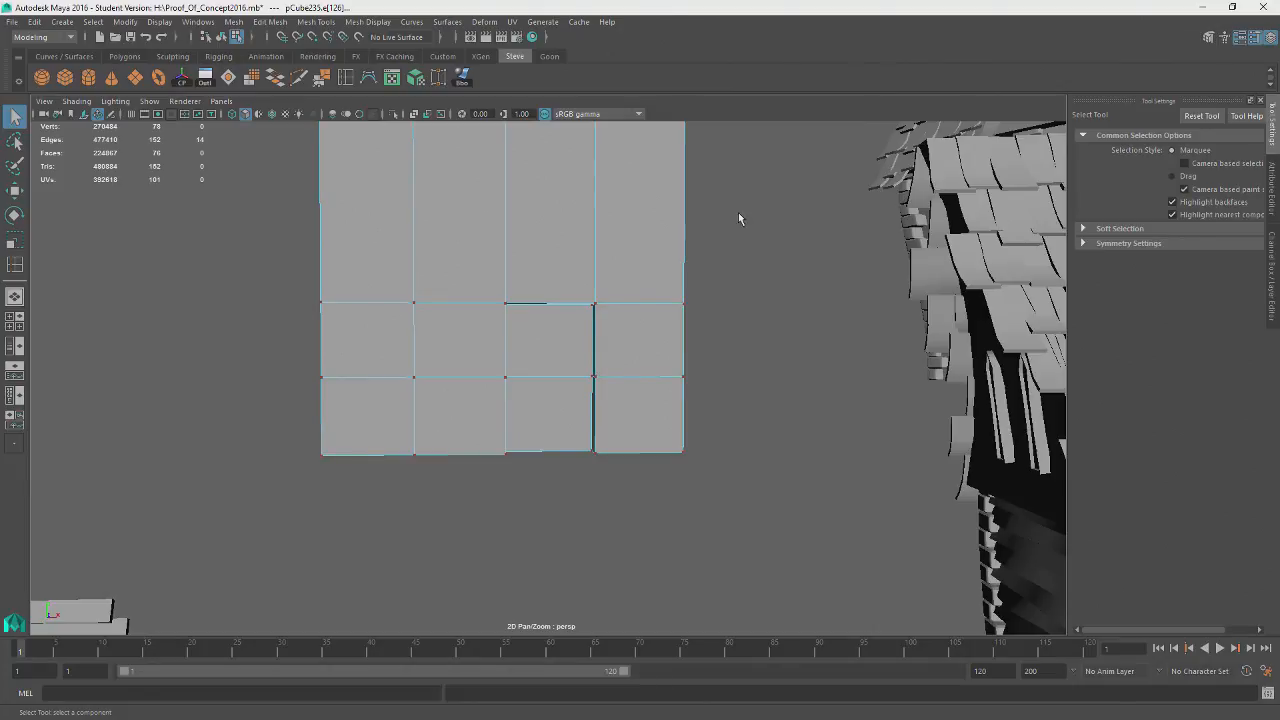
alt+drag(728, 211, 629, 262)
right_drag(629, 262, 694, 239)
click(574, 334)
key(Delete)
- Examine the assembled village of modular houses from the front
scroll(656, 448, down, 3)
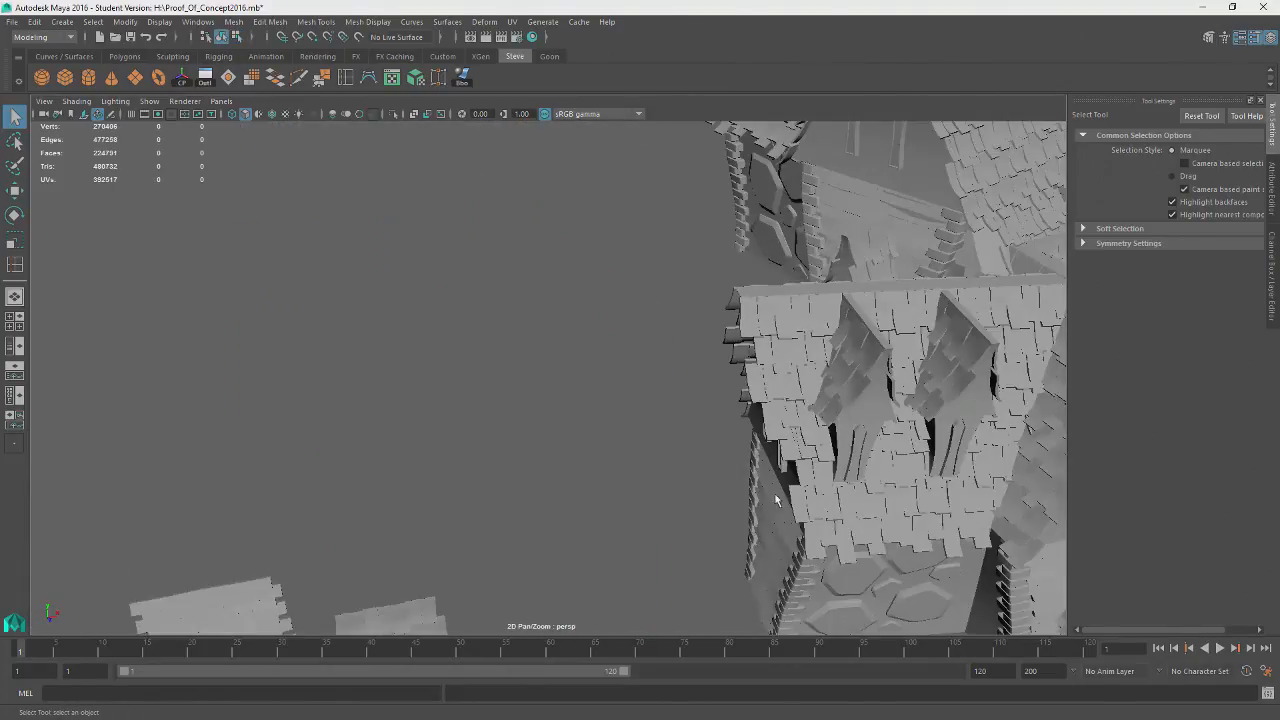
alt+middle_drag(775, 500, 489, 349)
alt+drag(489, 349, 560, 290)
alt+middle_drag(617, 371, 335, 345)
alt+drag(500, 360, 565, 591)
click(471, 387)
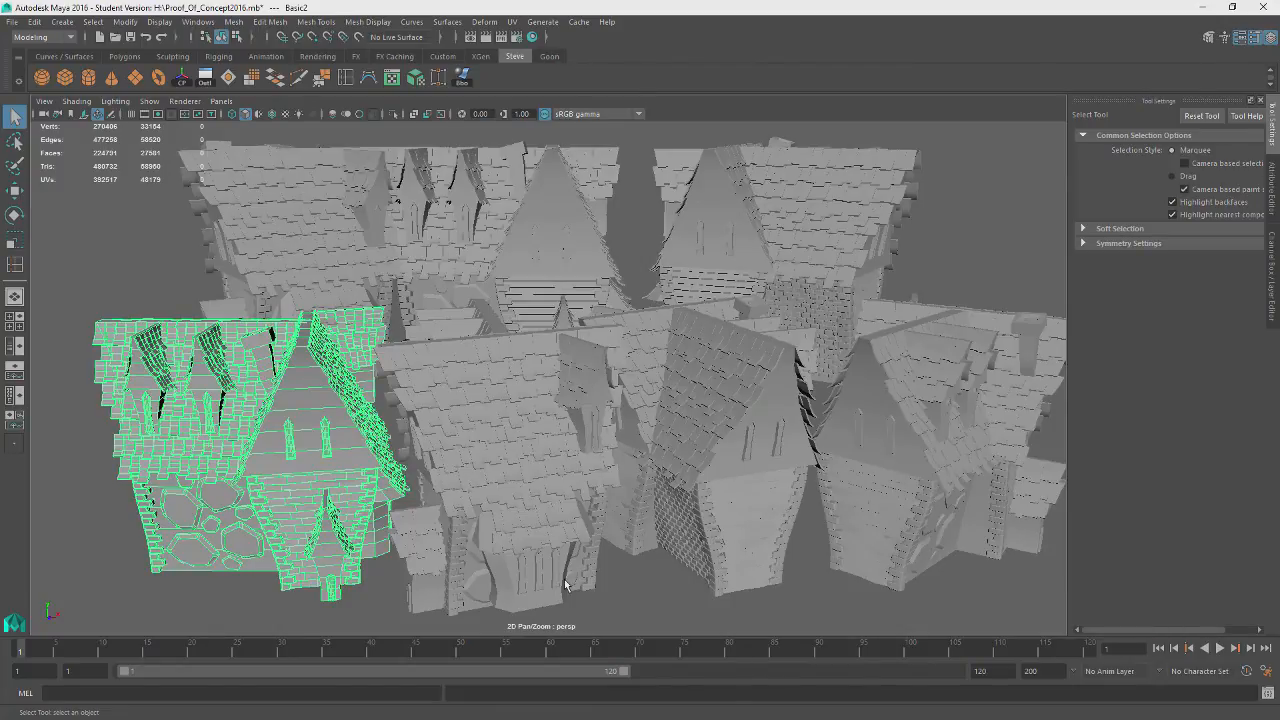
alt+right_drag(830, 380, 742, 378)
alt+middle_drag(742, 378, 660, 497)
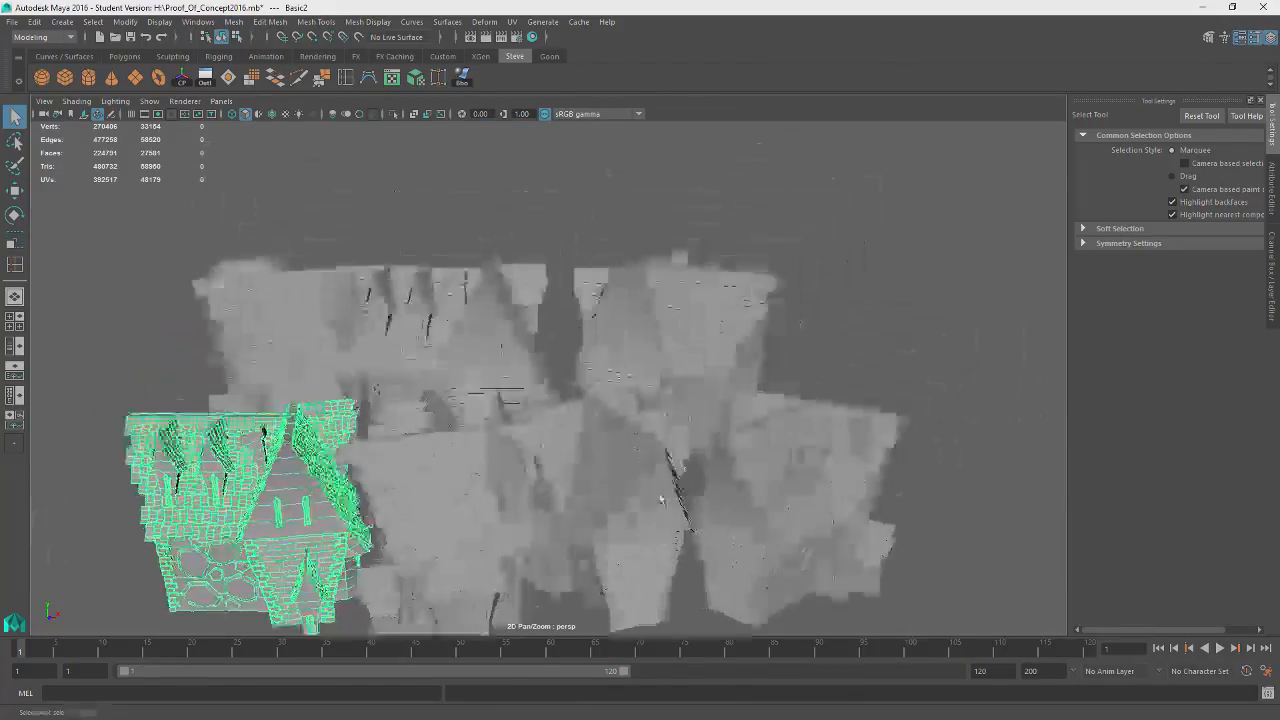
mouse_move(660, 497)
alt+mouse_down()
mouse_move(626, 500)
mouse_move(642, 500)
alt+mouse_up()
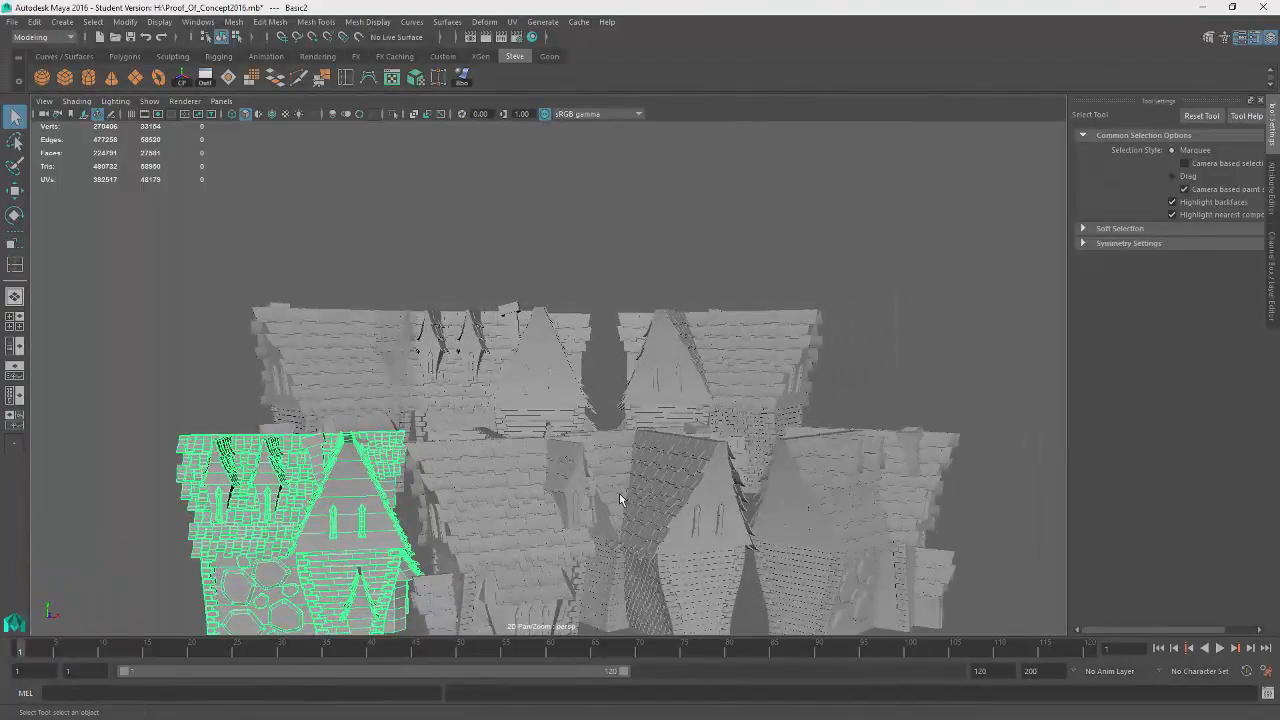
alt+middle_drag(726, 510, 641, 422)
- Save the scene, accept the student version notice and clear the house selection
key(ctrl+s)
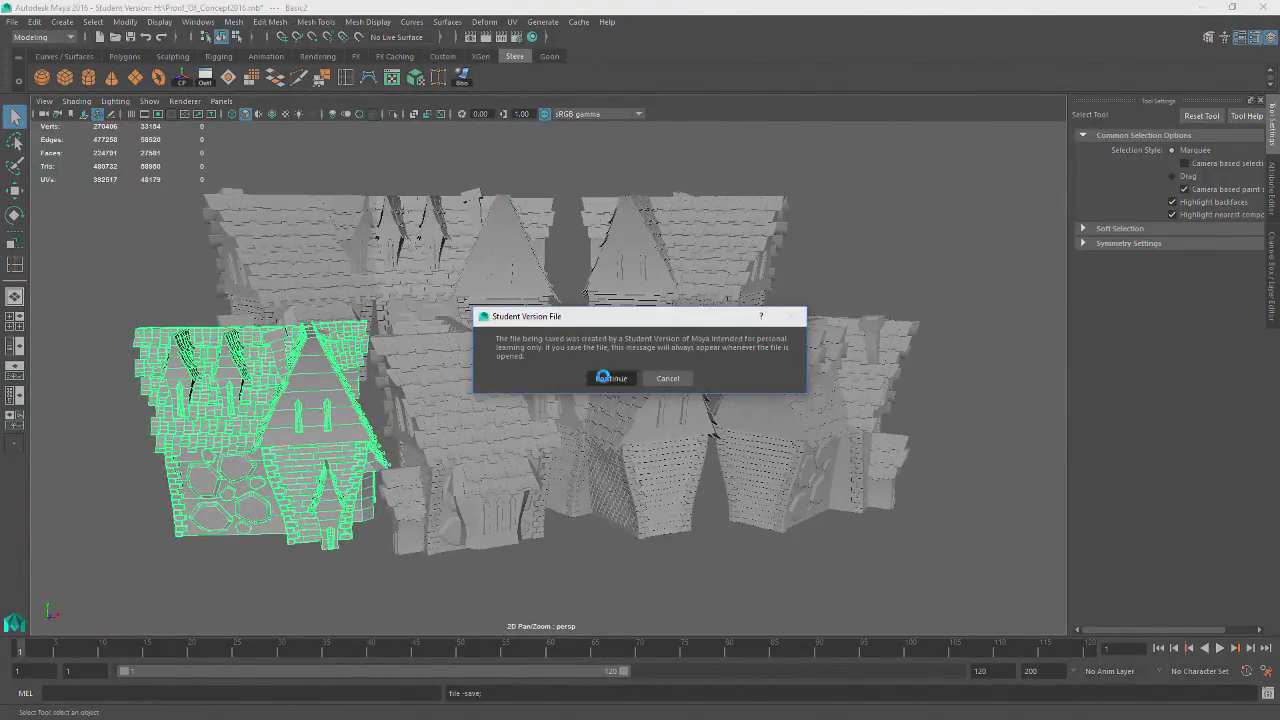
click(607, 378)
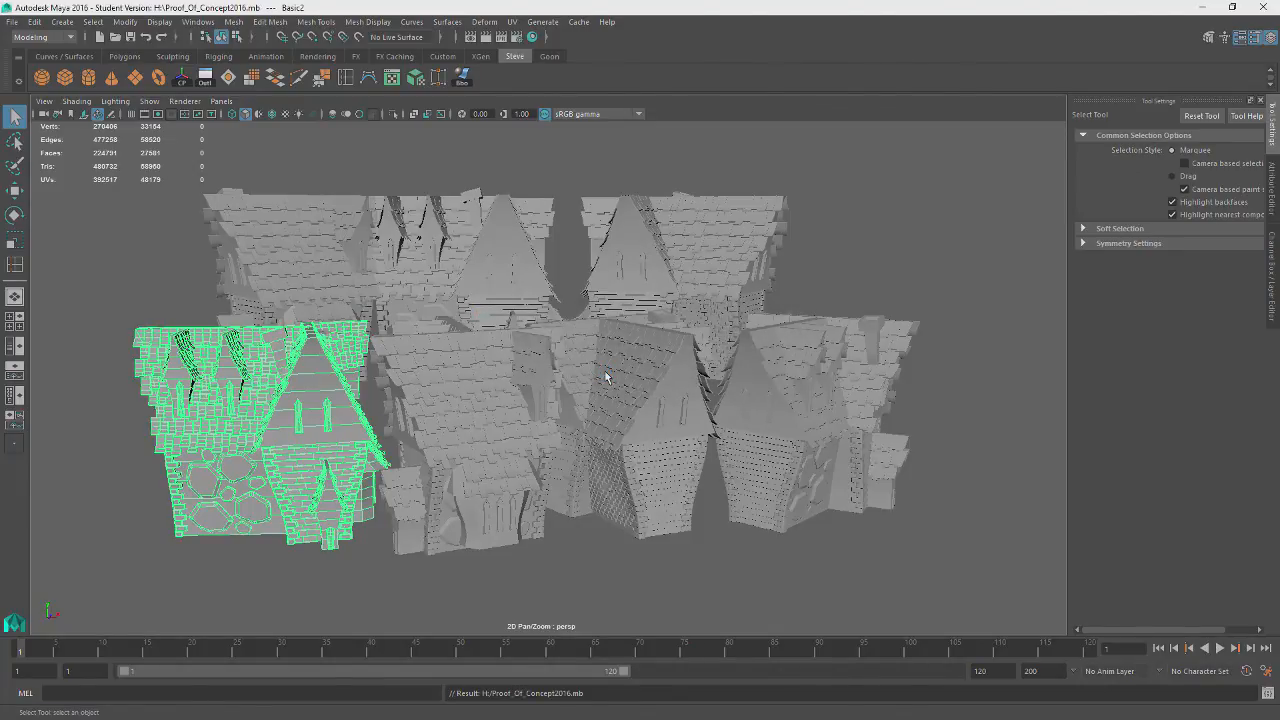
click(577, 222)
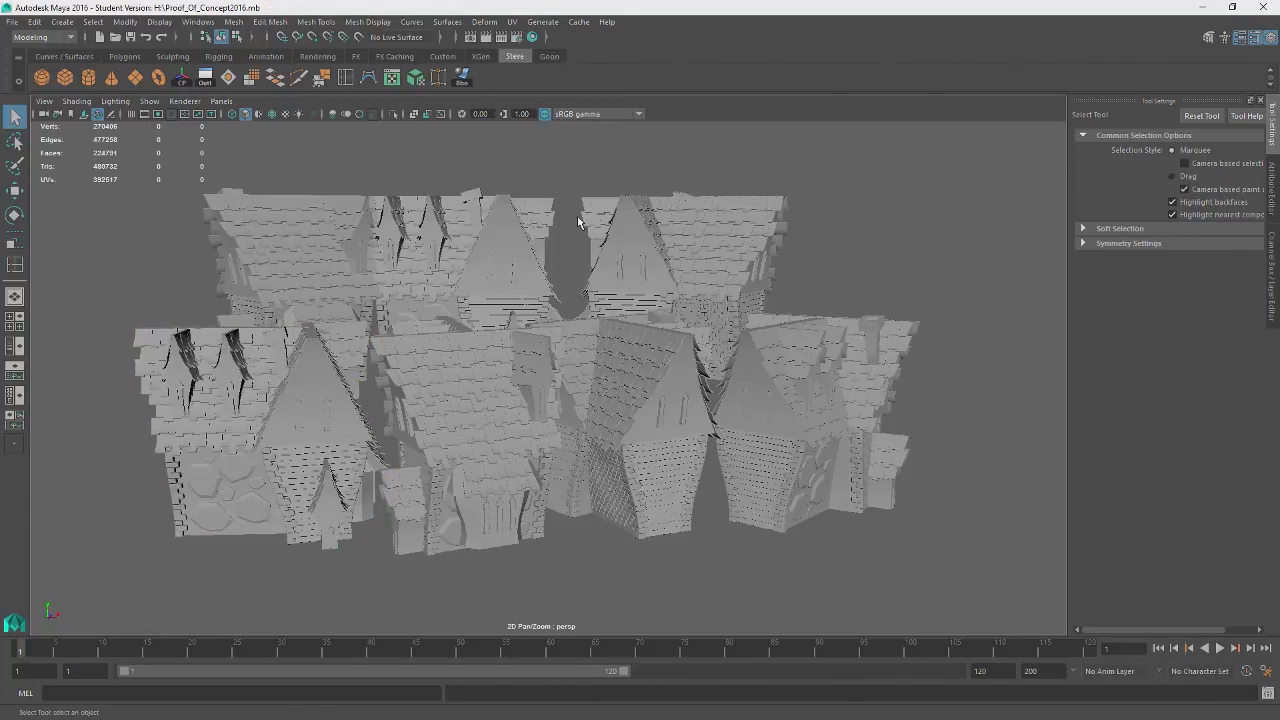
- Open the color settings and change the viewport background to black
scroll(523, 206, up, 4)
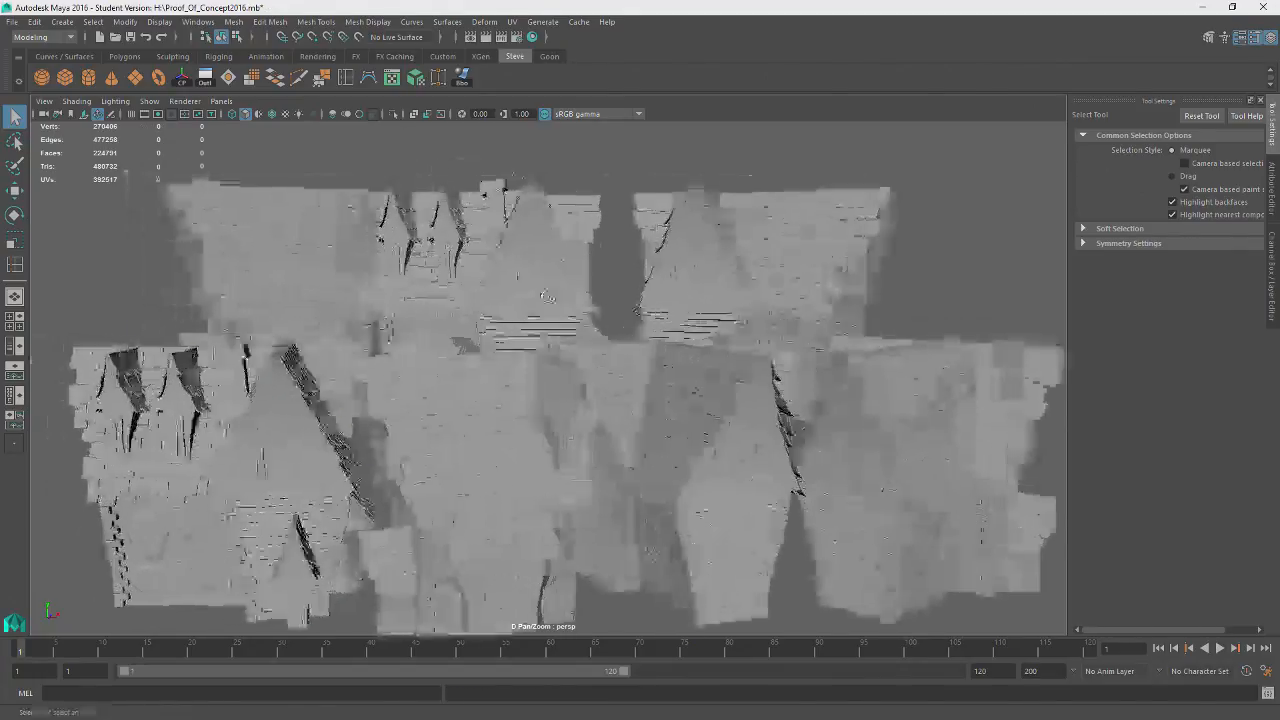
click(198, 21)
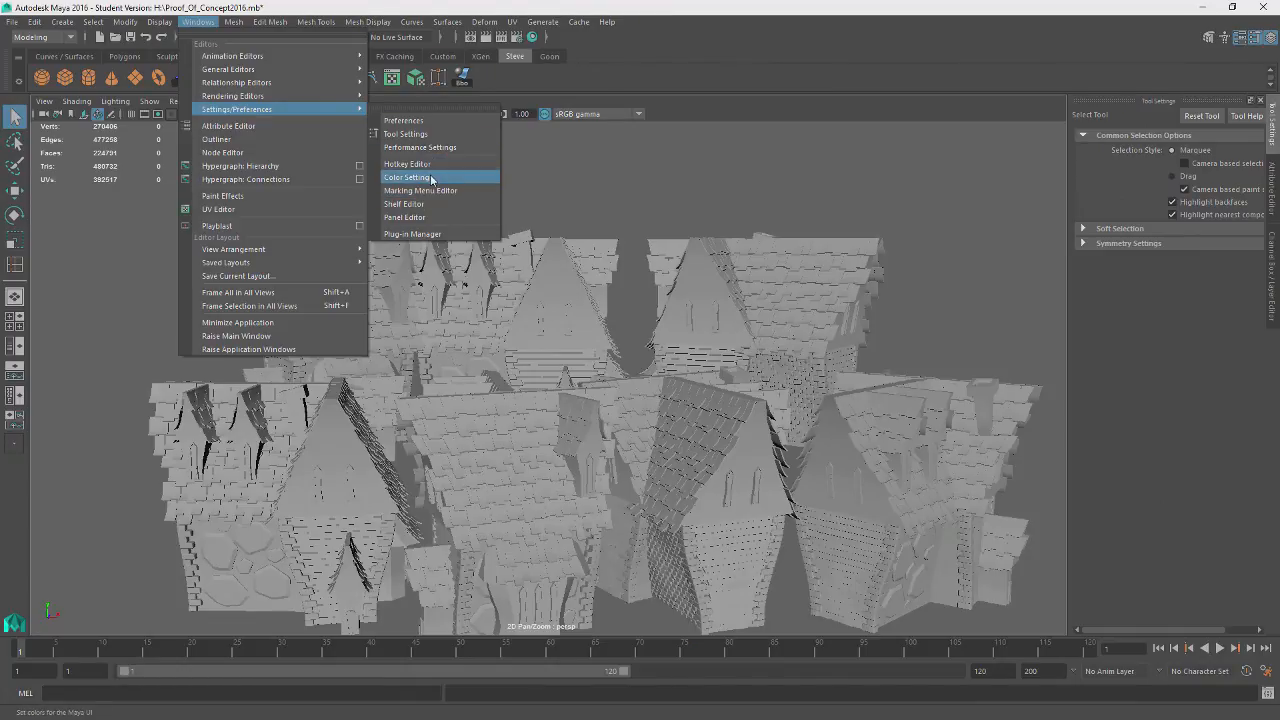
click(429, 176)
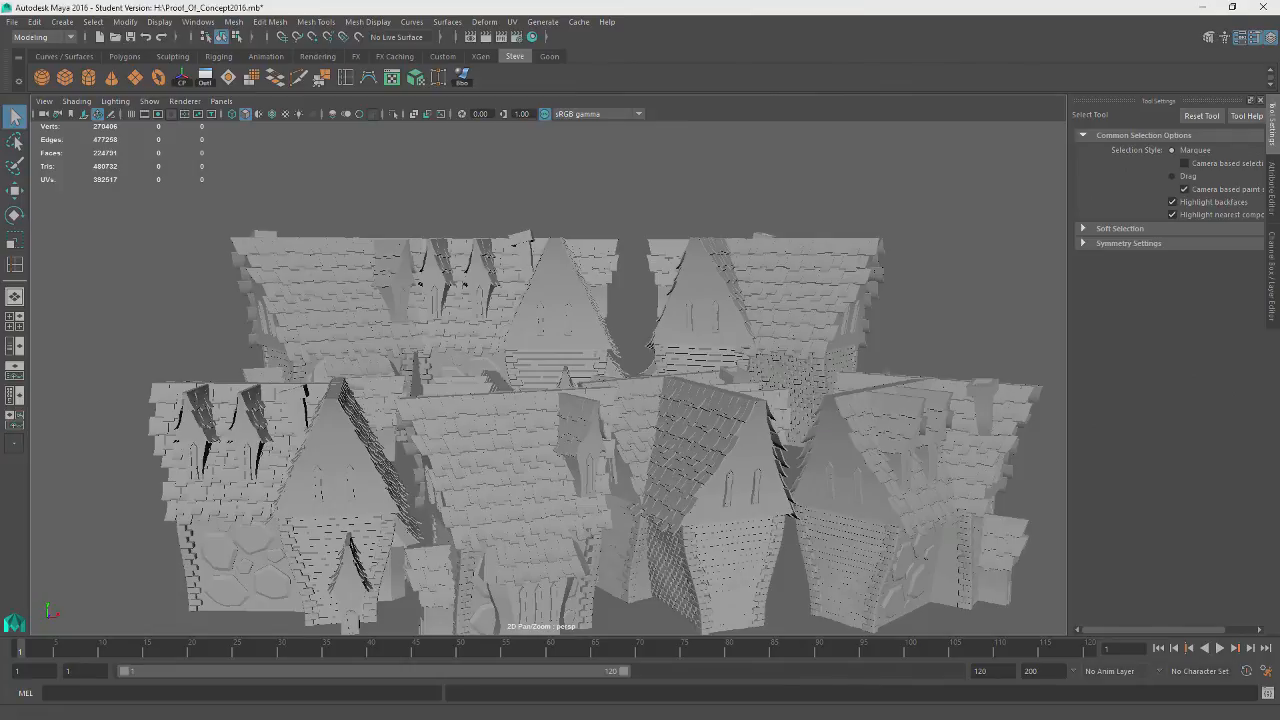
mouse_move(520, 290)
alt+mouse_down()
mouse_move(525, 400)
mouse_move(532, 312)
alt+mouse_up()
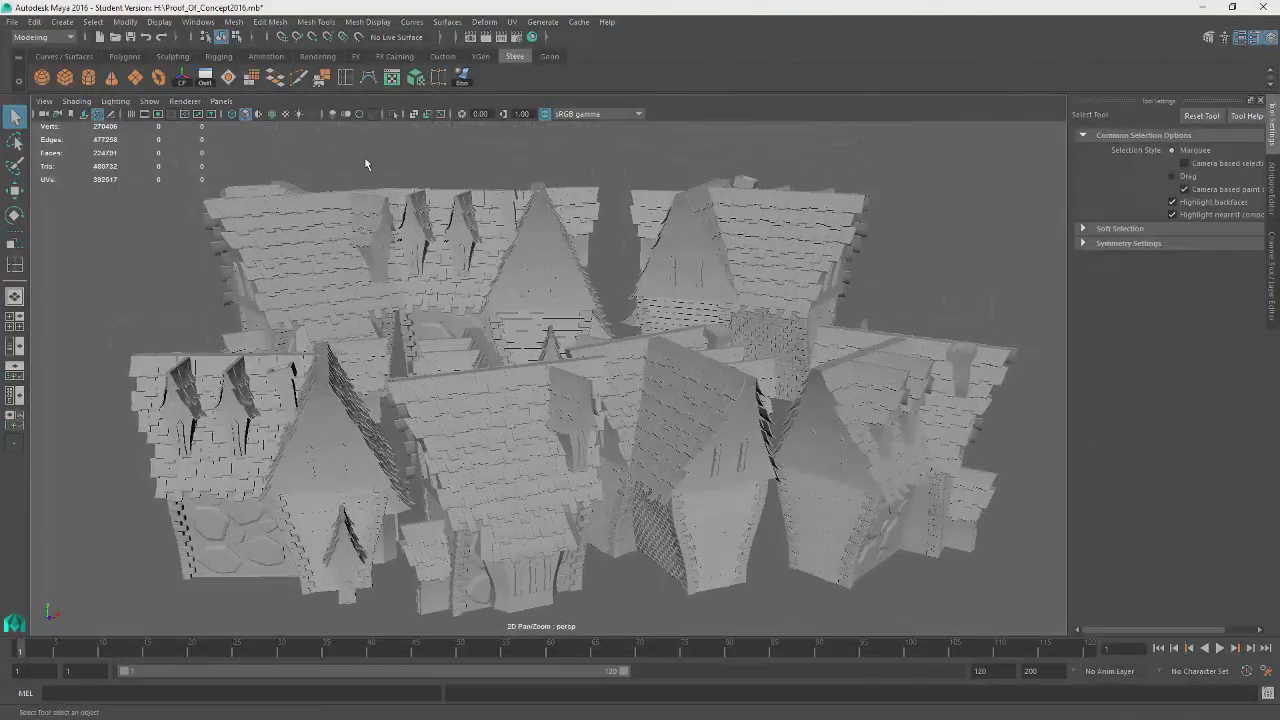
click(198, 21)
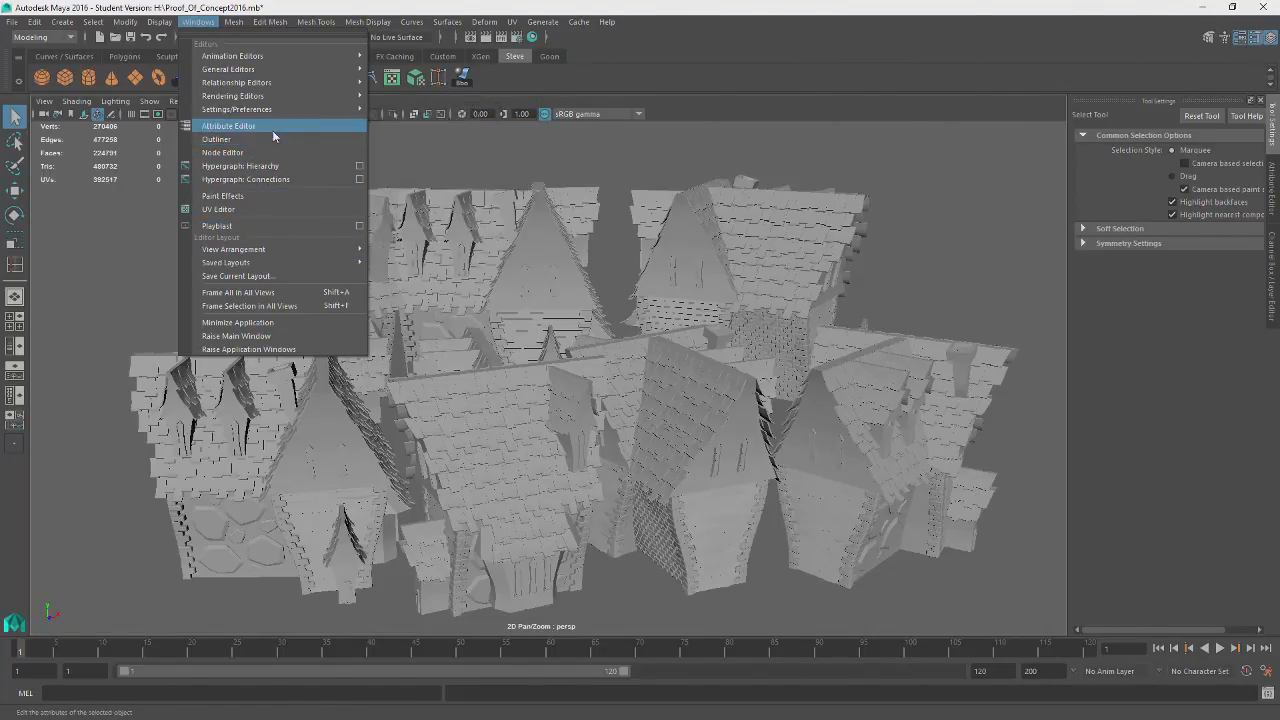
mouse_move(253, 112)
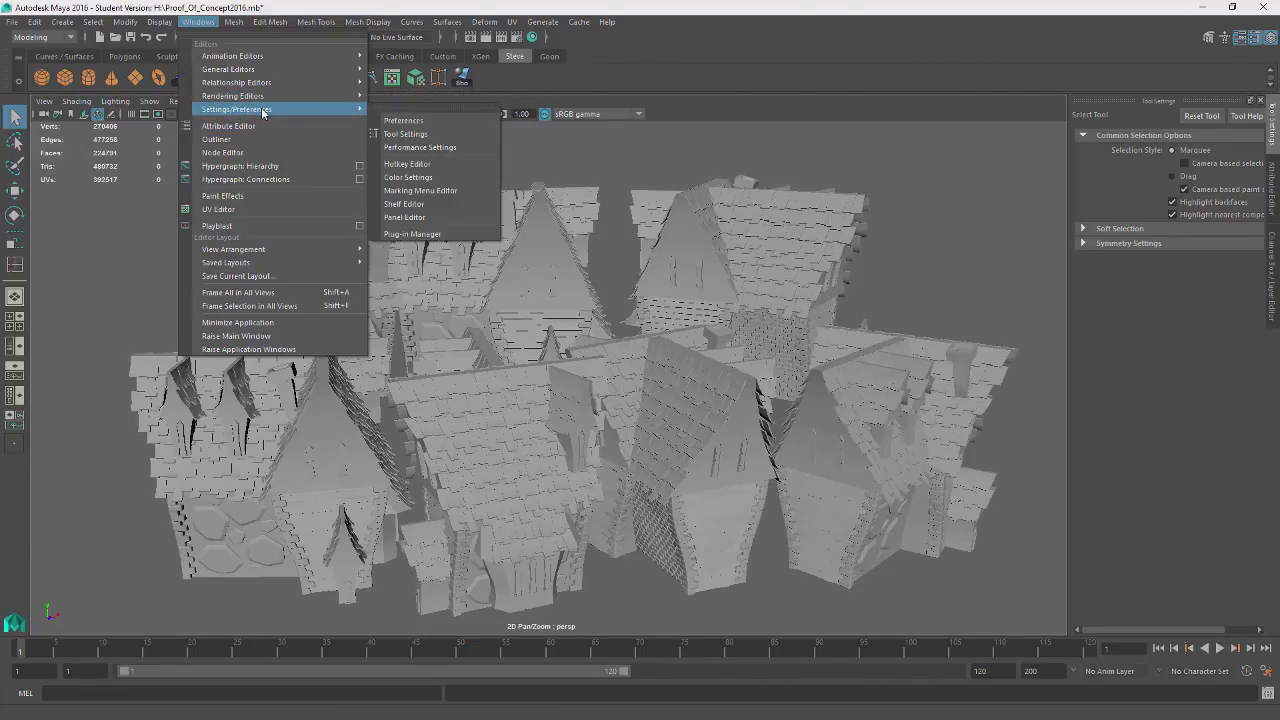
click(462, 181)
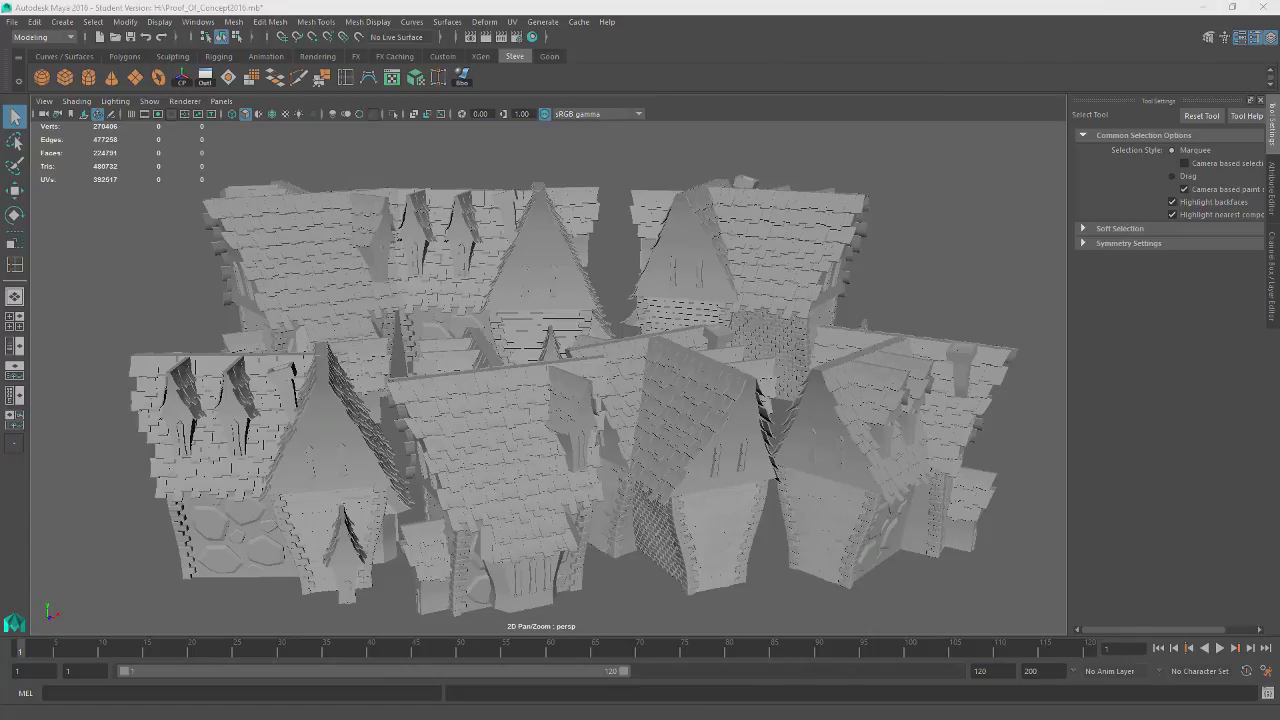
key(alt+b)
key(alt+b)
key(alt+b)
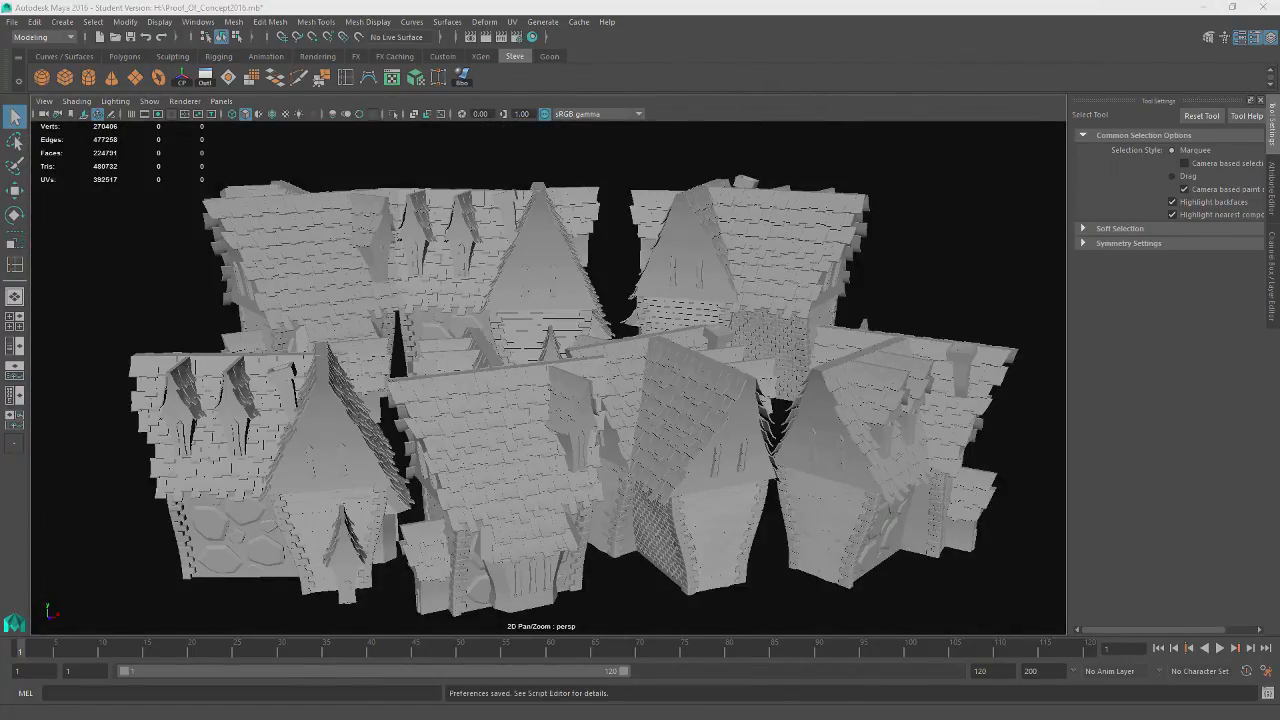
mouse_move(300, 400)
alt+mouse_down()
mouse_move(514, 349)
mouse_move(309, 406)
alt+mouse_up()
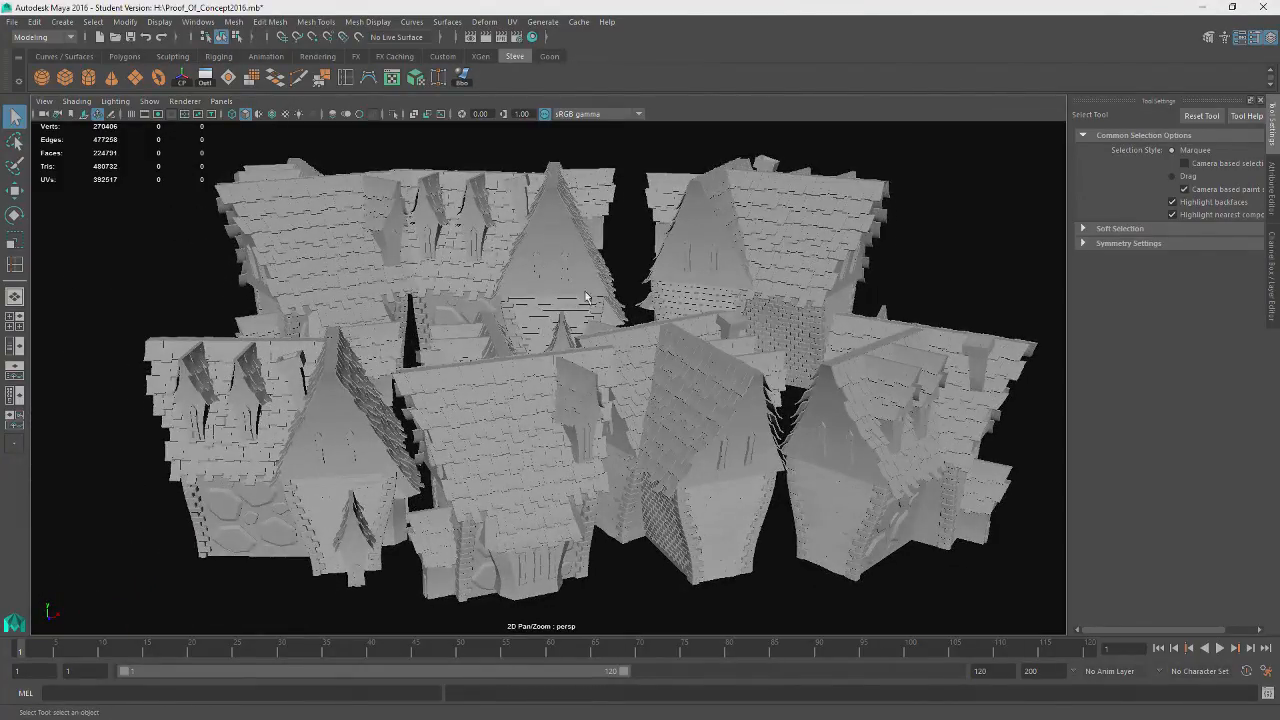
- Switch the viewport to scene lighting and create a point light
click(677, 245)
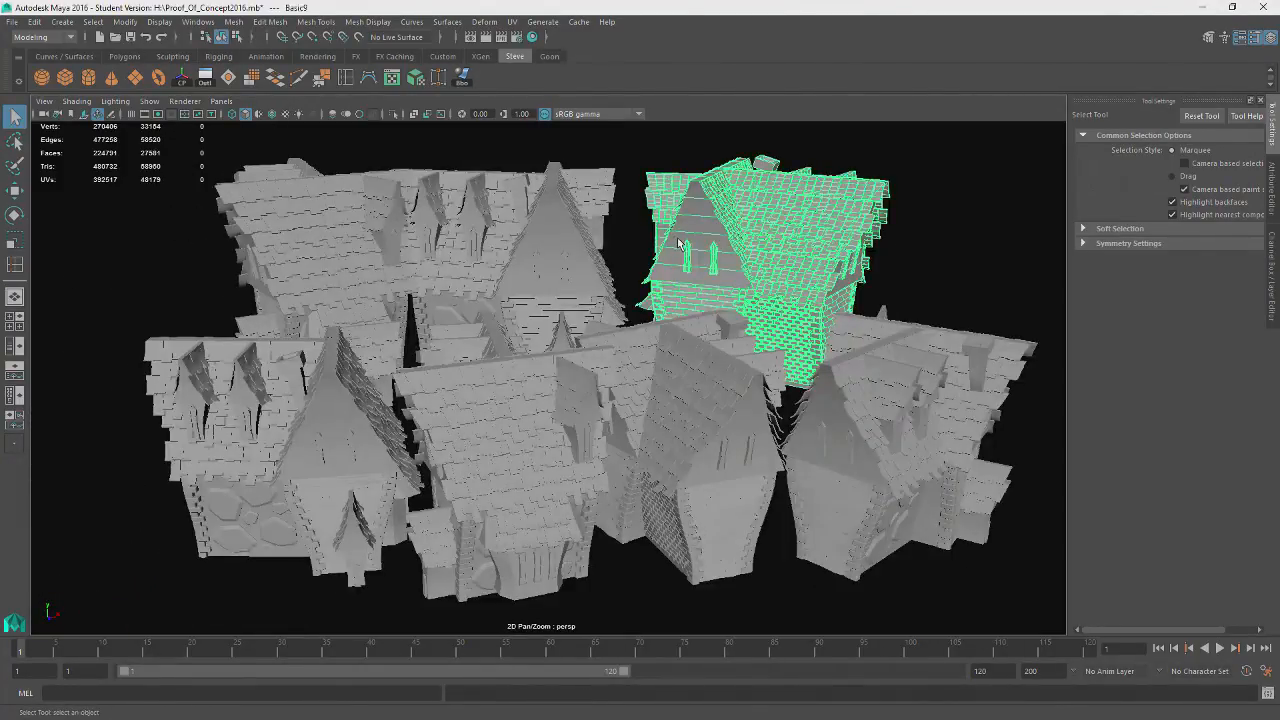
key(7)
click(647, 257)
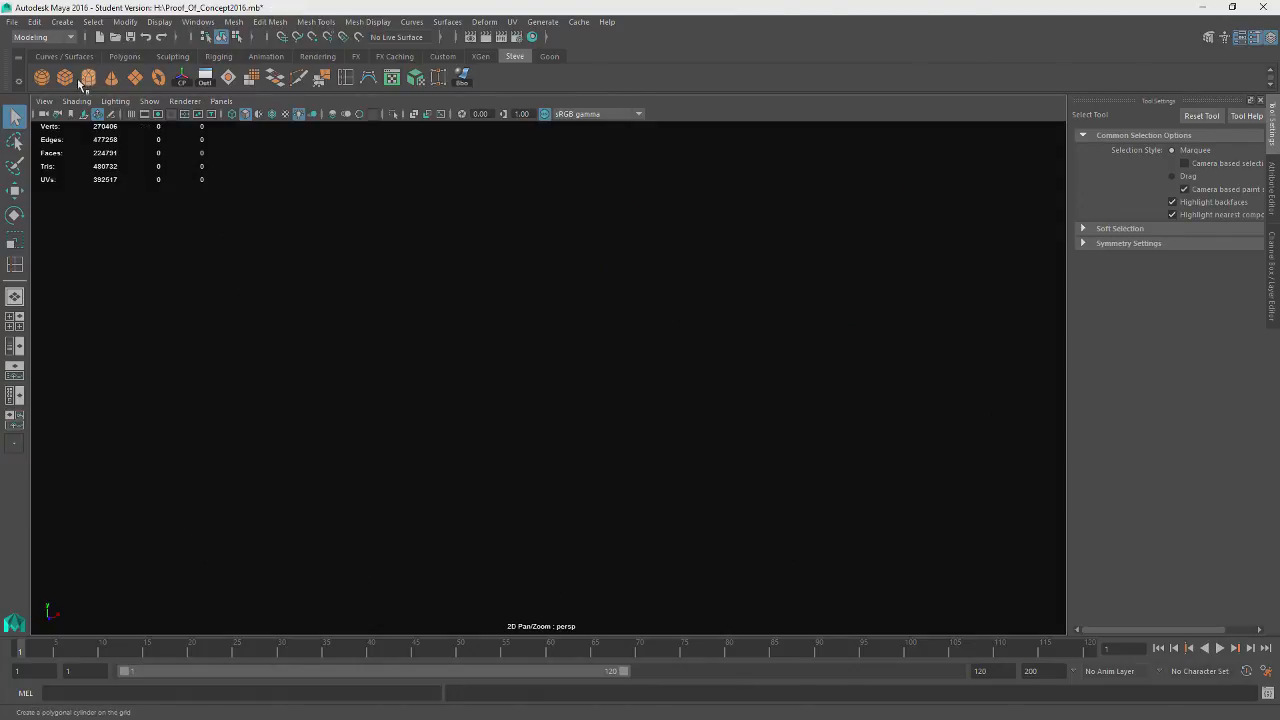
click(317, 56)
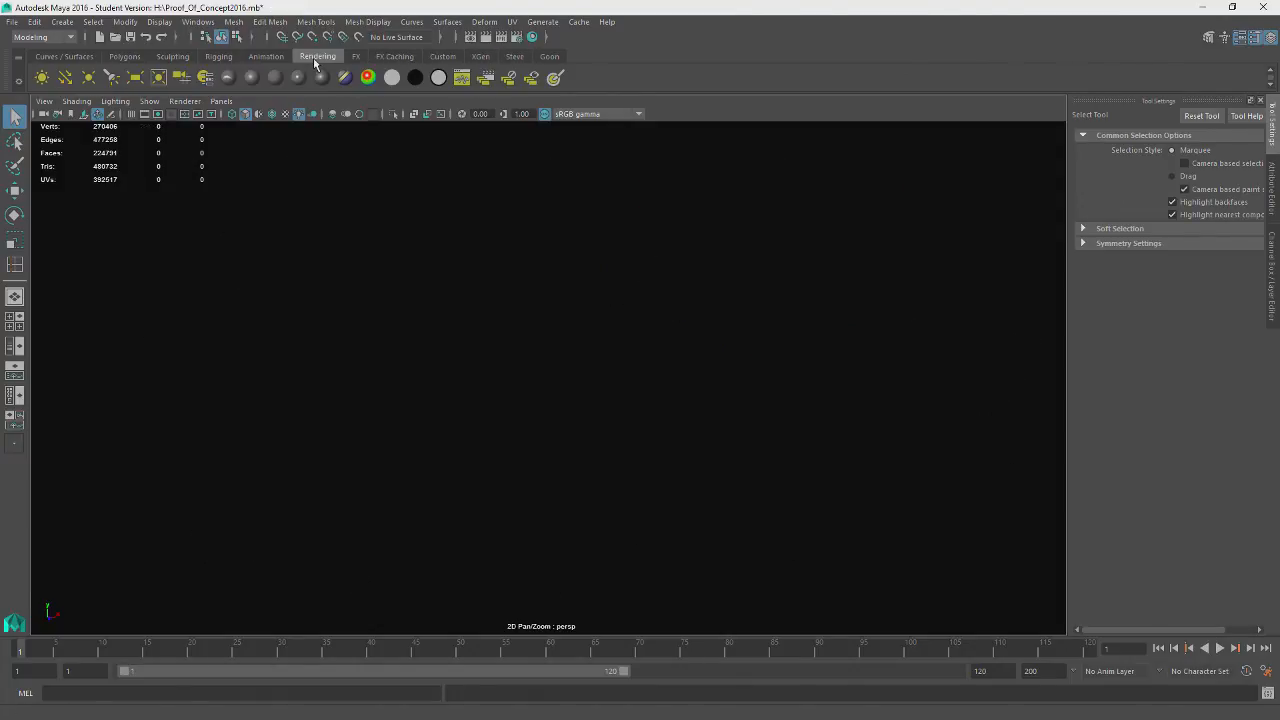
click(88, 78)
key(w)
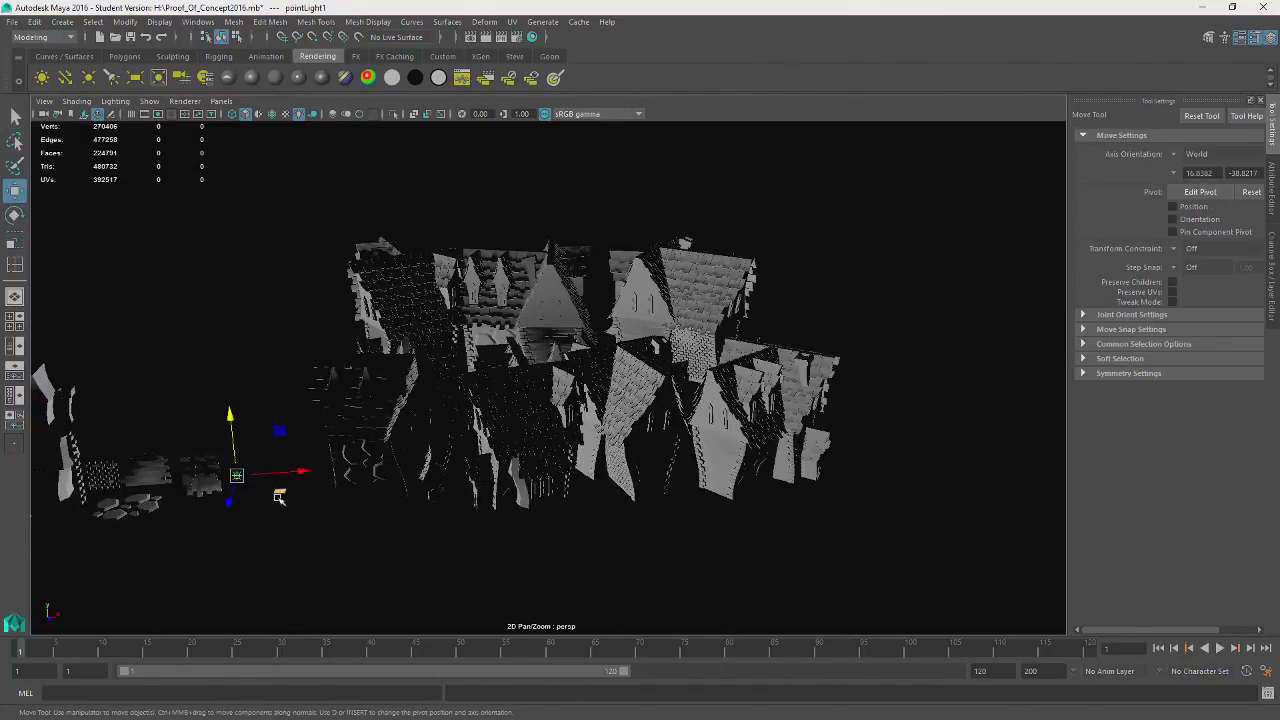
- Move the point light up from the ground and across the village to the rear right house
drag(279, 497, 306, 454)
drag(256, 372, 243, 219)
scroll(426, 386, up, 5)
alt+drag(426, 386, 431, 369)
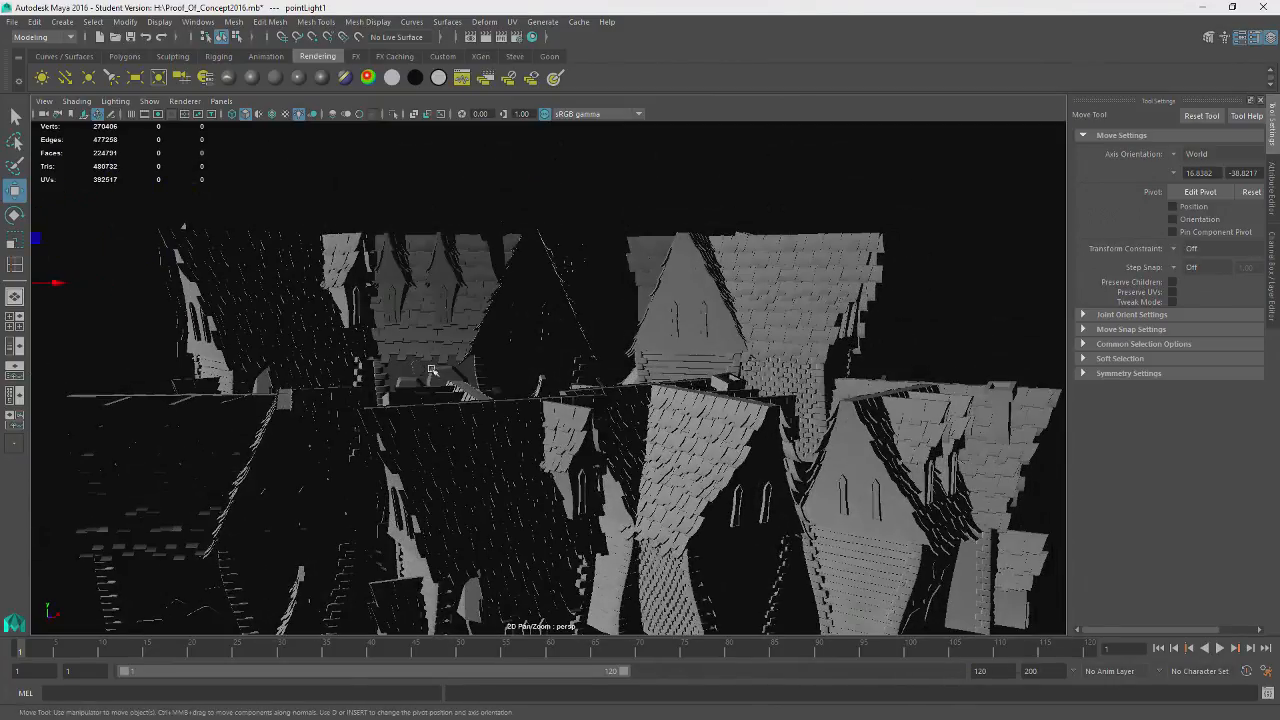
alt+middle_drag(431, 369, 489, 346)
alt+drag(146, 312, 137, 325)
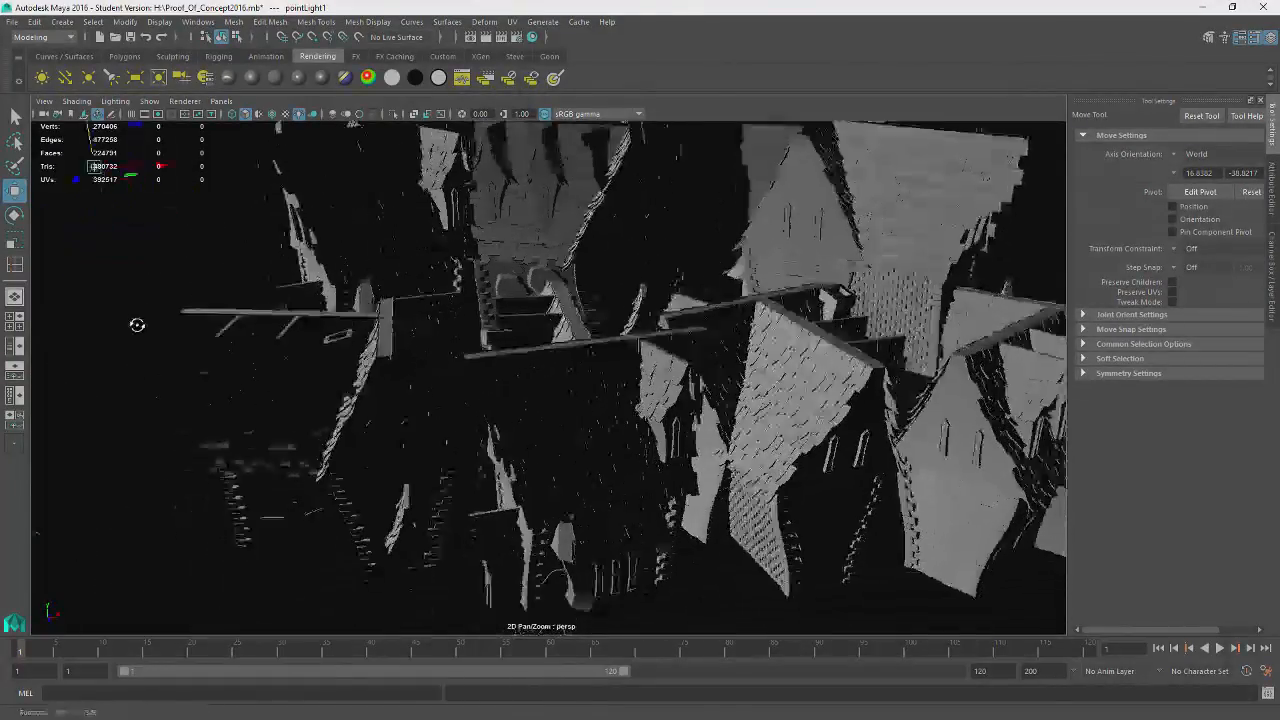
alt+middle_drag(137, 325, 168, 384)
drag(158, 220, 1020, 278)
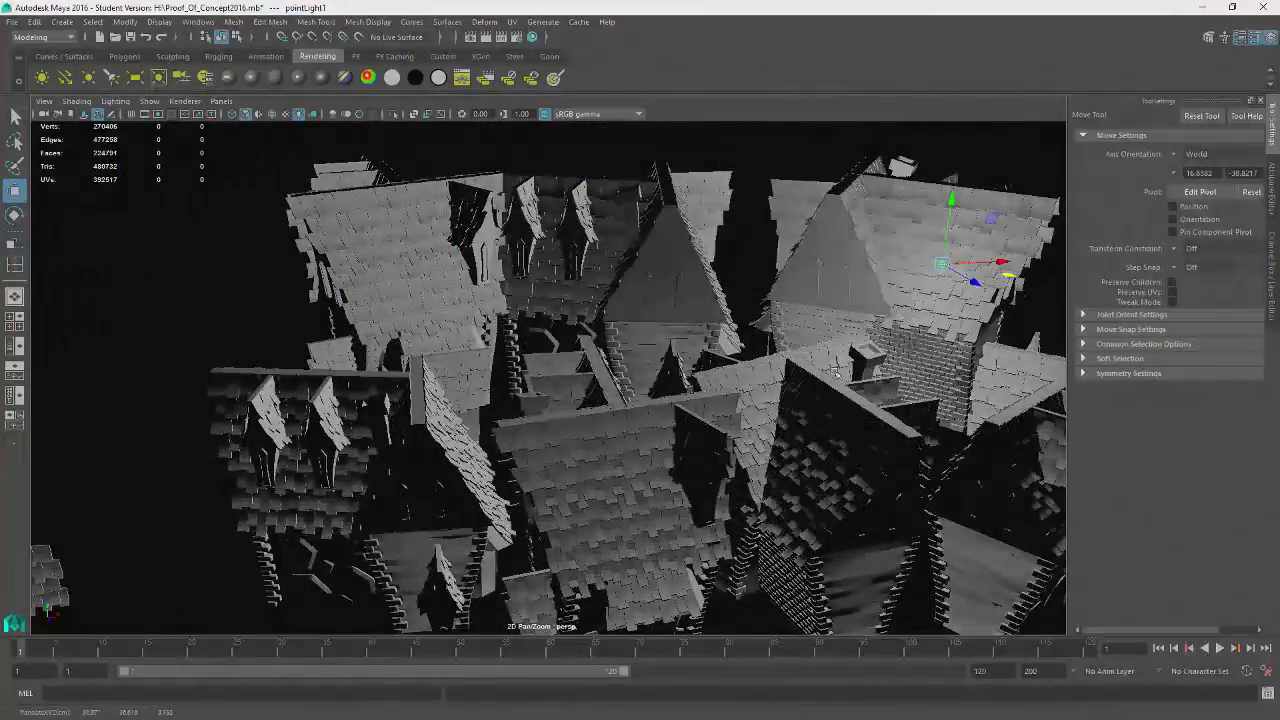
- Raise the point light high above the rooftops so it illuminates the whole village
alt+drag(836, 372, 887, 319)
drag(859, 271, 895, 200)
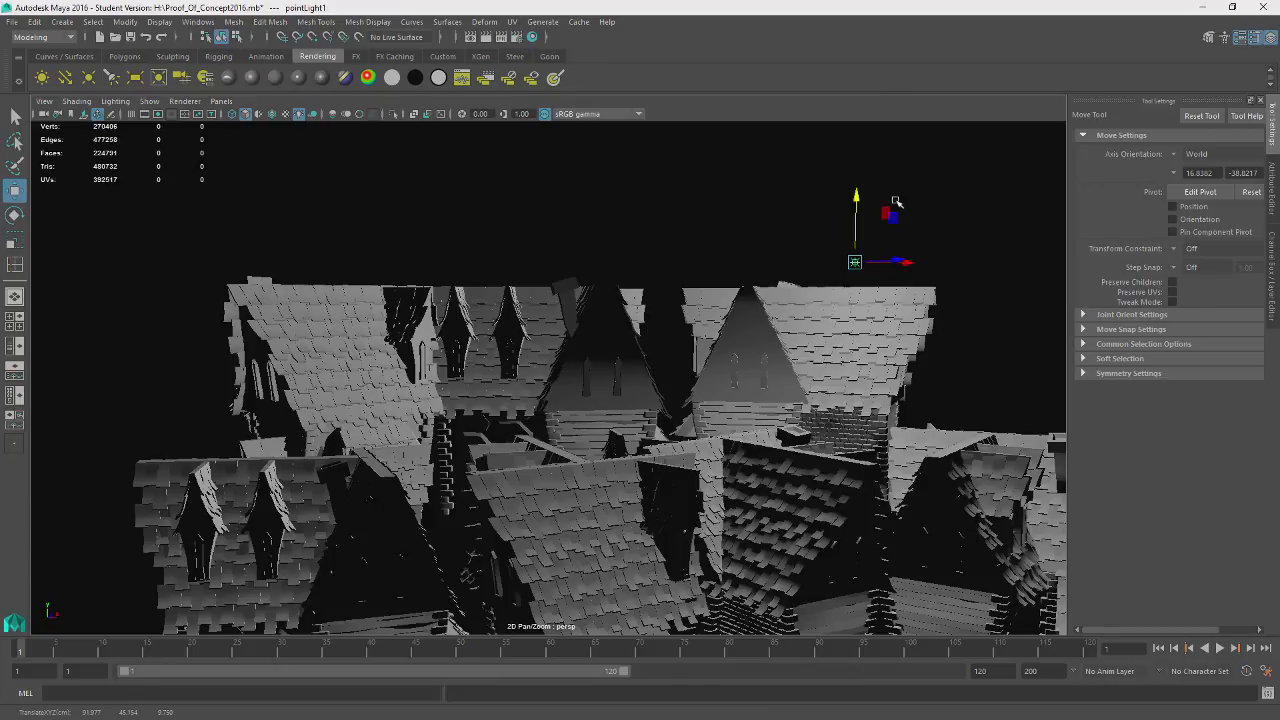
alt+drag(952, 268, 871, 251)
drag(826, 205, 968, 104)
alt+drag(973, 184, 664, 260)
alt+drag(645, 207, 943, 268)
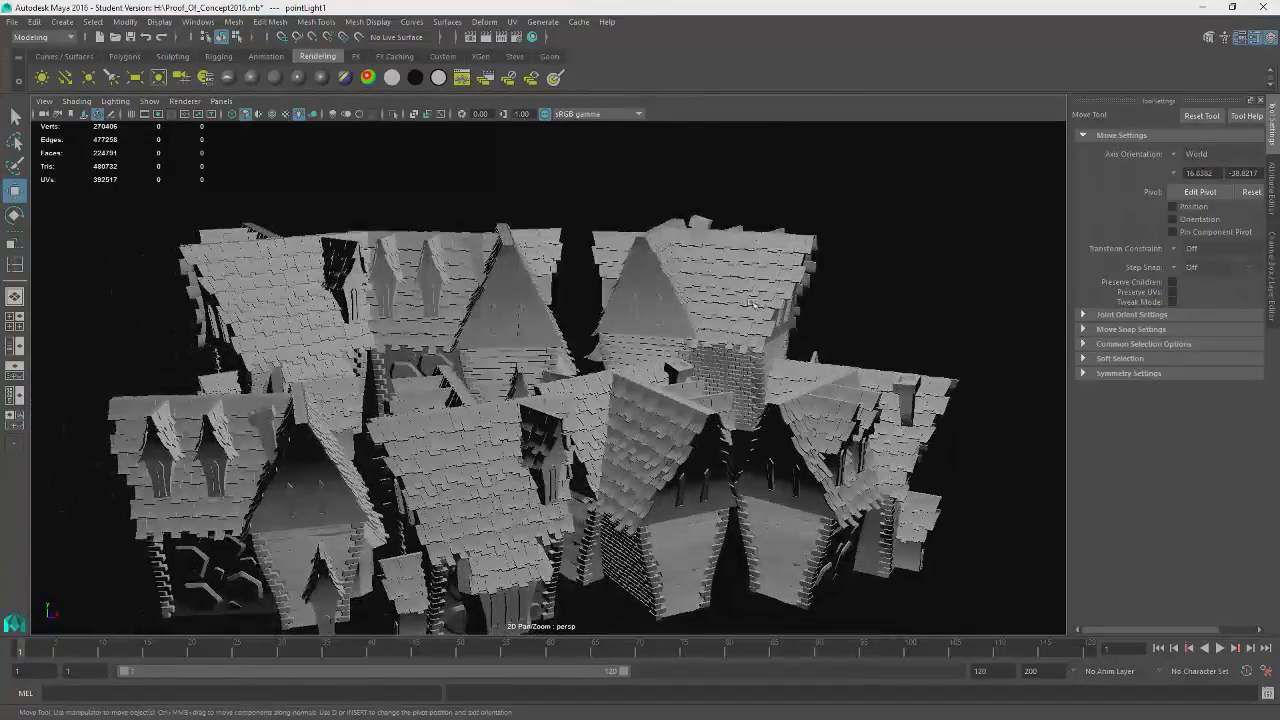
- Change the point light's color from its attributes to a saturated blue
alt+drag(752, 304, 740, 402)
click(1273, 175)
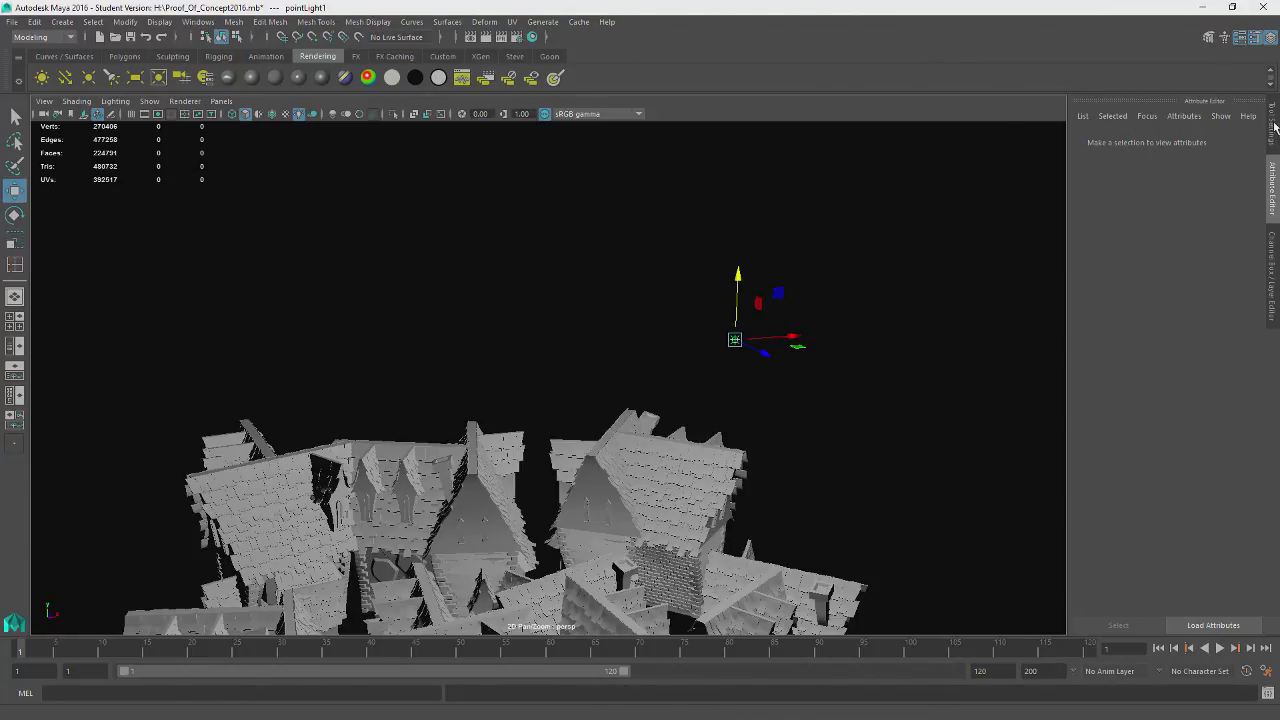
click(1275, 125)
click(1274, 185)
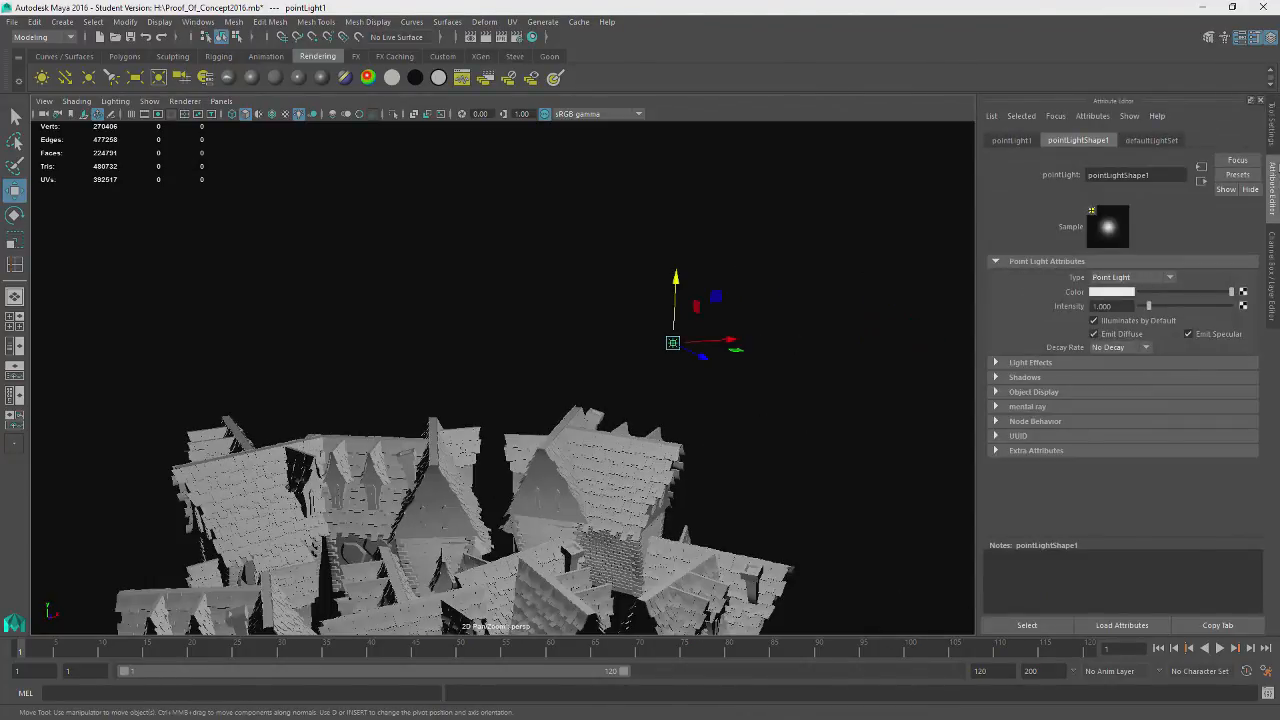
click(1122, 292)
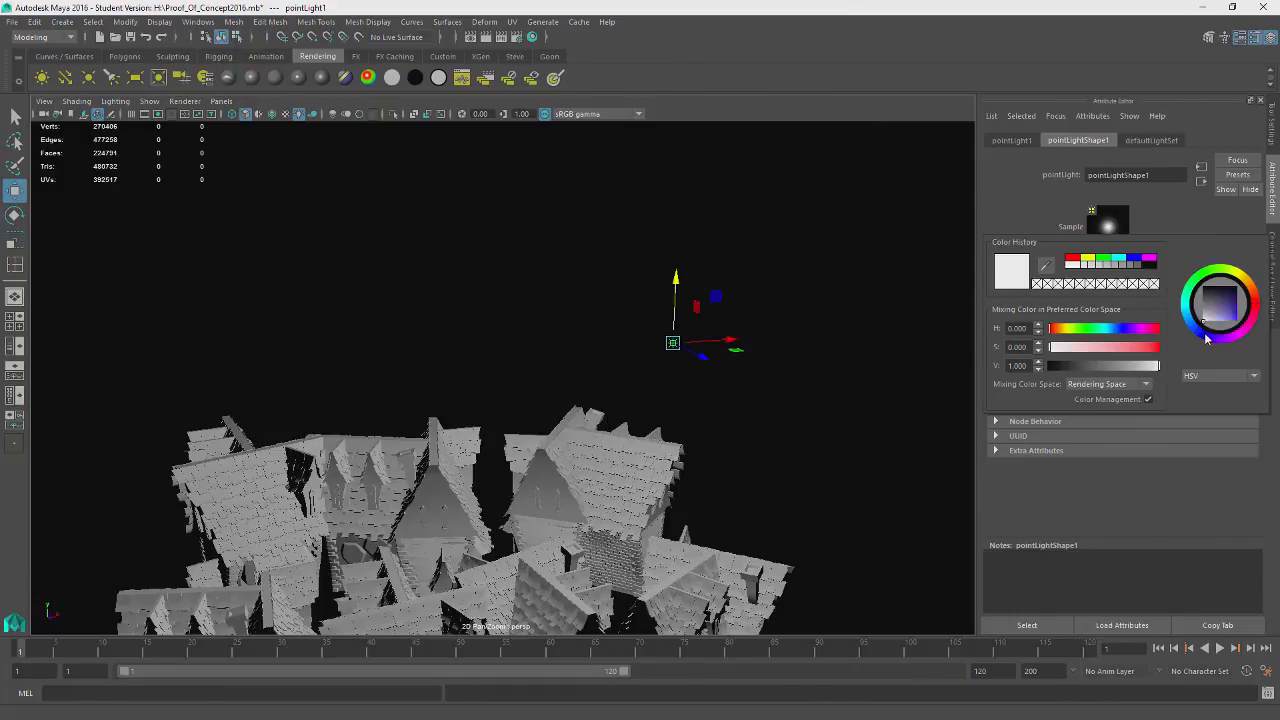
click(1120, 294)
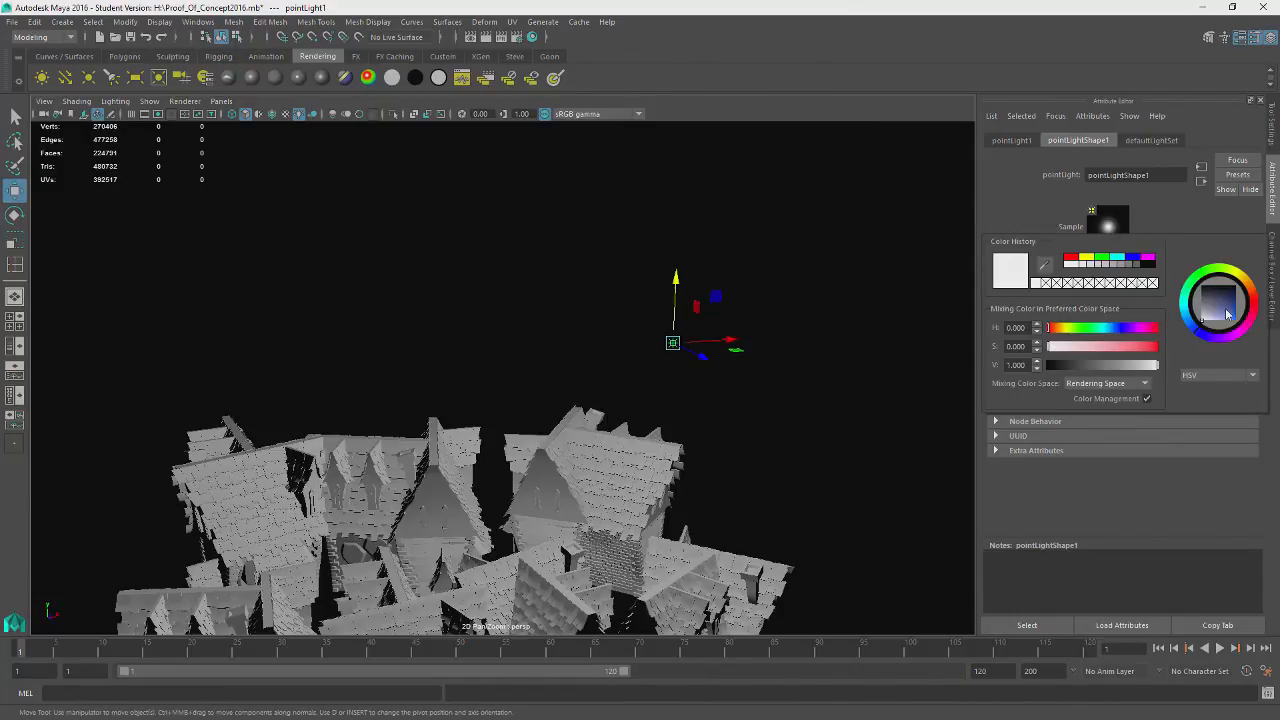
drag(1206, 330, 1229, 318)
alt+drag(686, 470, 598, 303)
scroll(600, 304, up, 2)
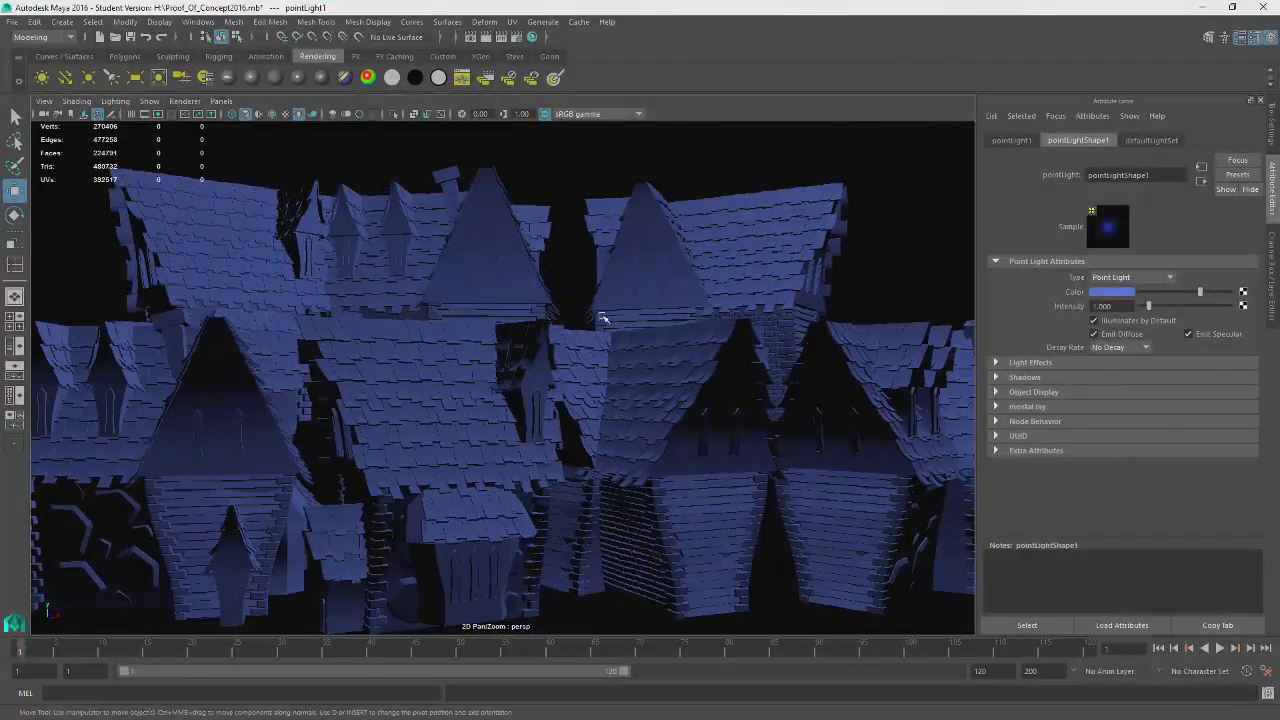
- Mute the point light's color to a darker blue with hue 230.5, saturation 0.667 and value 0.222
click(1129, 291)
drag(1203, 319, 1233, 310)
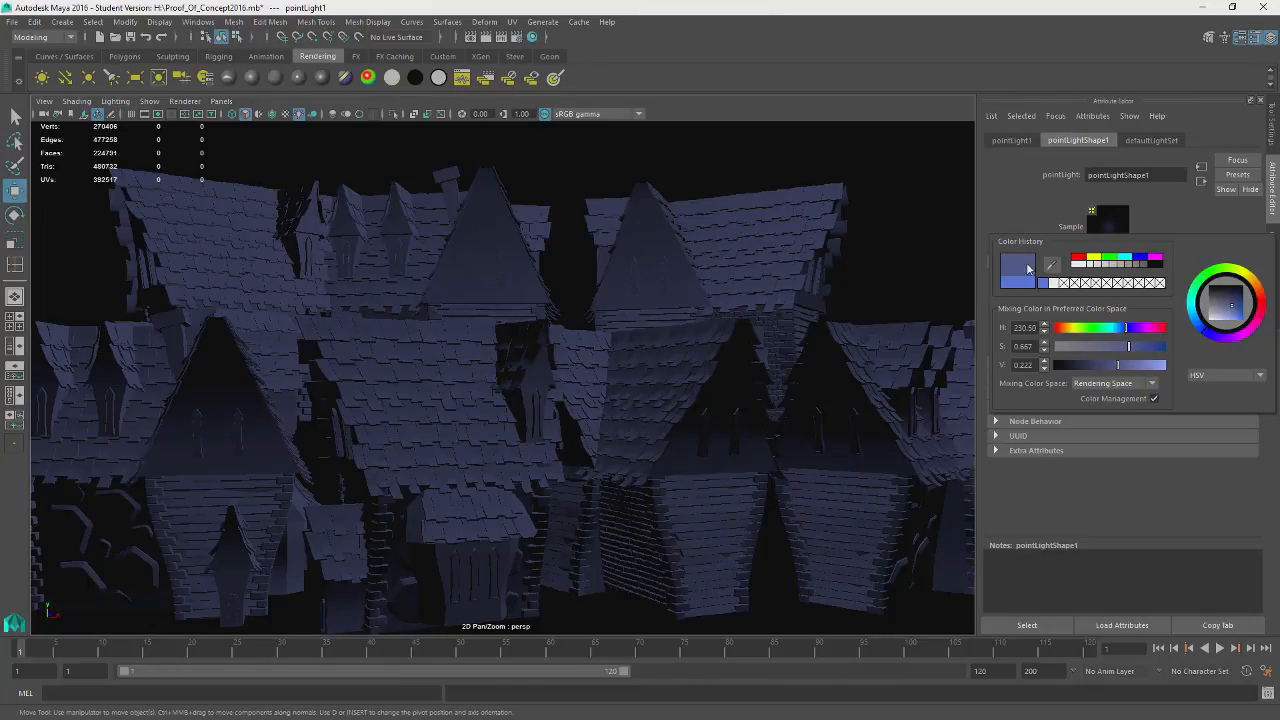
click(931, 237)
alt+drag(875, 329, 433, 343)
scroll(420, 402, down, 5)
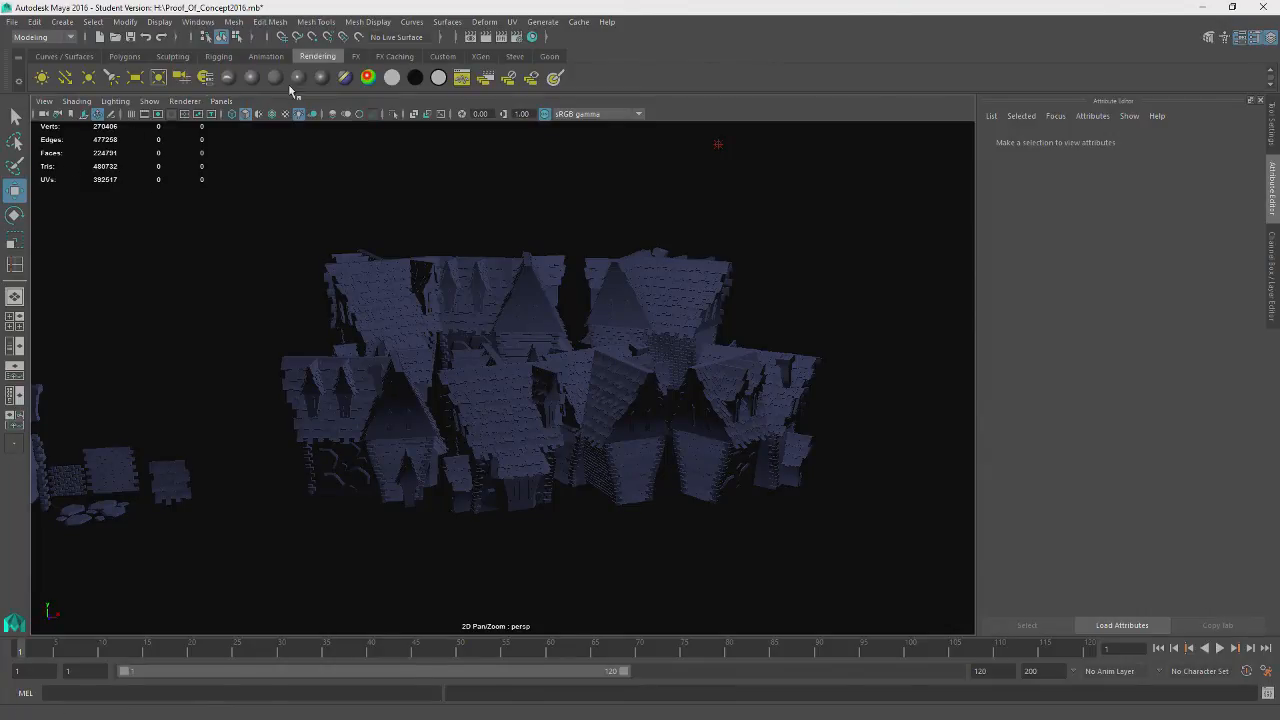
- Create a polygon plane and move it across to the base of the front middle house
click(515, 57)
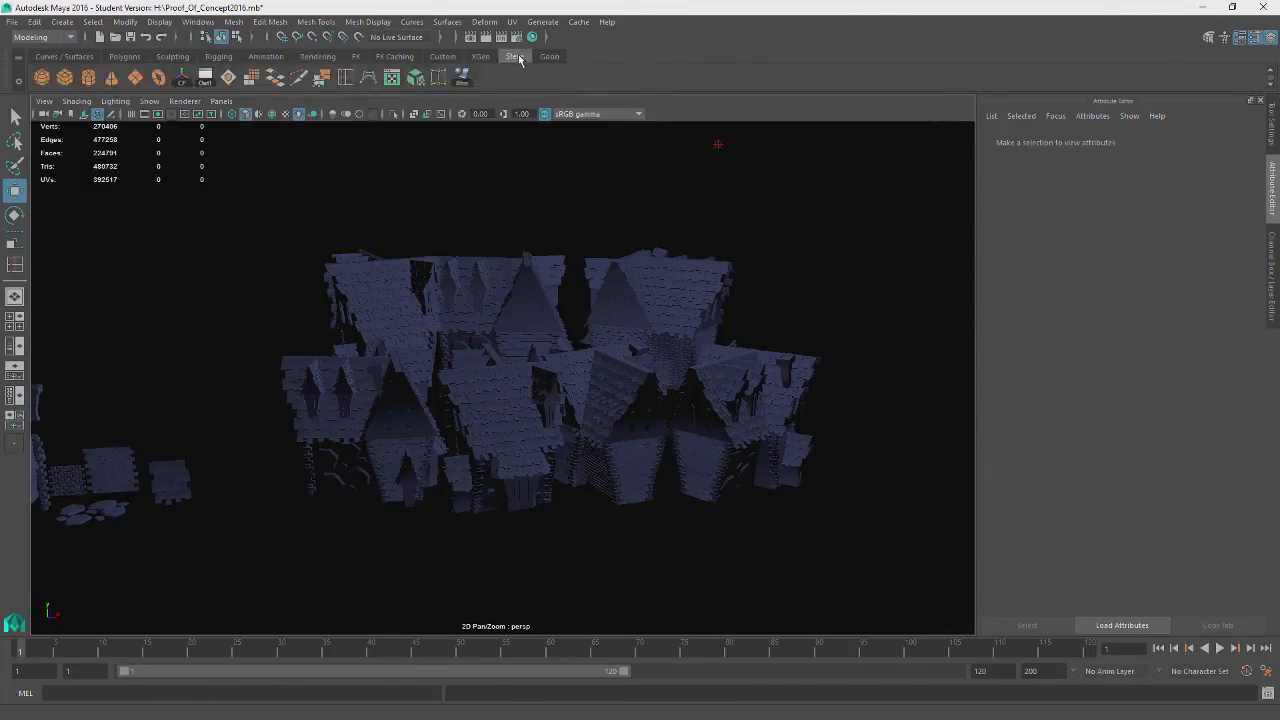
click(135, 77)
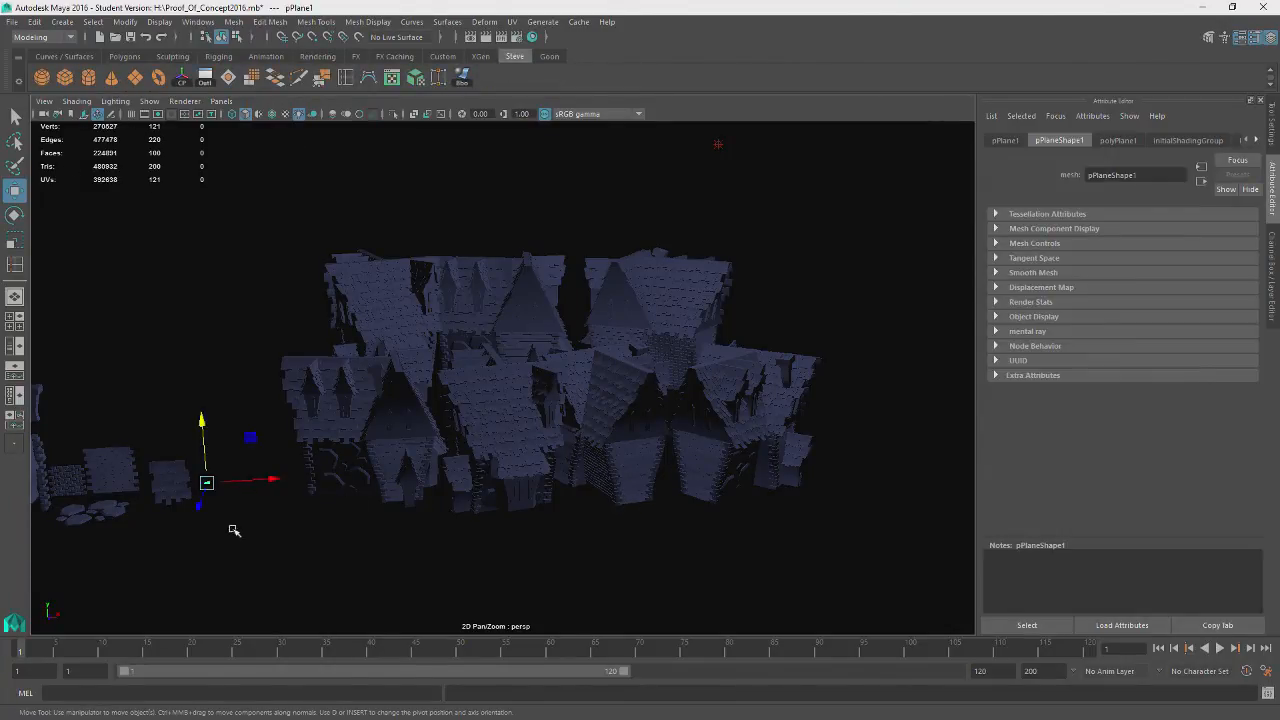
alt+drag(233, 530, 262, 511)
middle_drag(256, 521, 591, 529)
alt+drag(591, 529, 640, 517)
key(f)
scroll(564, 485, down, 6)
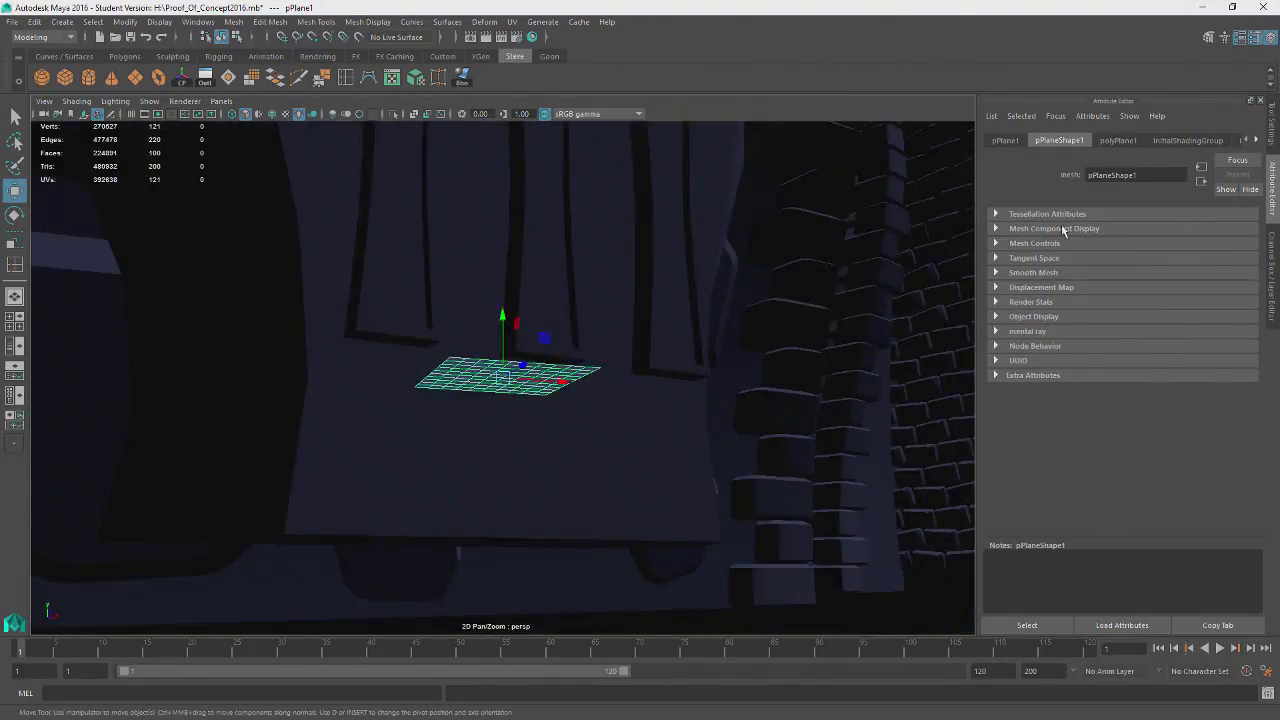
- Set the plane's width and height subdivisions to 1
click(1116, 141)
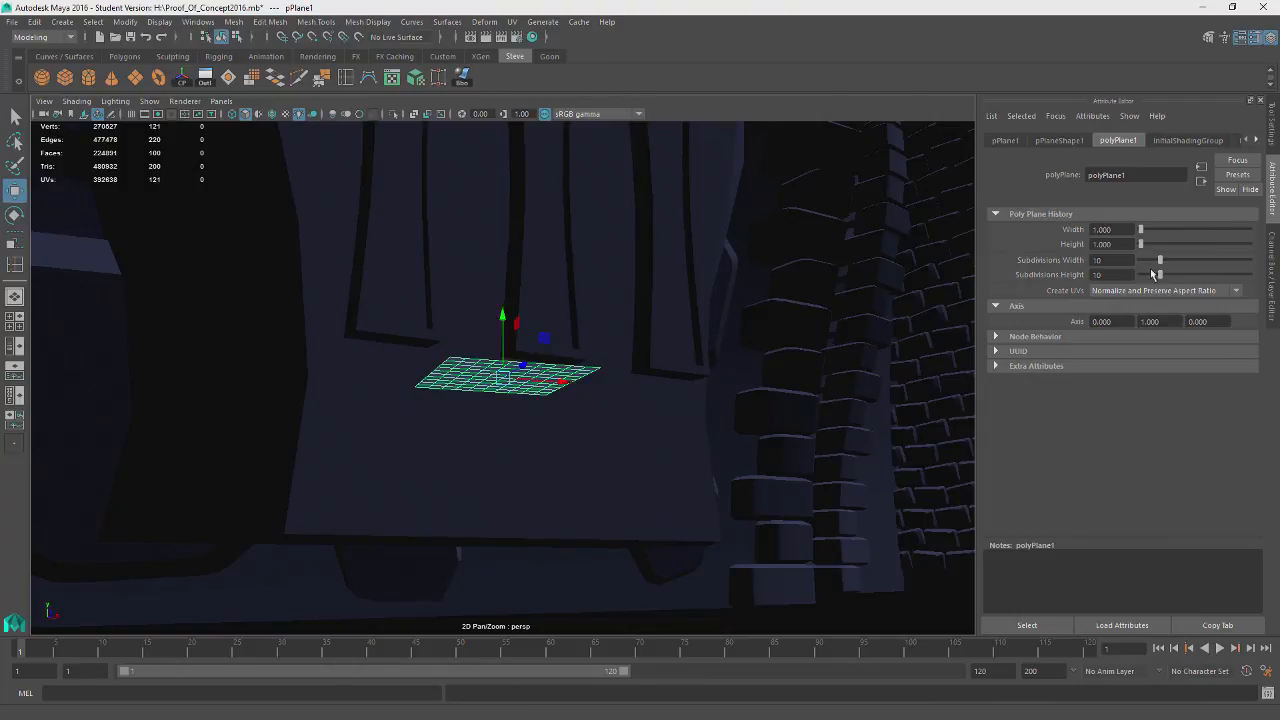
mouse_move(1159, 262)
mouse_down()
mouse_move(1102, 265)
mouse_move(1140, 274)
mouse_up()
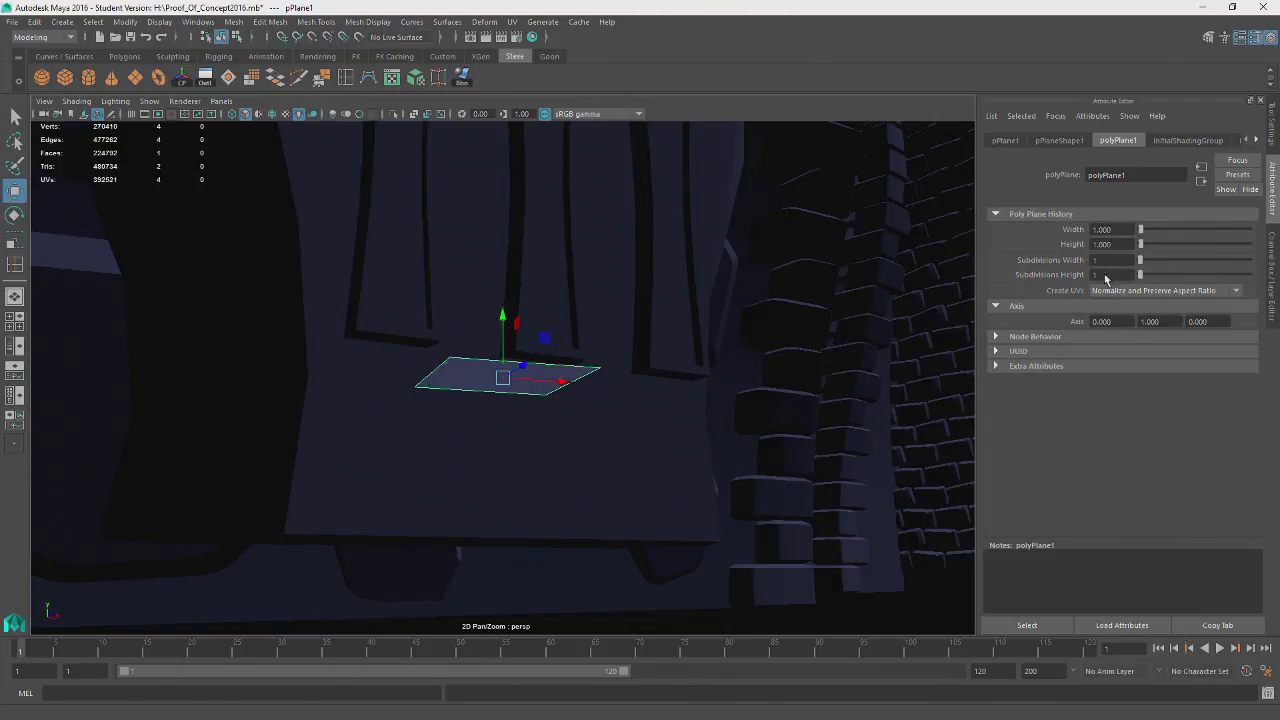
alt+drag(560, 380, 505, 396)
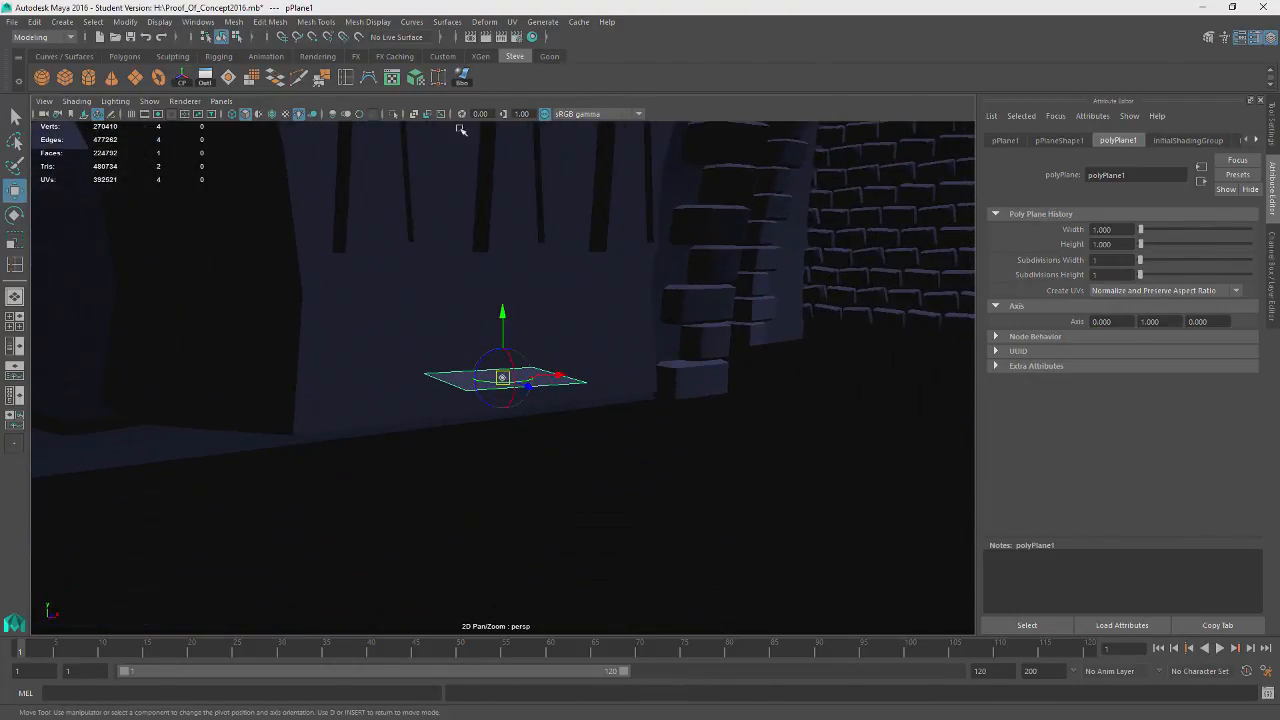
scroll(419, 205, down, 5)
click(313, 37)
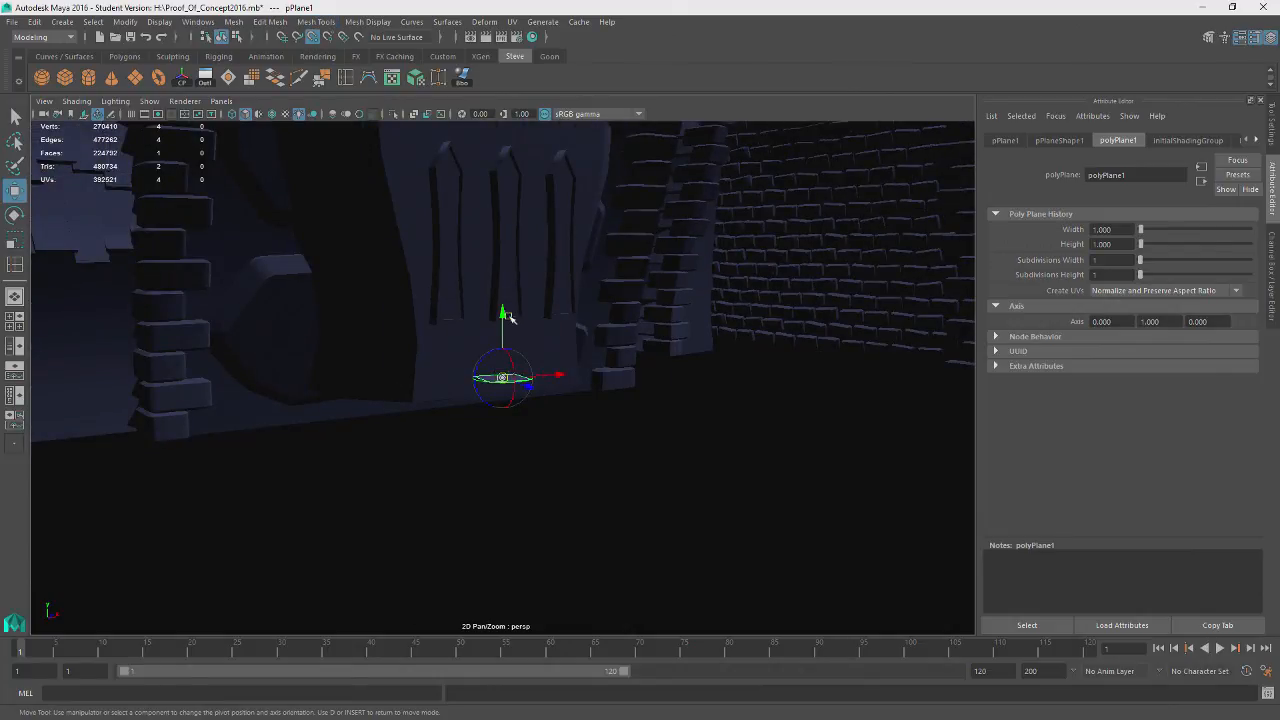
drag(504, 314, 443, 471)
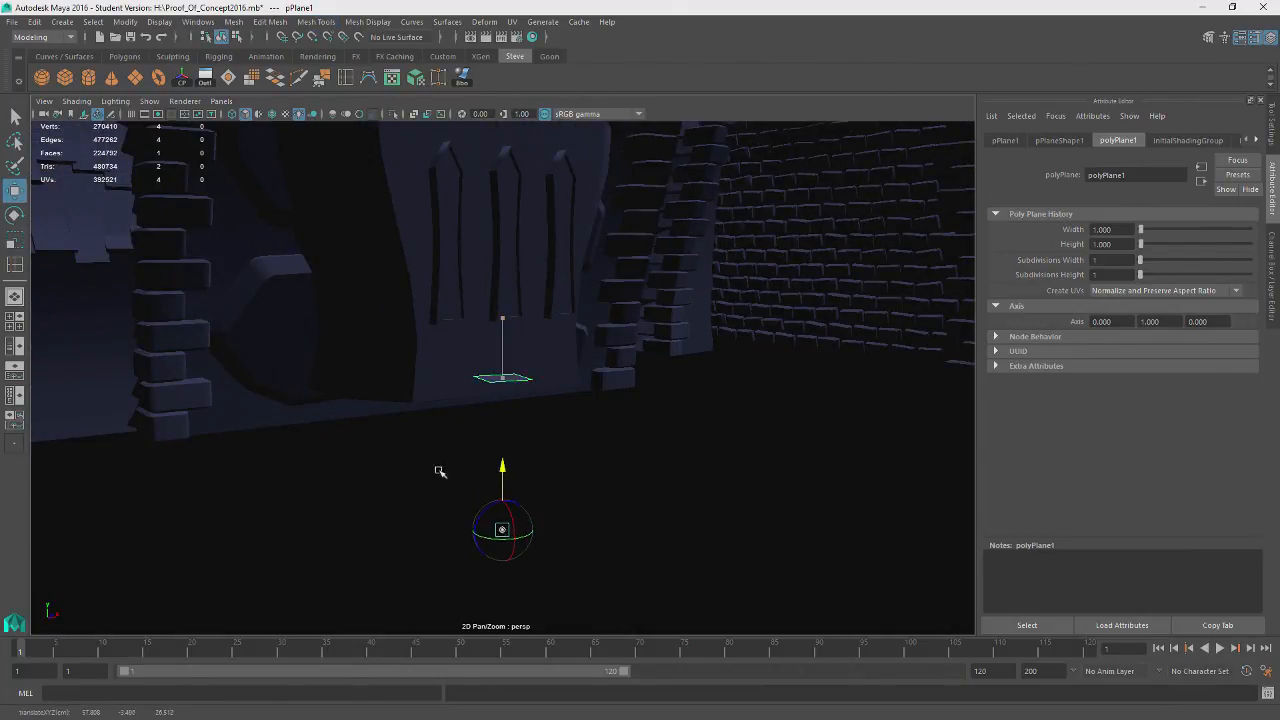
key(ctrl+z)
key(Insert)
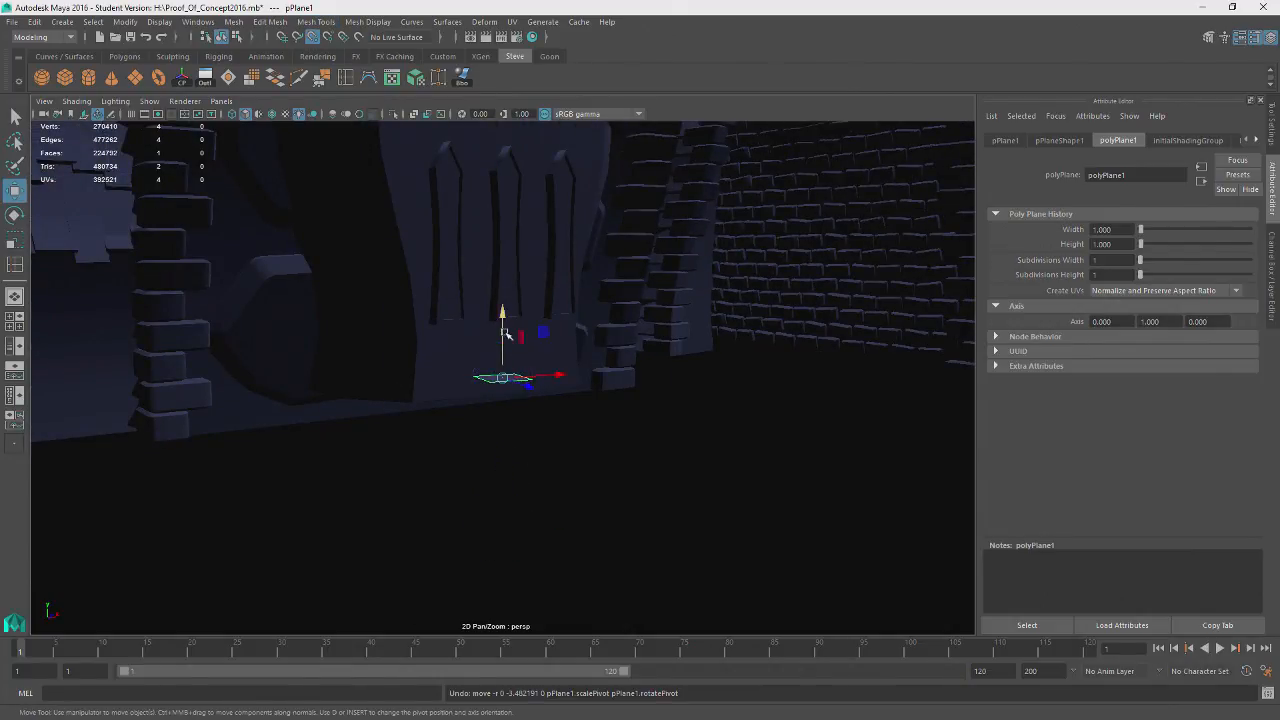
drag(503, 314, 527, 470)
key(ctrl+z)
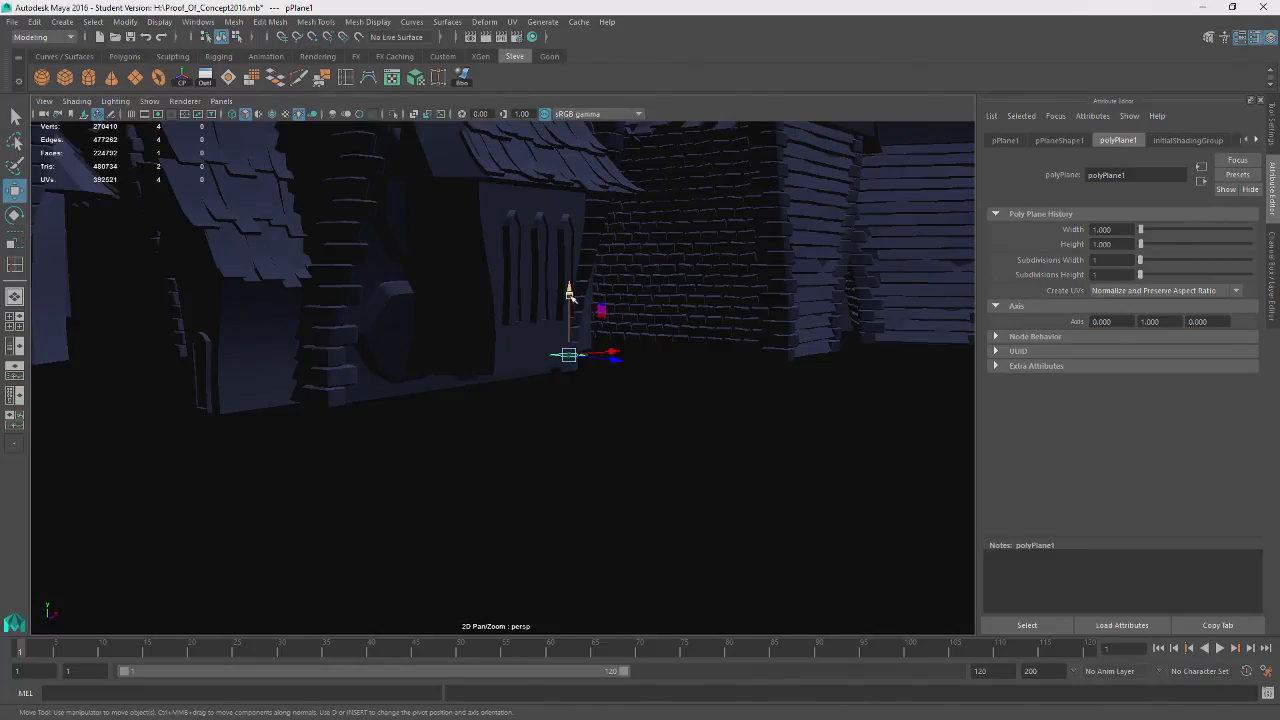
- Lower the plane to the base of the houses and scale it up uniformly to about 85
drag(567, 290, 1262, 676)
key(r)
alt+drag(470, 520, 485, 493)
alt+drag(466, 441, 621, 437)
alt+middle_drag(507, 458, 617, 665)
alt+middle_drag(503, 548, 491, 515)
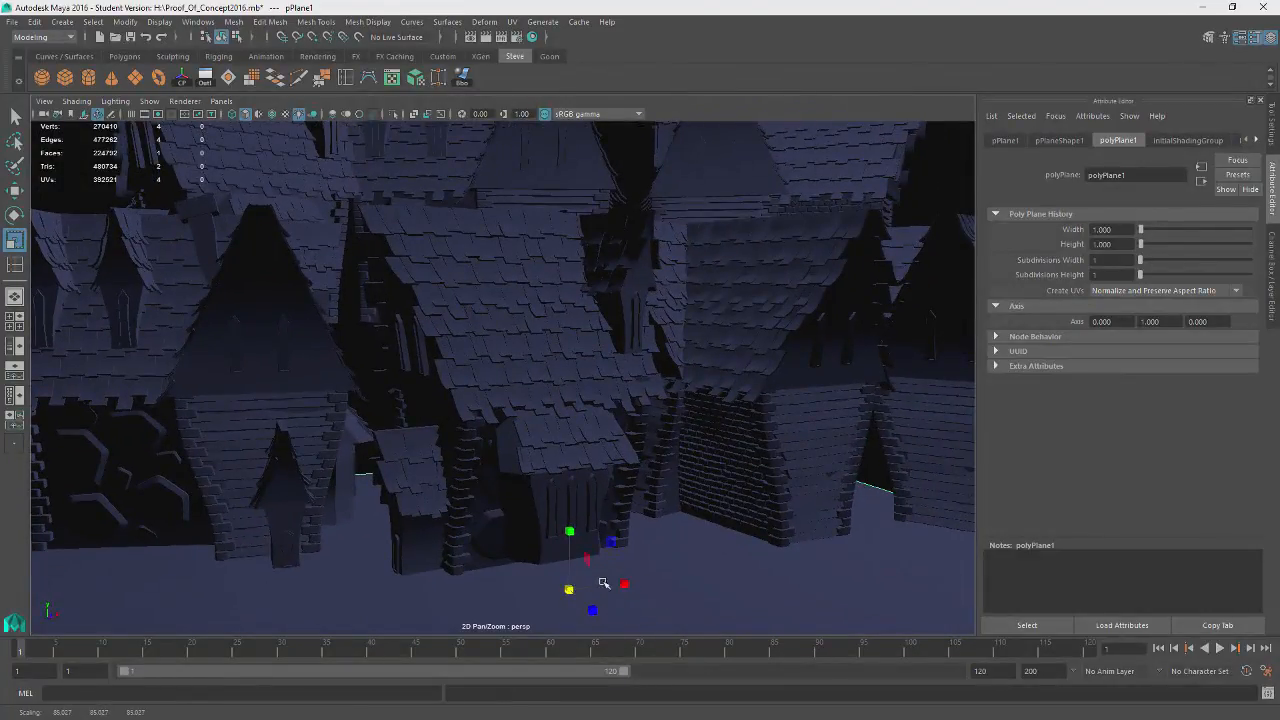
- Enlarge the ground plane uniformly to about 120 so it extends beneath the whole village, and deselect it
key(w)
alt+drag(580, 605, 651, 443)
key(r)
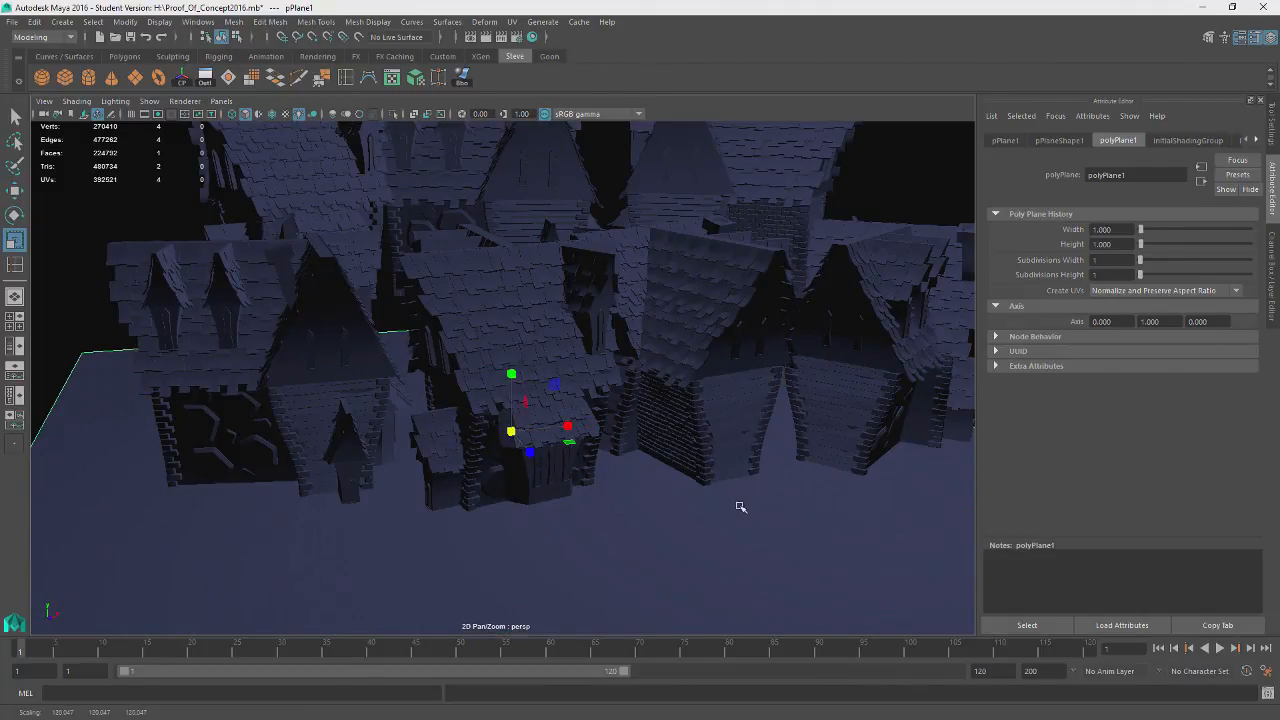
alt+drag(737, 509, 452, 460)
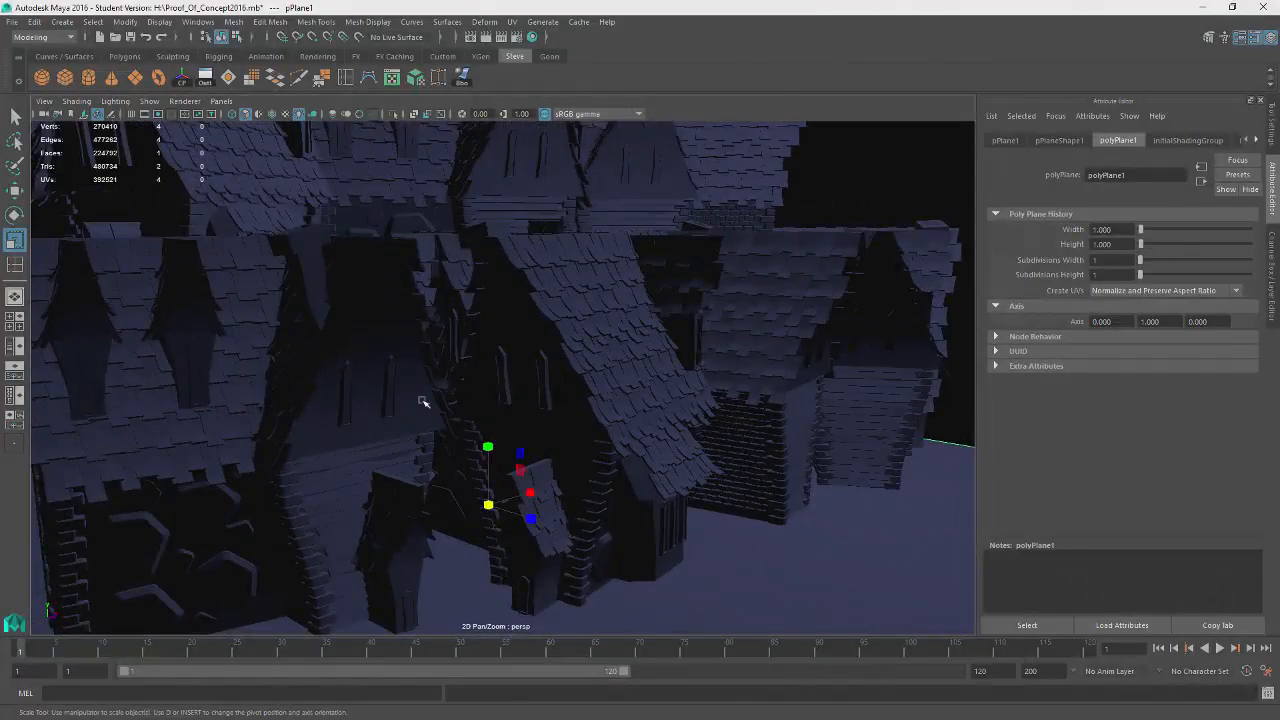
alt+drag(424, 402, 884, 244)
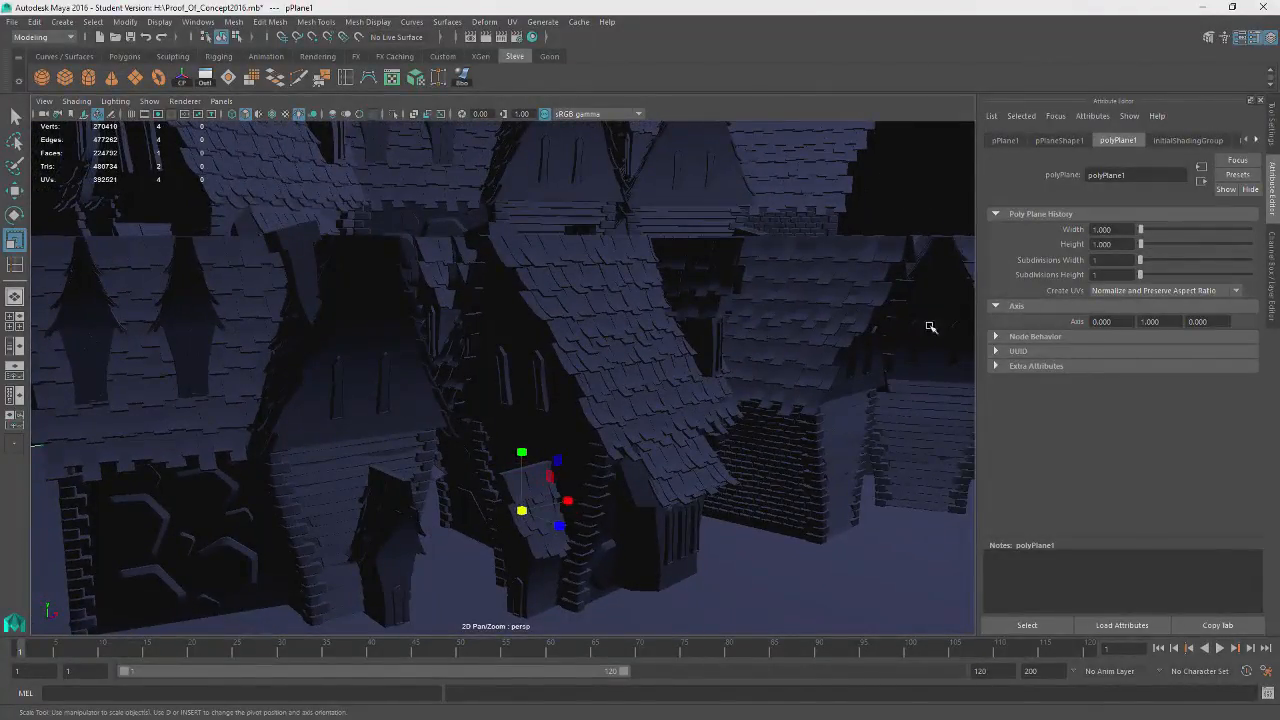
click(960, 207)
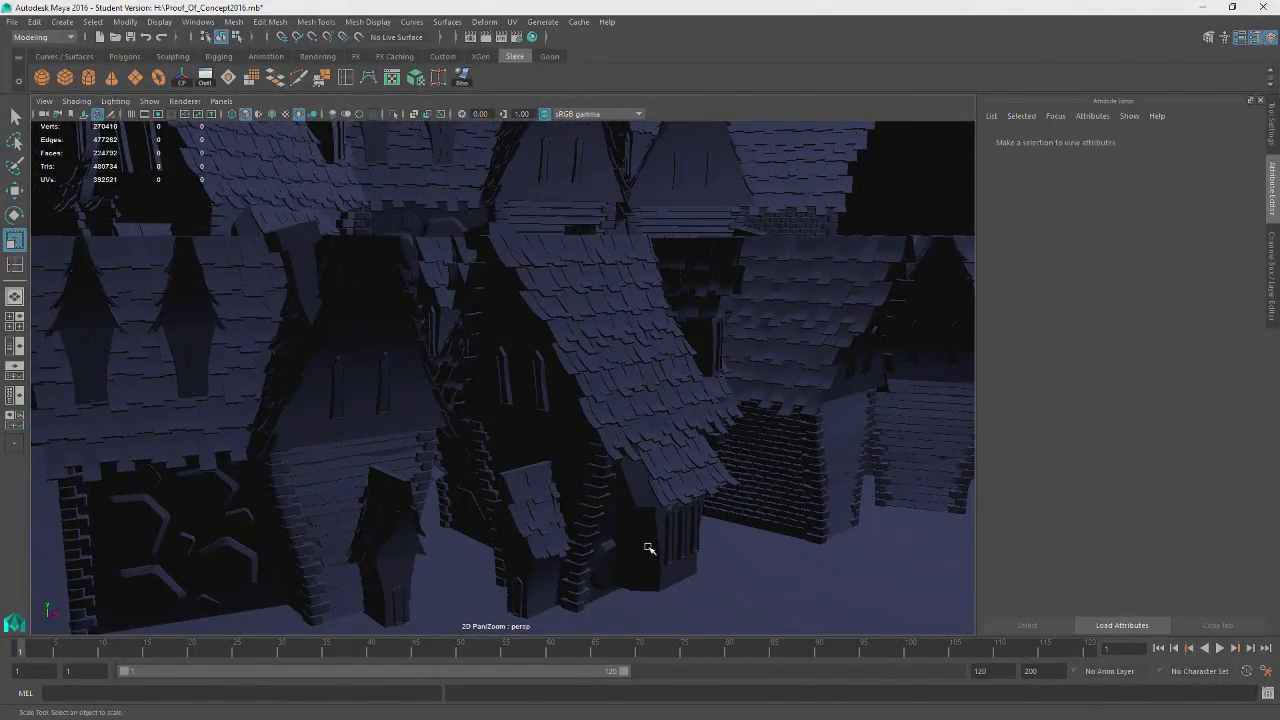
alt+middle_drag(544, 484, 597, 520)
scroll(300, 230, down, 12)
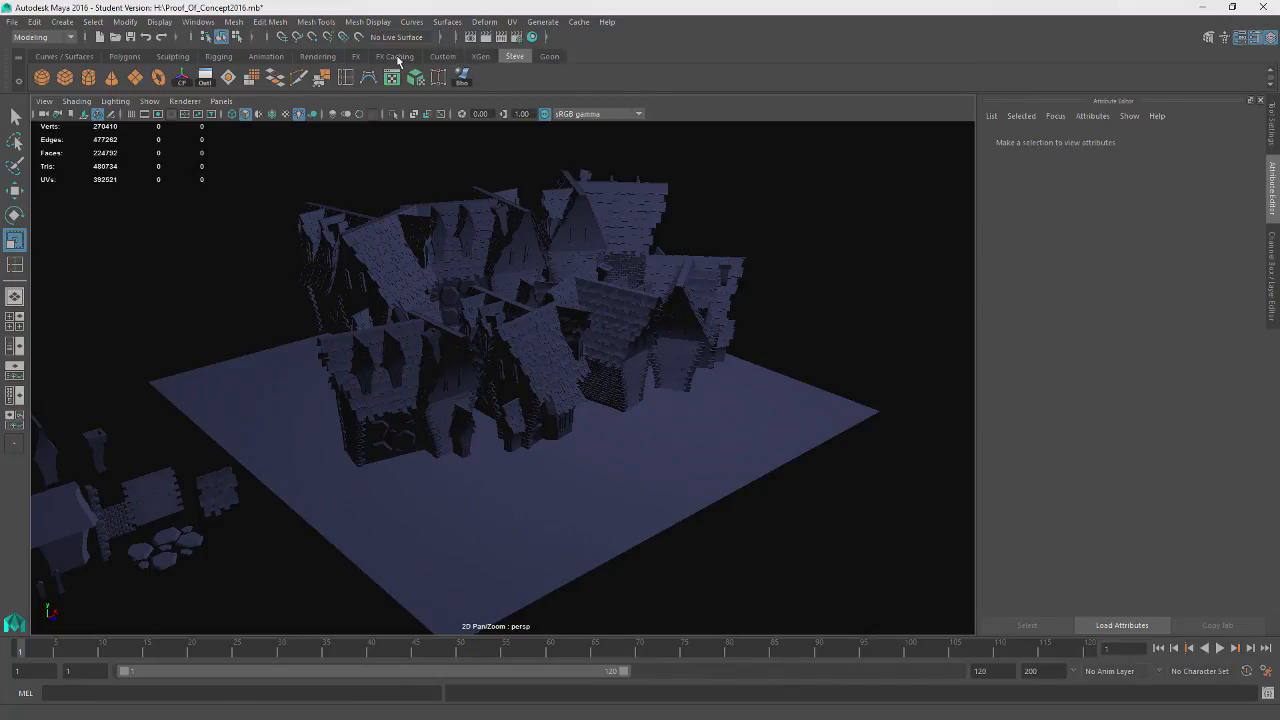
- Try lighting the village with a volume light raised to rooftop height, and delete that light
click(317, 57)
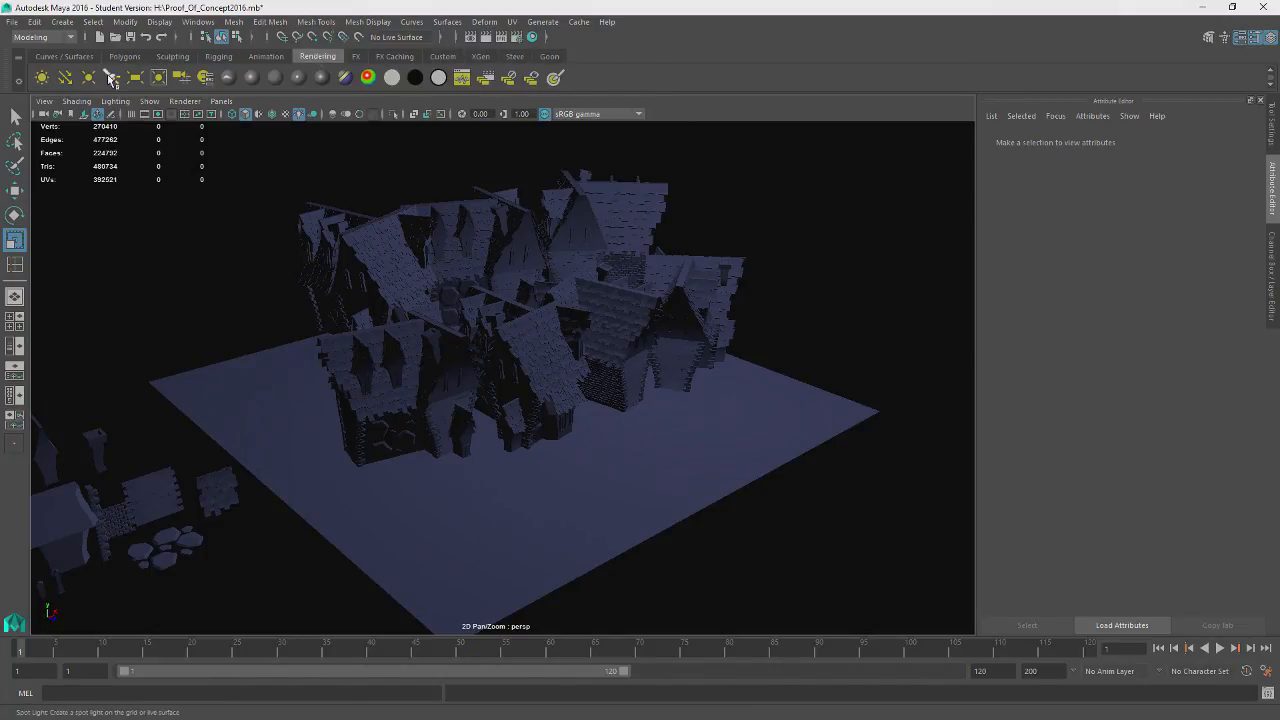
click(158, 77)
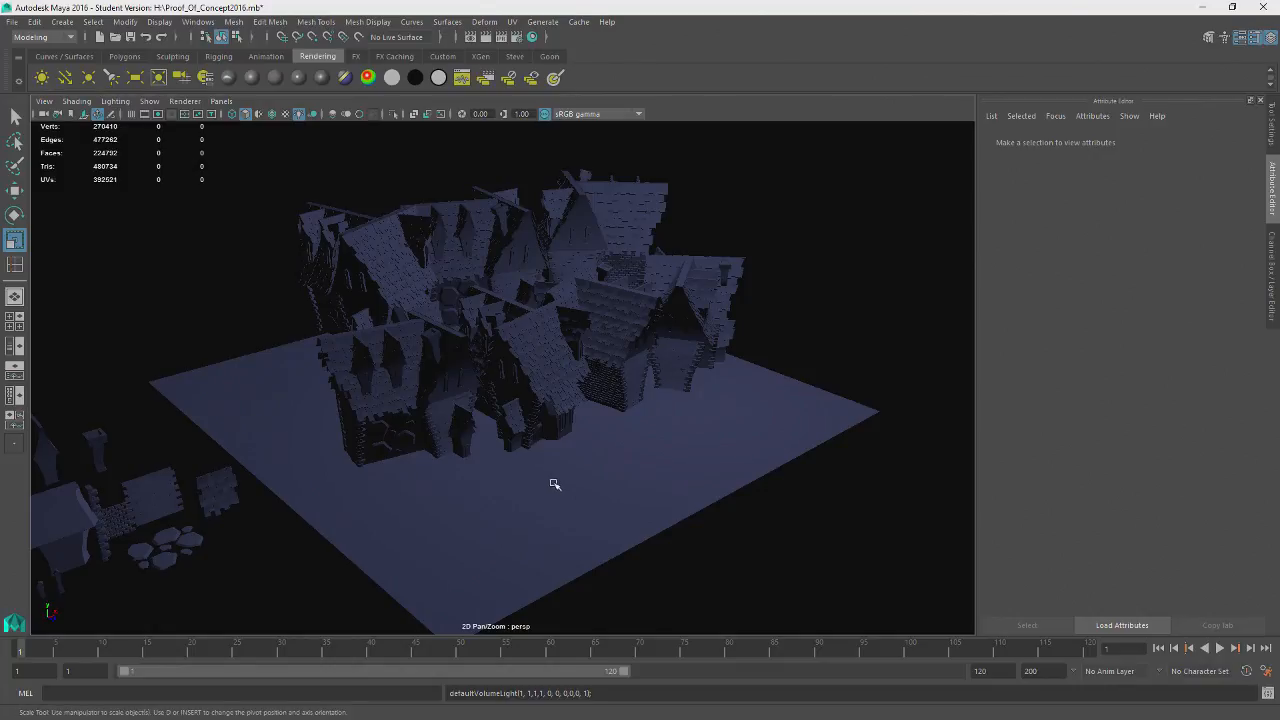
scroll(531, 472, down, 5)
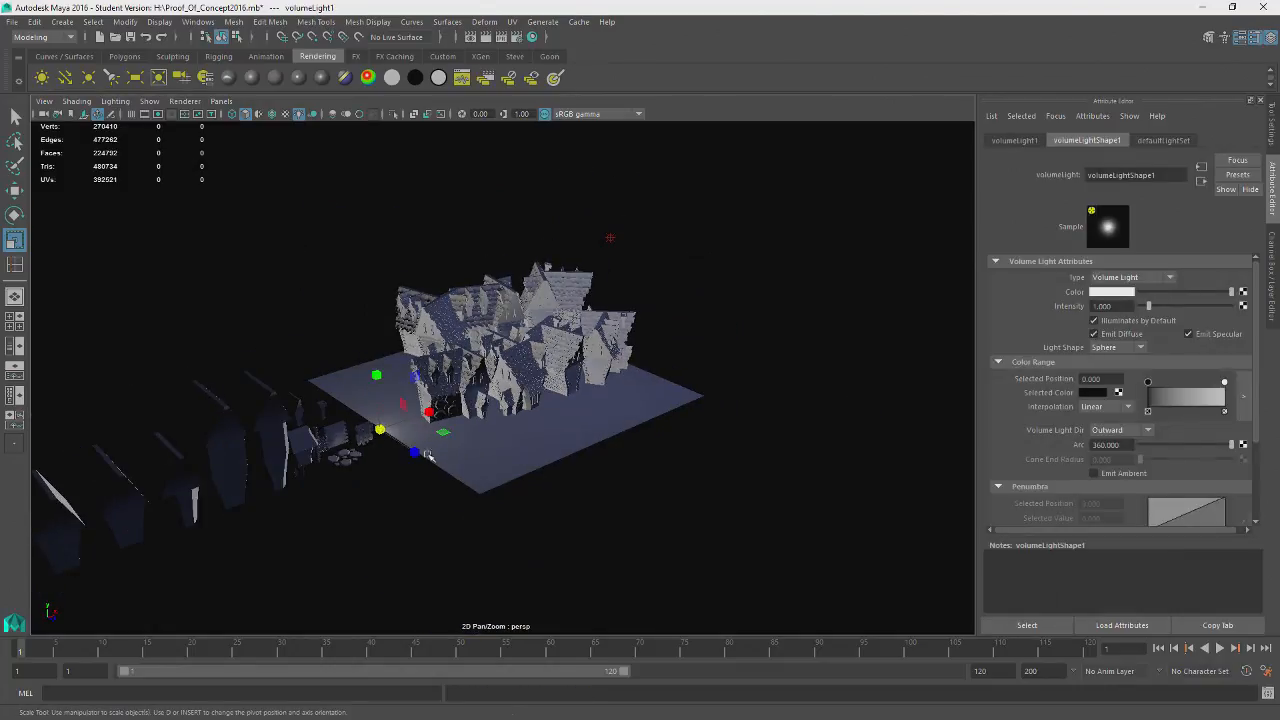
key(w)
drag(375, 373, 373, 240)
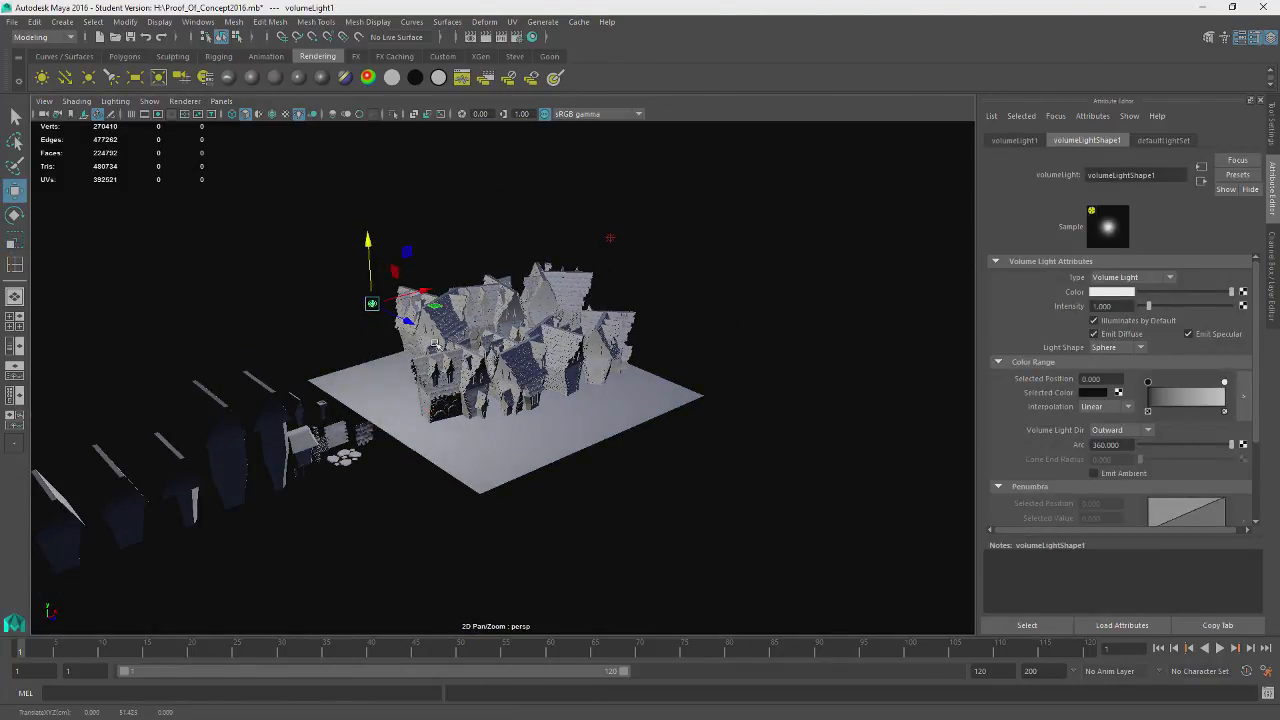
key(f)
scroll(540, 413, down, 3)
key(Delete)
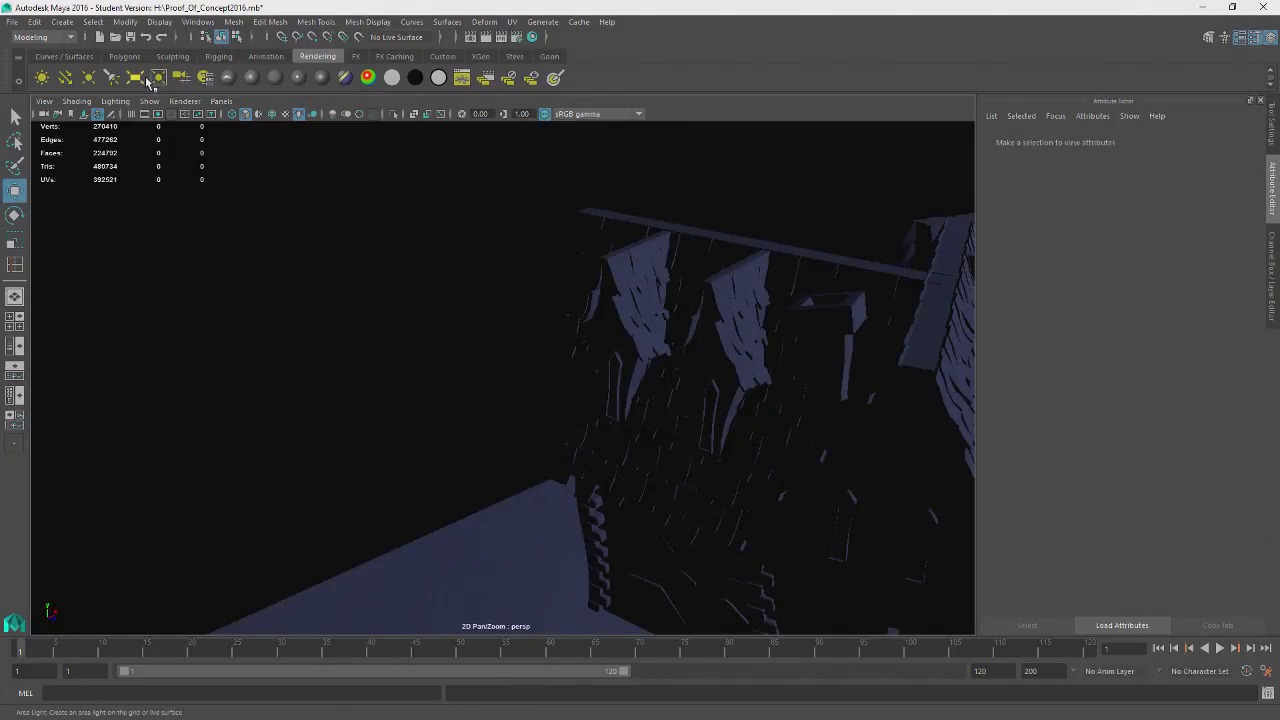
- Create an area light, move it to the front left house and raise it to roof level
click(148, 82)
scroll(357, 415, down, 6)
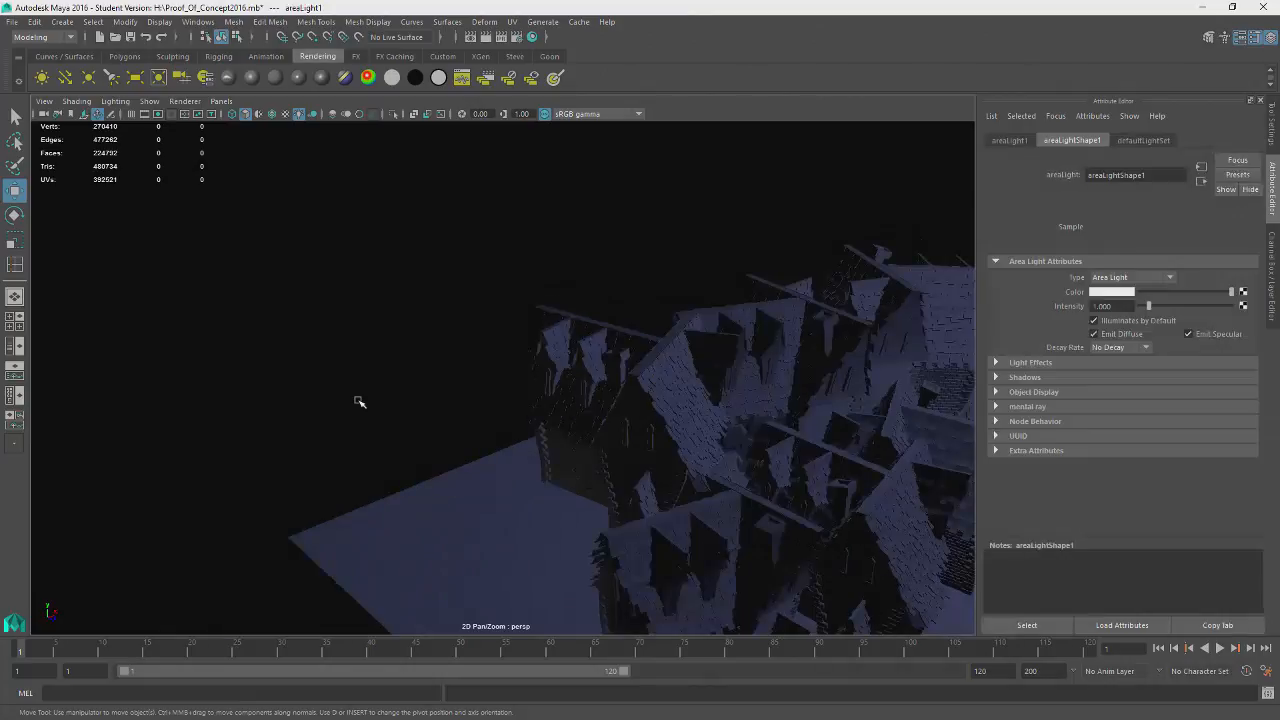
drag(572, 500, 625, 494)
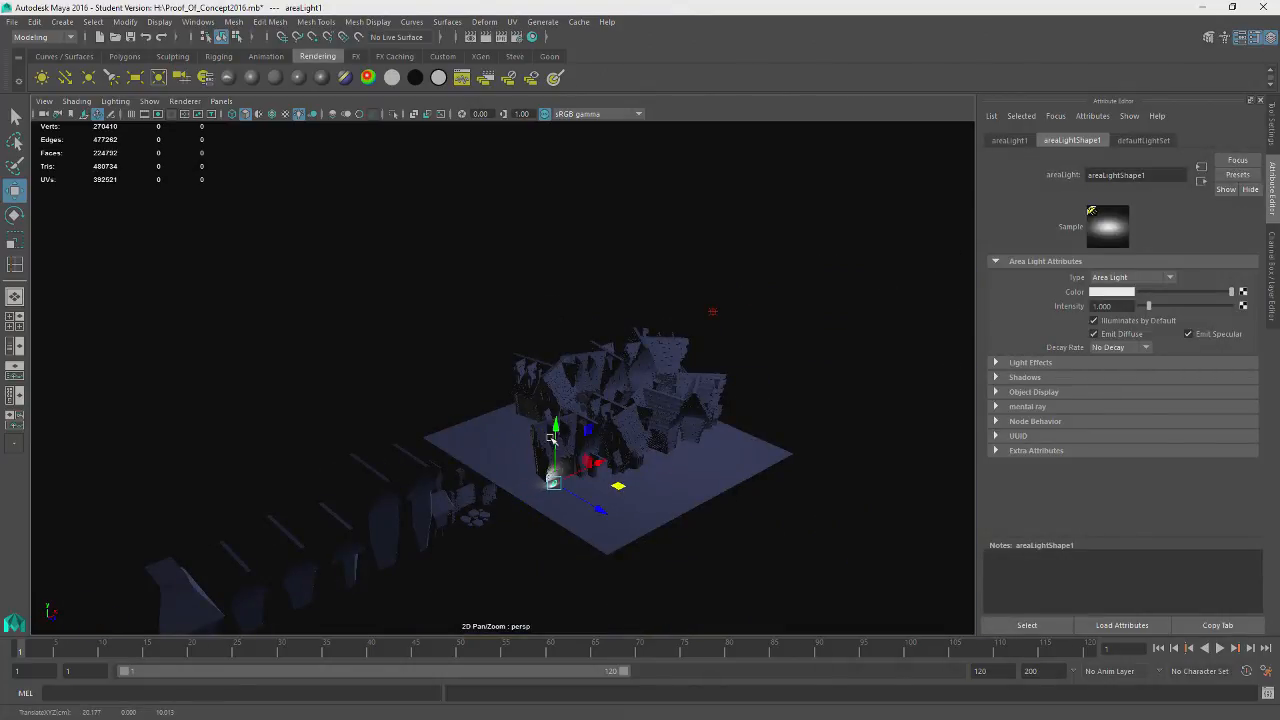
drag(560, 434, 563, 360)
key(f)
scroll(643, 446, down, 10)
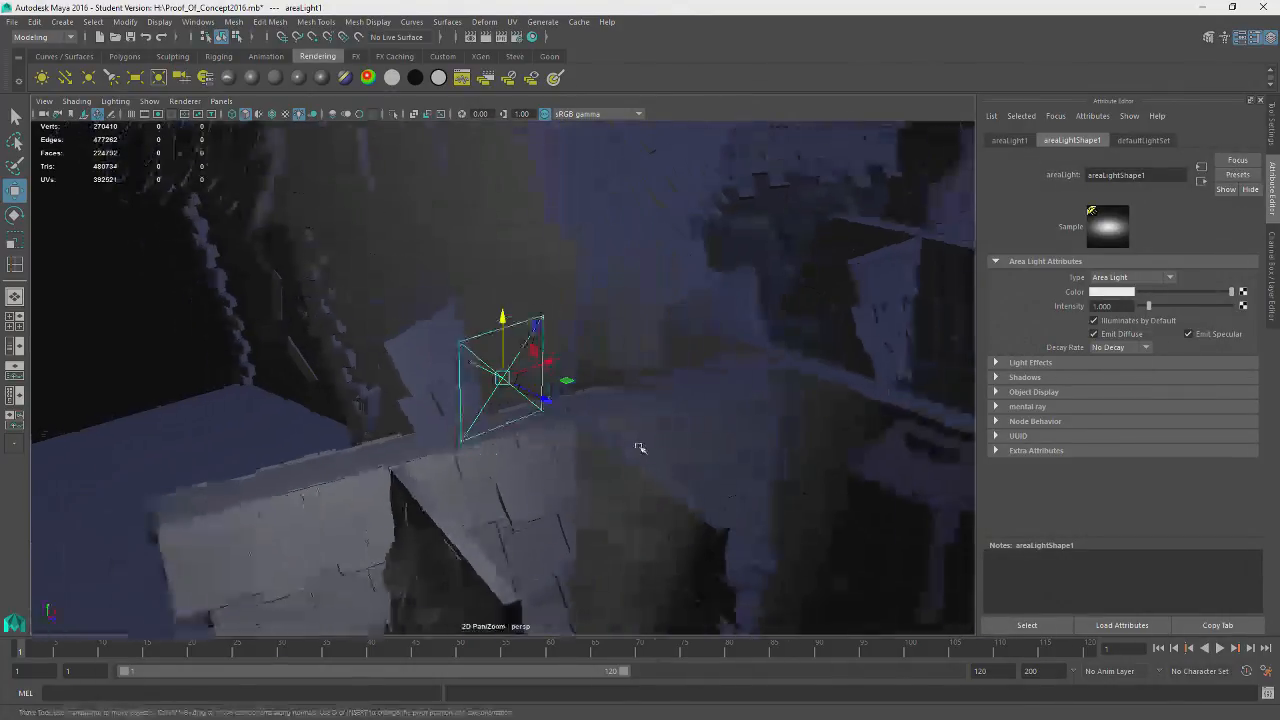
- Rotate the area light to about -85, -30 and 41 degrees so it shines over the front left houses
key(e)
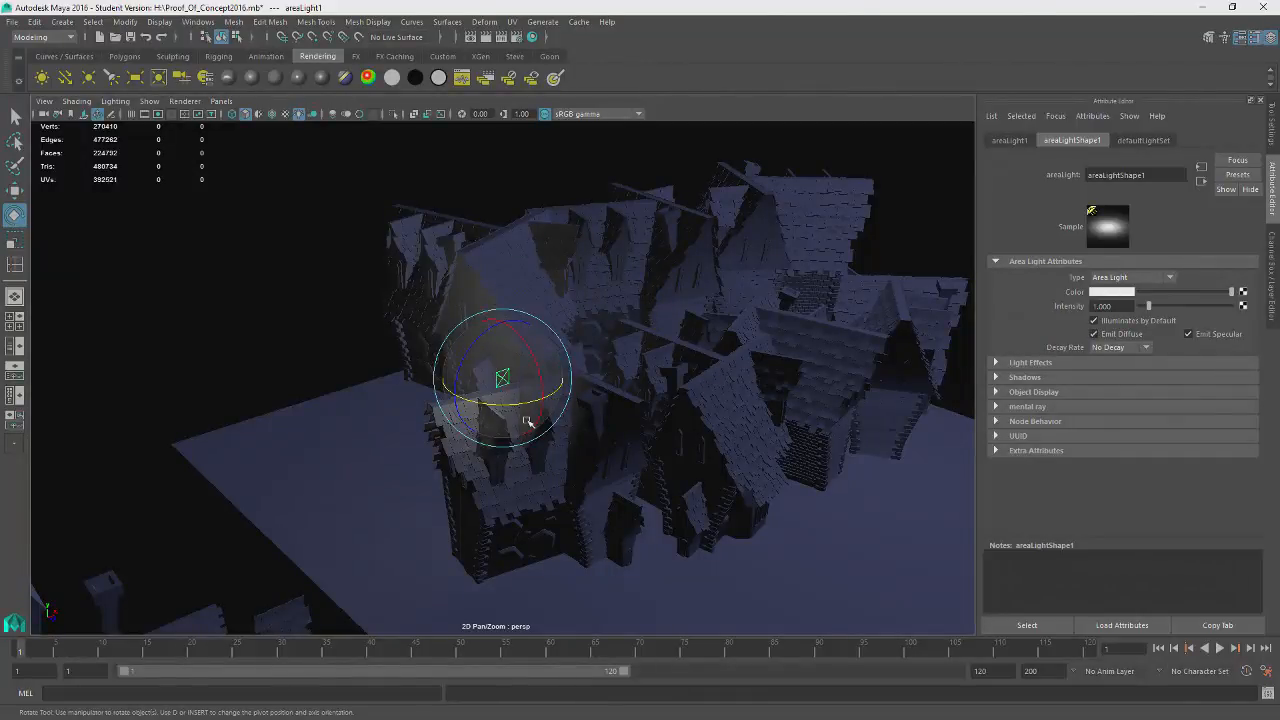
drag(503, 362, 417, 334)
mouse_move(505, 412)
alt+mouse_down()
mouse_move(580, 463)
mouse_move(508, 429)
alt+mouse_up()
drag(460, 361, 464, 364)
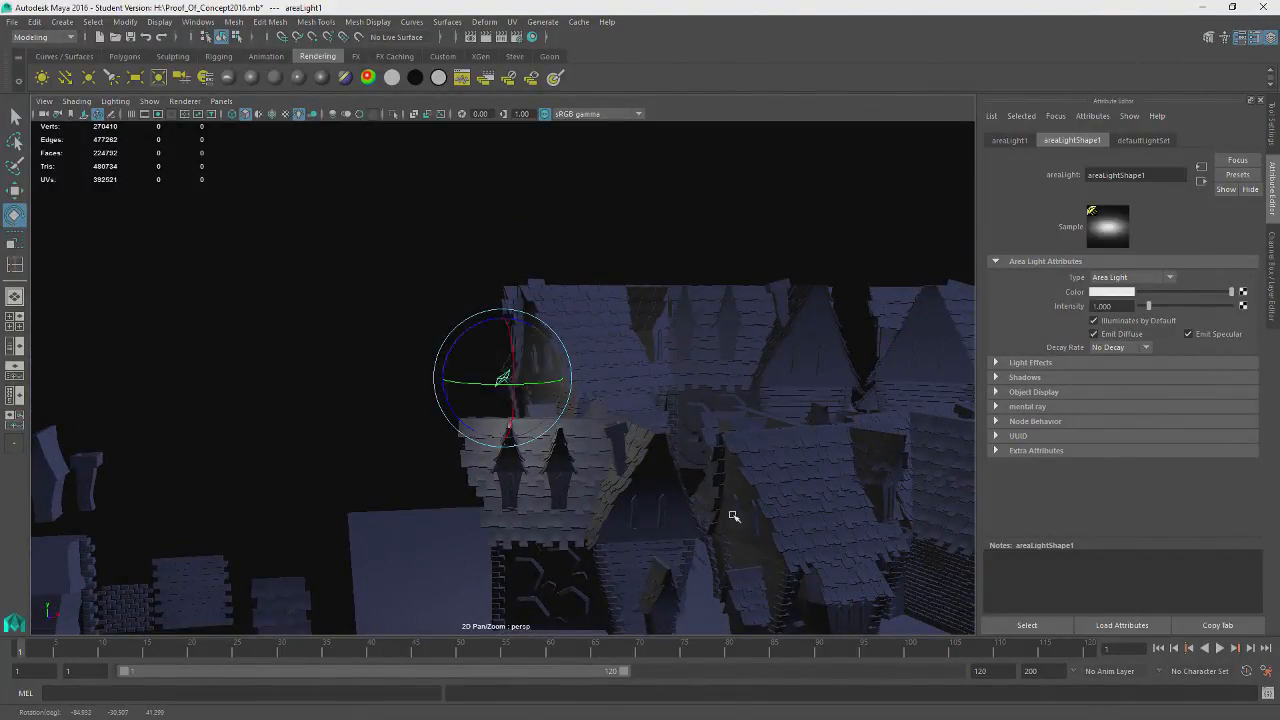
alt+drag(734, 517, 506, 431)
scroll(380, 486, up, 3)
alt+middle_drag(380, 486, 526, 500)
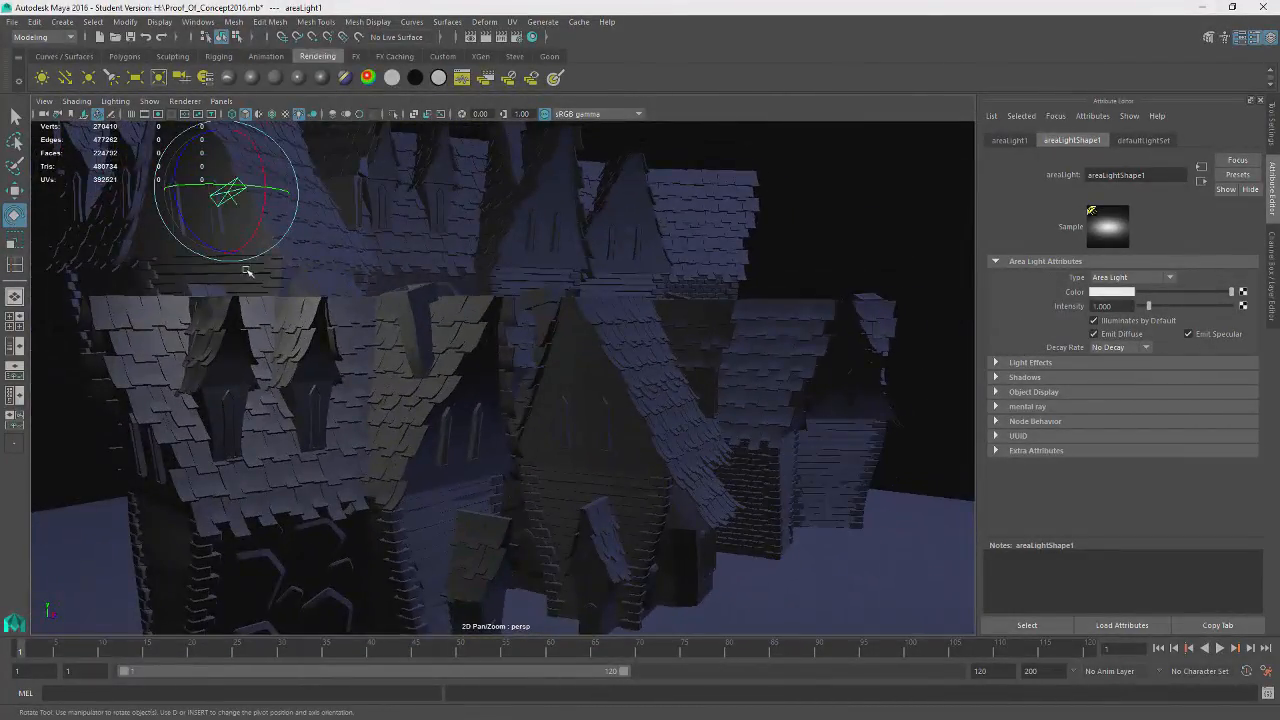
key(w)
alt+drag(248, 268, 691, 450)
alt+drag(820, 565, 692, 461)
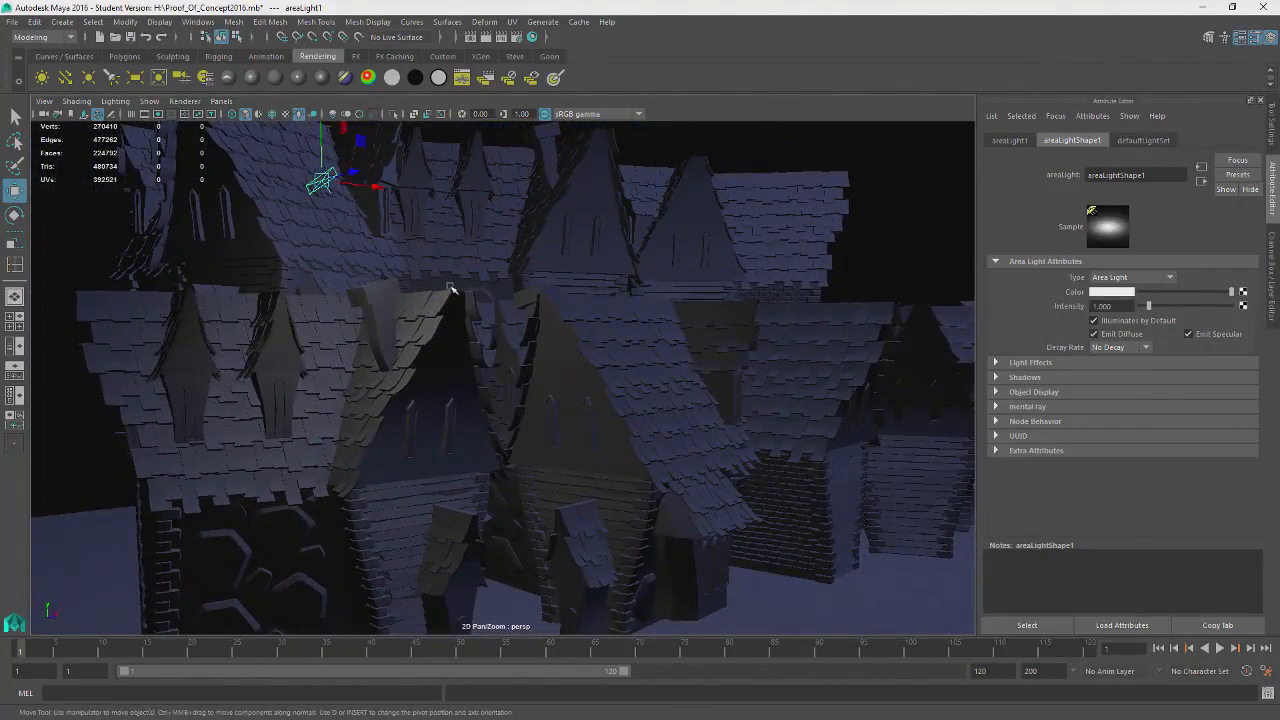
- Examine how the area light falls on the front houses, from the doorways up to the whole village
alt+middle_drag(553, 514, 537, 391)
alt+drag(537, 391, 574, 403)
scroll(563, 414, up, 5)
alt+drag(585, 398, 420, 434)
alt+middle_drag(518, 446, 546, 386)
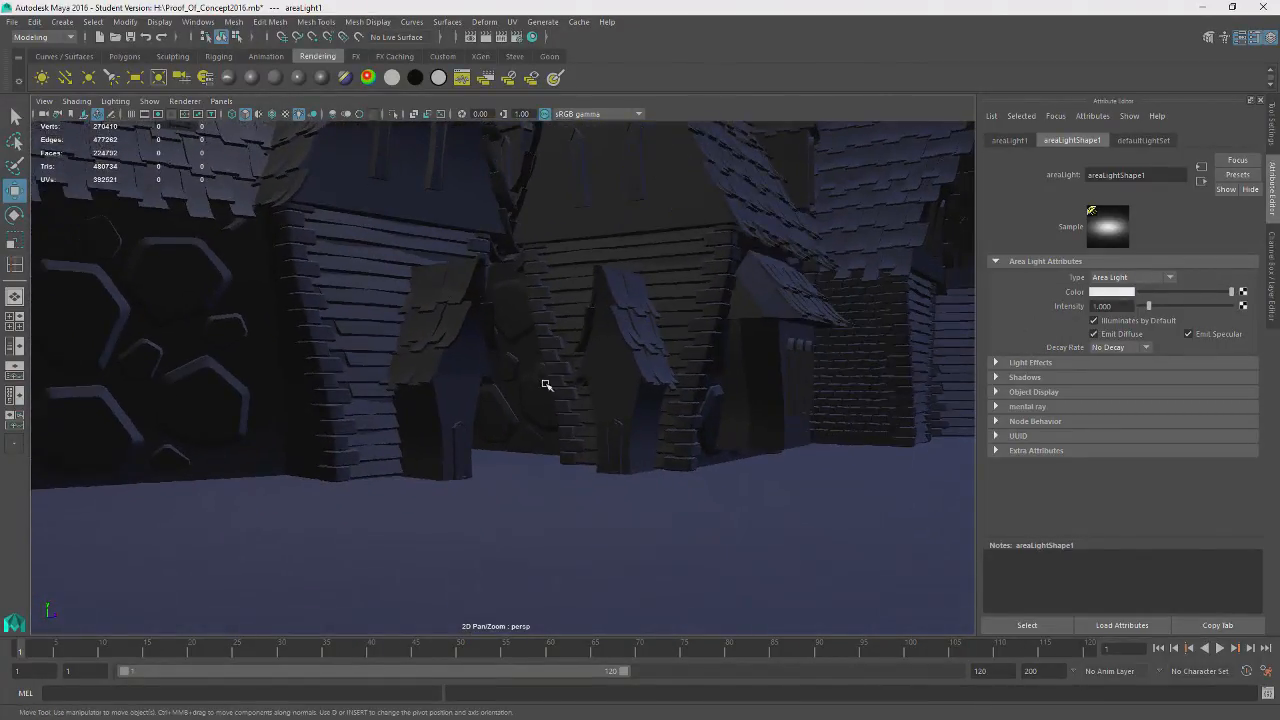
alt+right_drag(546, 386, 554, 434)
alt+middle_drag(554, 434, 570, 327)
alt+drag(570, 327, 560, 354)
scroll(565, 356, down, 8)
alt+middle_drag(571, 357, 539, 443)
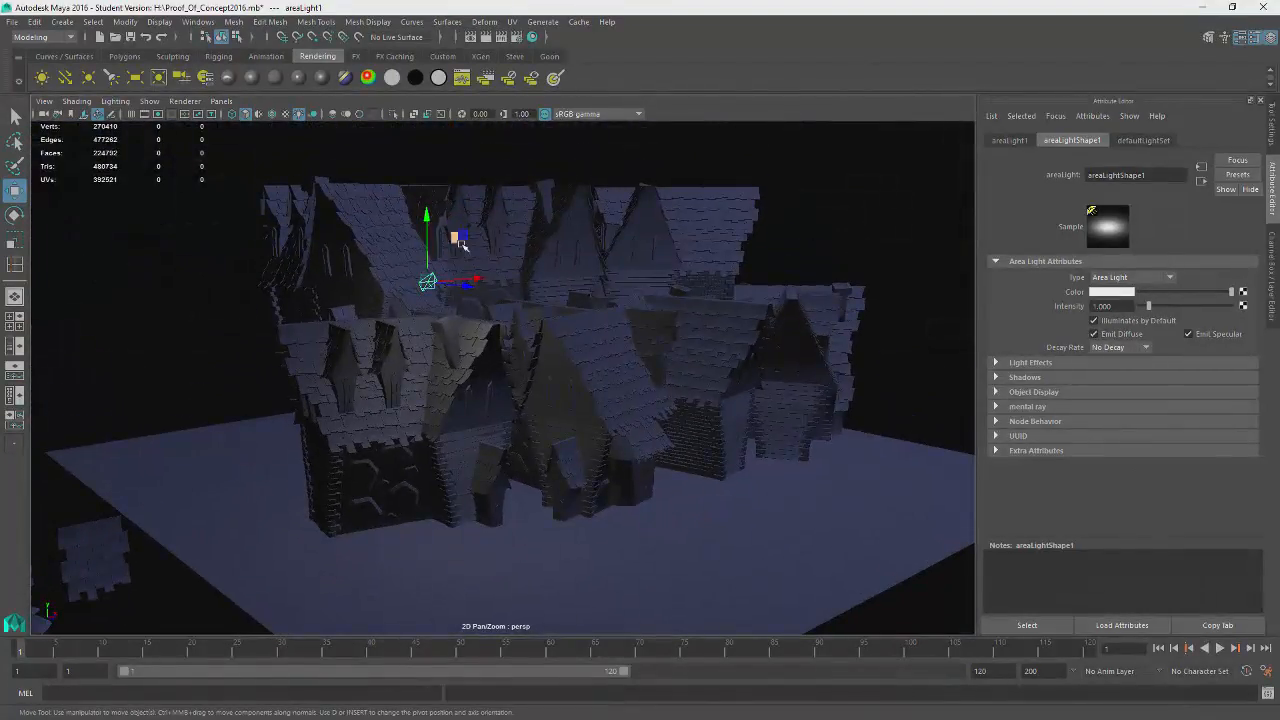
- Move the area light out in front of the front houses and rotate it to shine on the gable facades
drag(458, 239, 634, 494)
key(e)
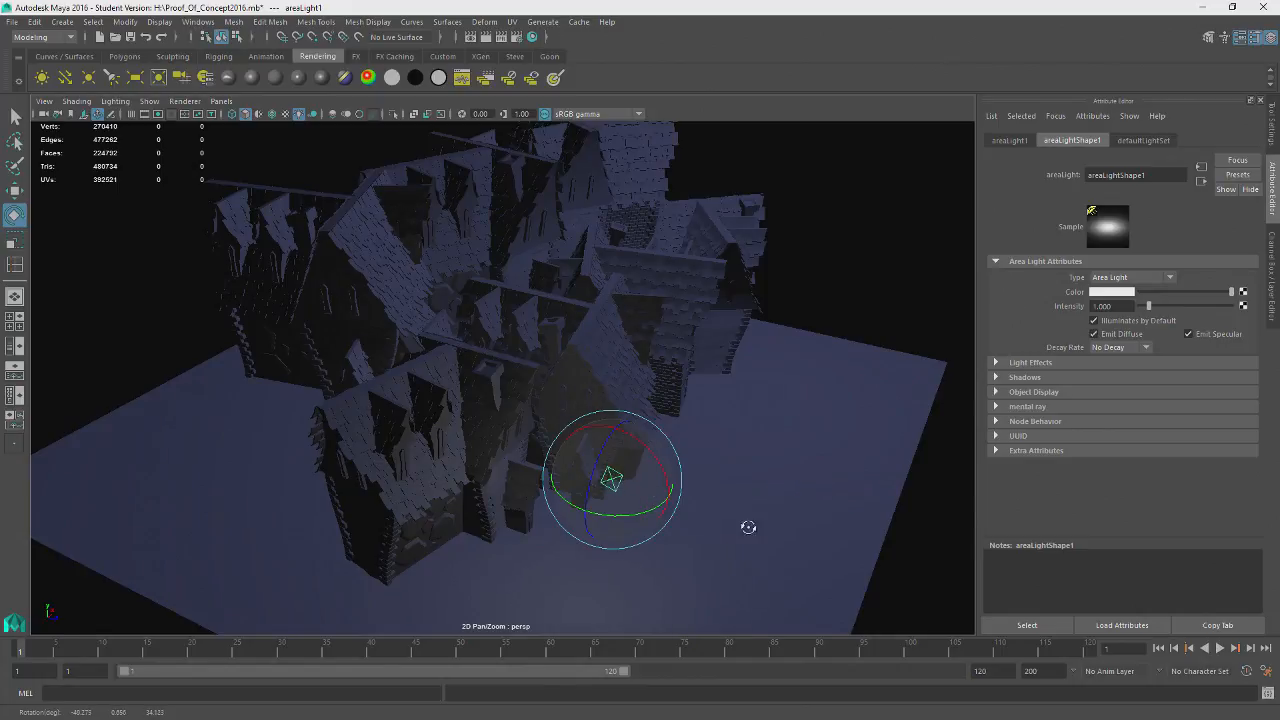
alt+drag(748, 527, 674, 514)
key(w)
alt+drag(523, 466, 460, 478)
drag(333, 434, 494, 514)
alt+right_drag(494, 514, 580, 509)
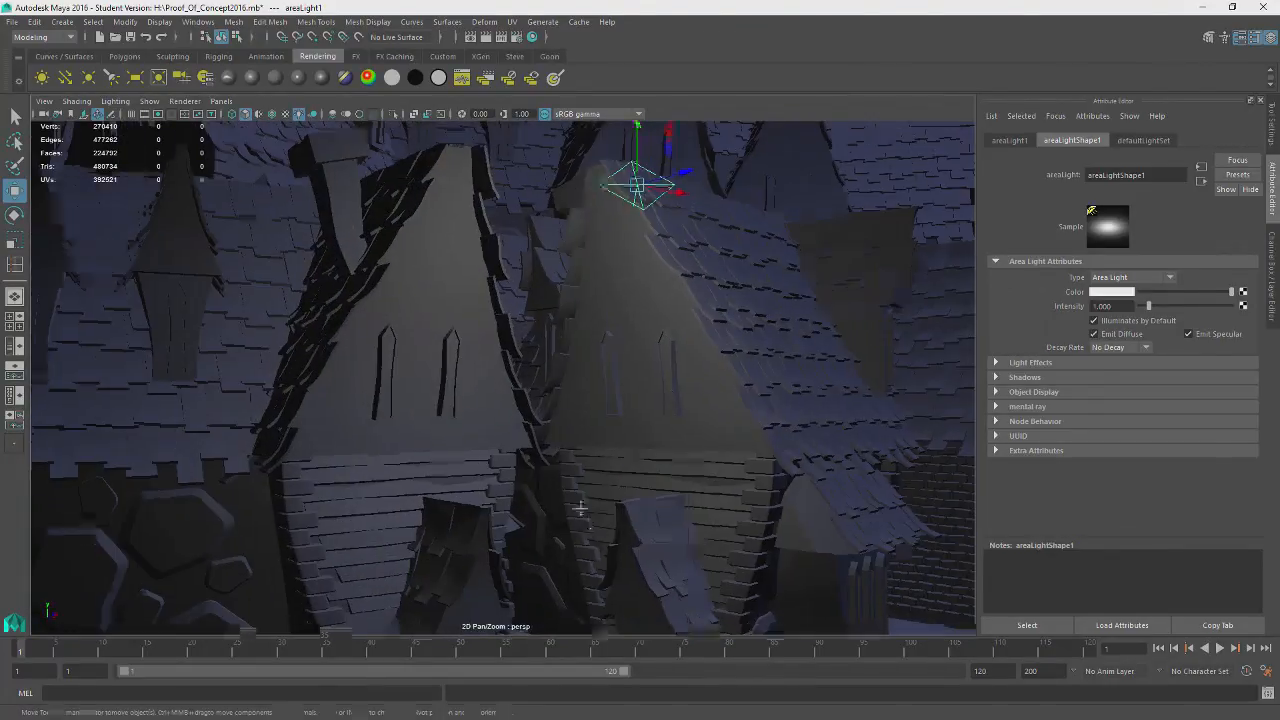
- Position the area light at roof height between the two front gables and pull it forward from the facades
alt+middle_drag(580, 509, 558, 401)
alt+drag(558, 401, 549, 534)
drag(533, 584, 490, 590)
drag(436, 538, 445, 402)
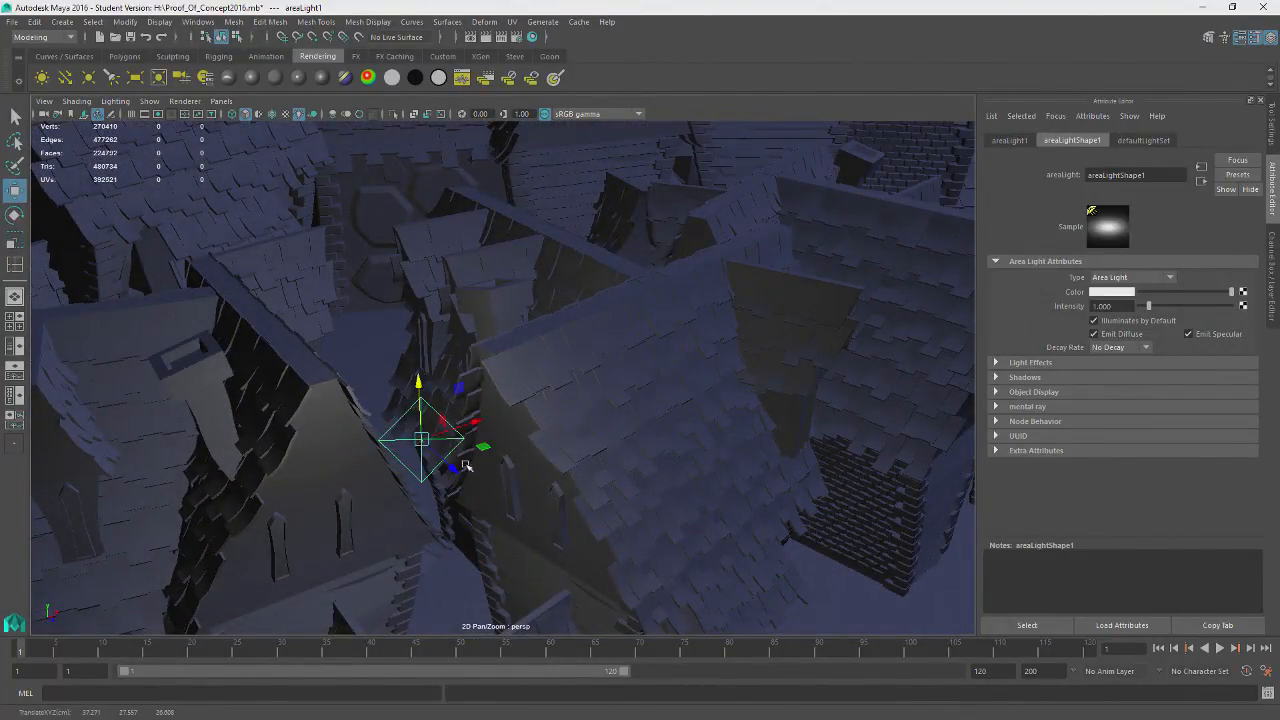
drag(484, 449, 505, 602)
- Create a second point light and move it across the ground to the doorways of the front houses
alt+drag(505, 602, 690, 354)
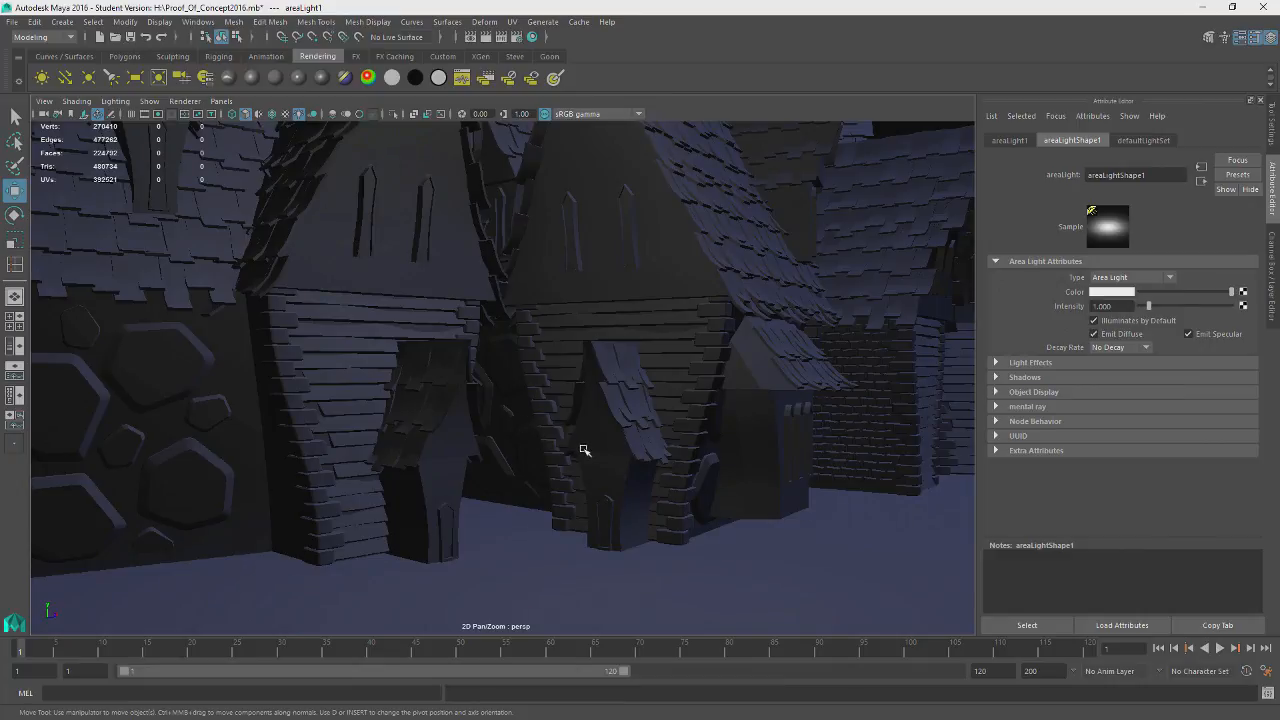
scroll(653, 453, down, 4)
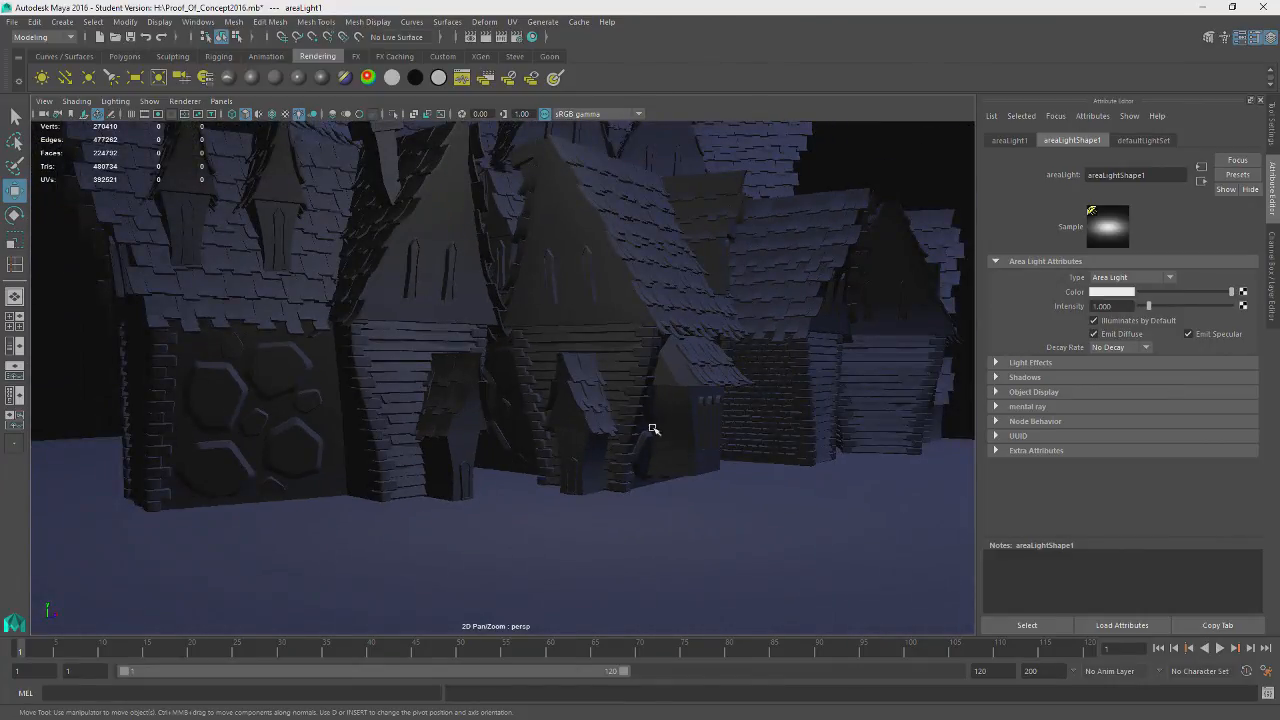
alt+drag(653, 429, 690, 371)
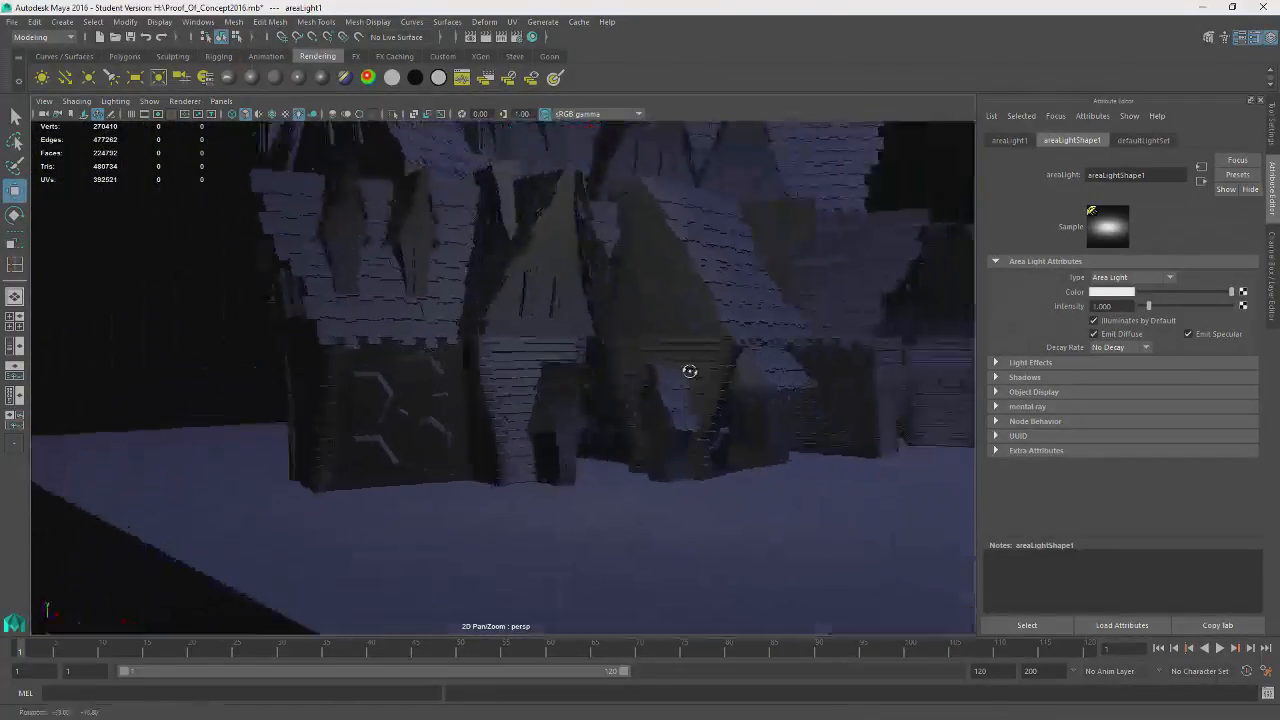
scroll(621, 431, up, 4)
alt+middle_drag(621, 431, 531, 403)
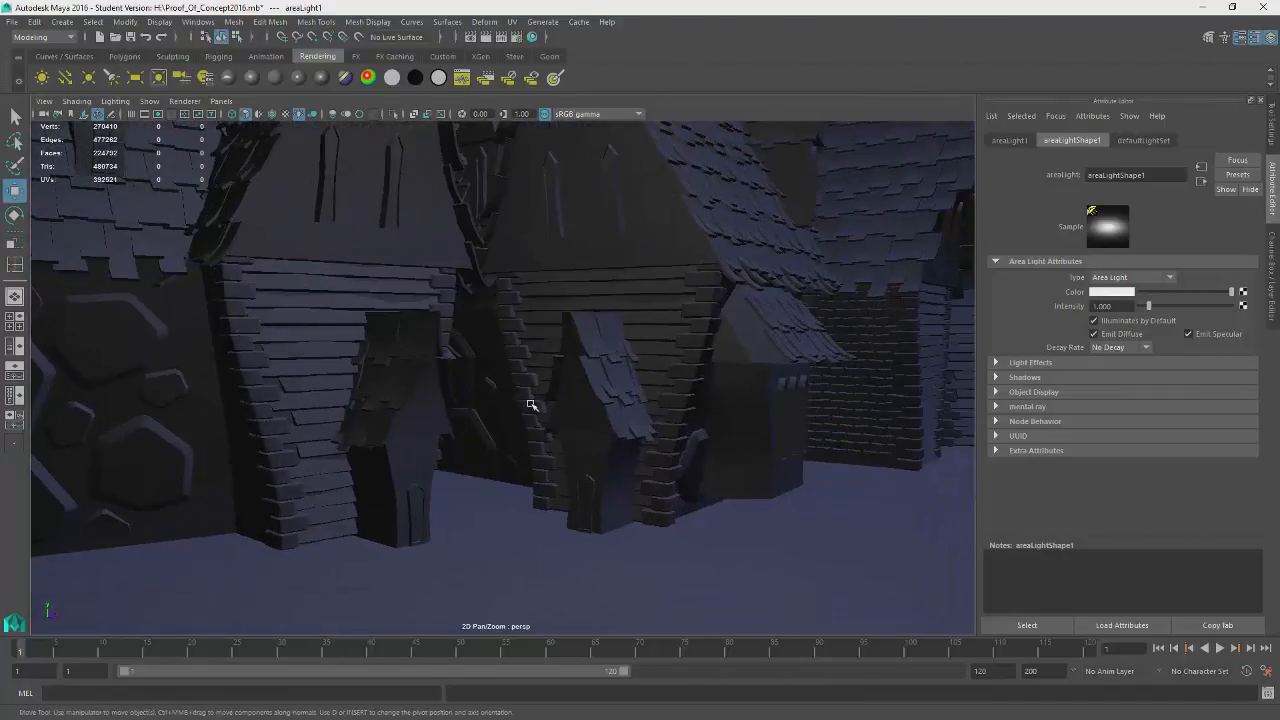
click(89, 80)
scroll(728, 462, down, 6)
alt+drag(580, 469, 530, 515)
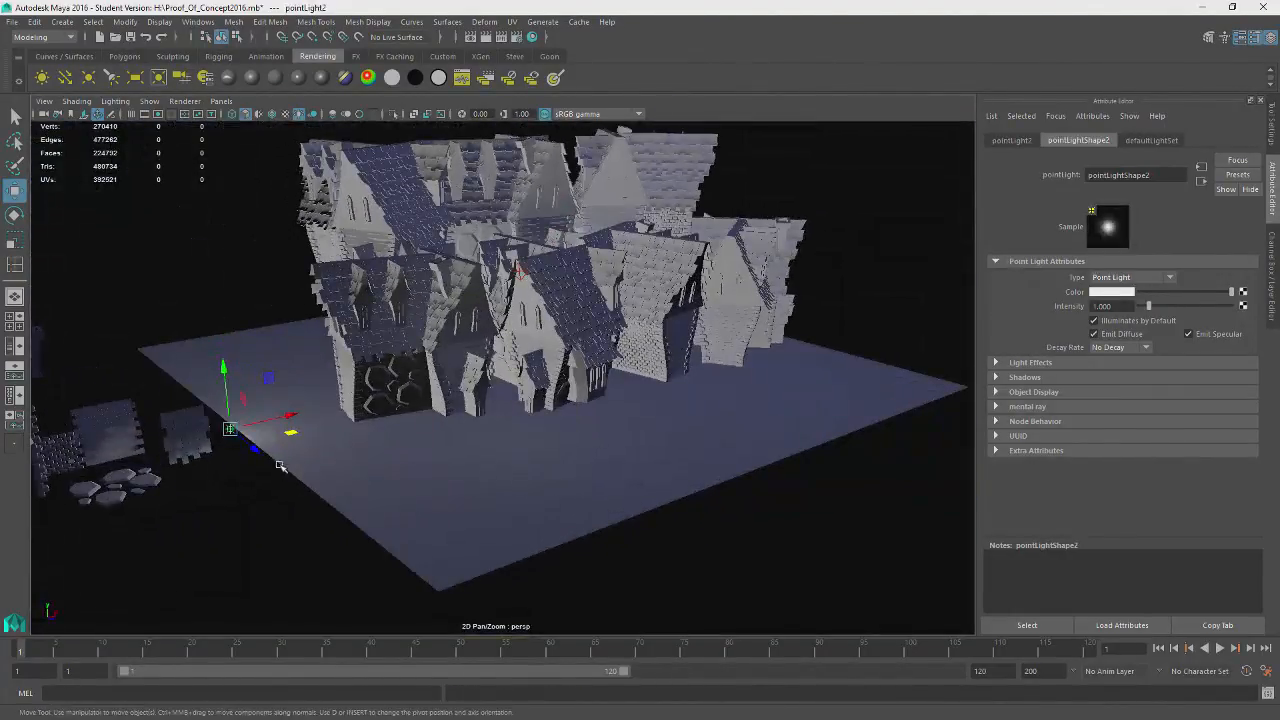
drag(289, 432, 518, 441)
- Raise the new point light off the ground and adjust its place between the two front porches
key(f)
scroll(512, 466, down, 5)
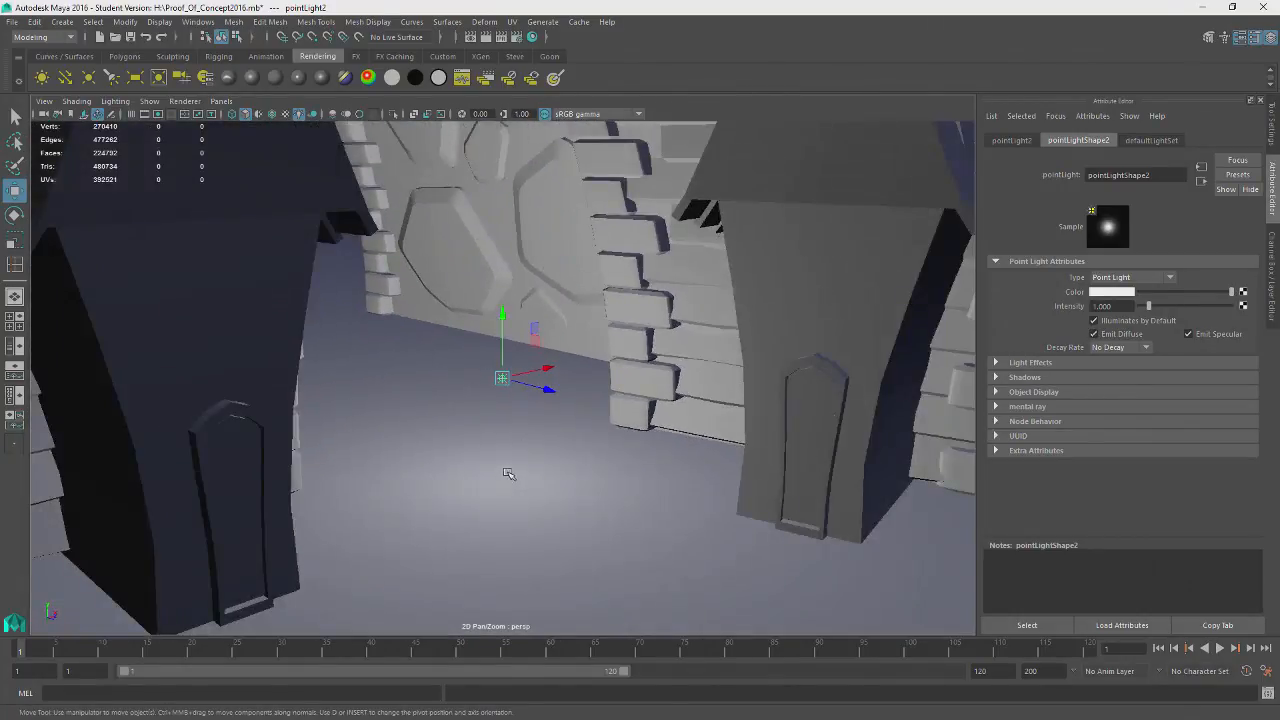
scroll(512, 456, down, 6)
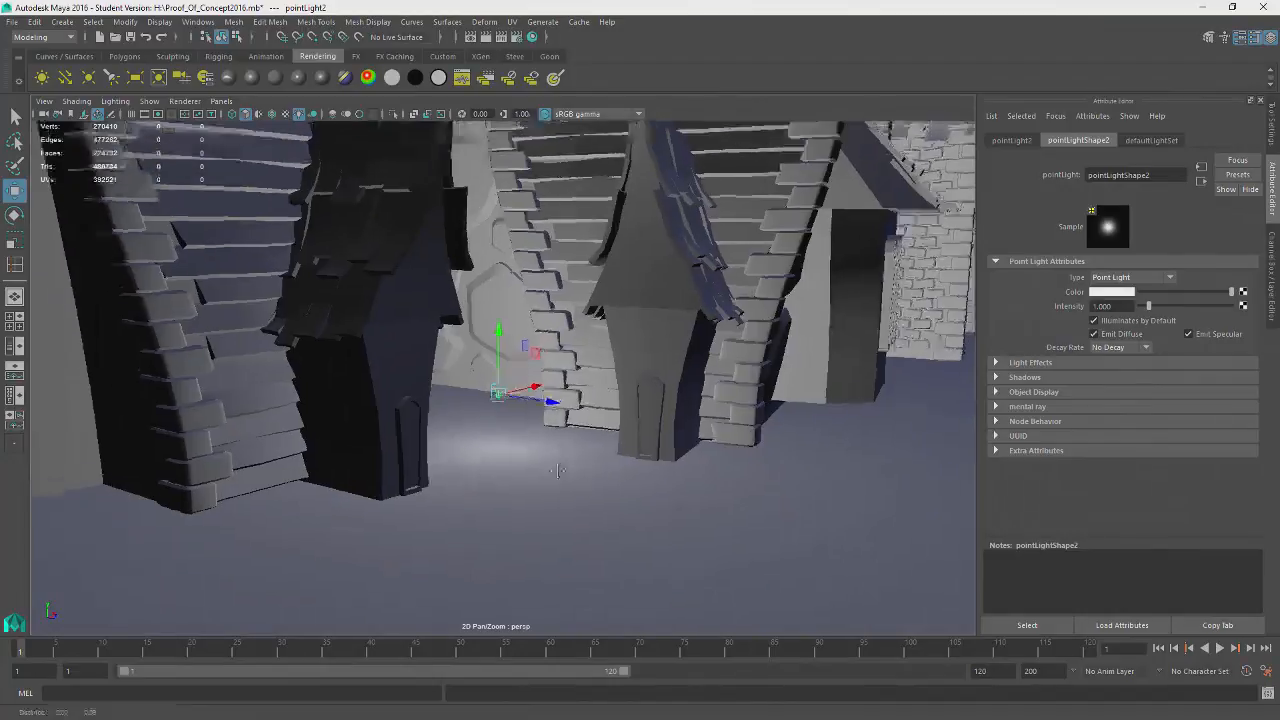
alt+drag(543, 502, 676, 395)
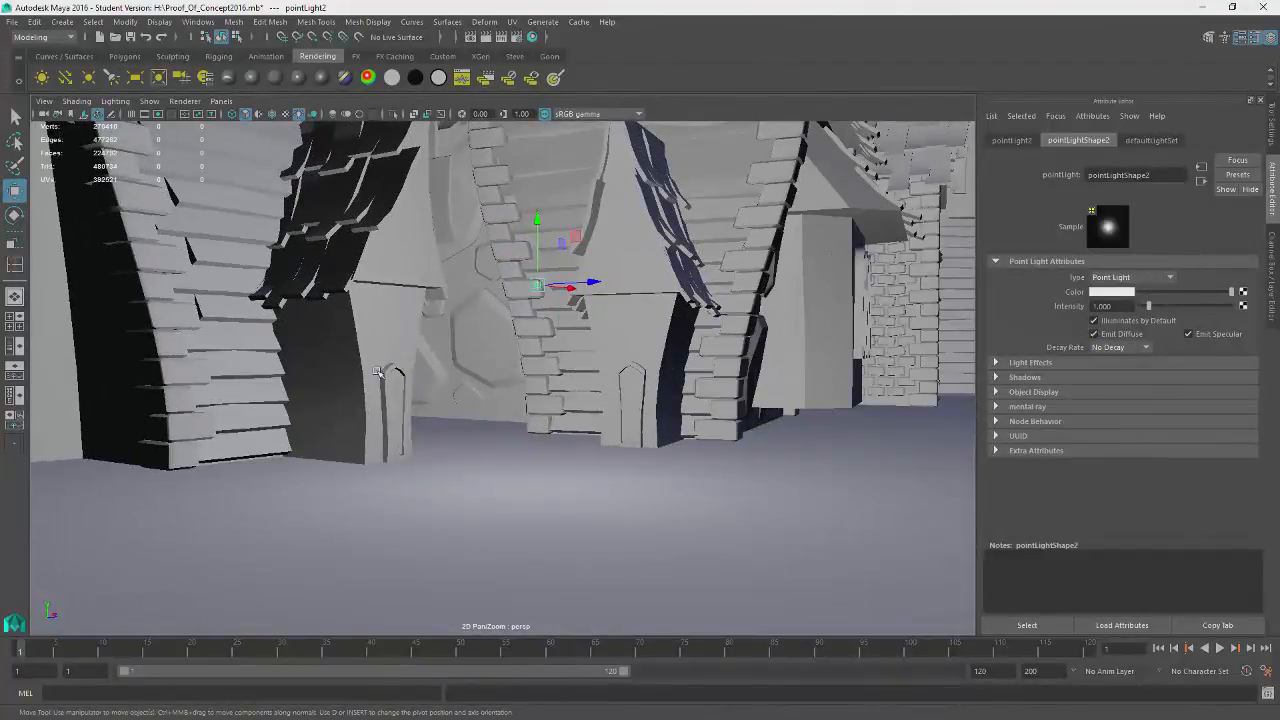
alt+drag(547, 468, 626, 383)
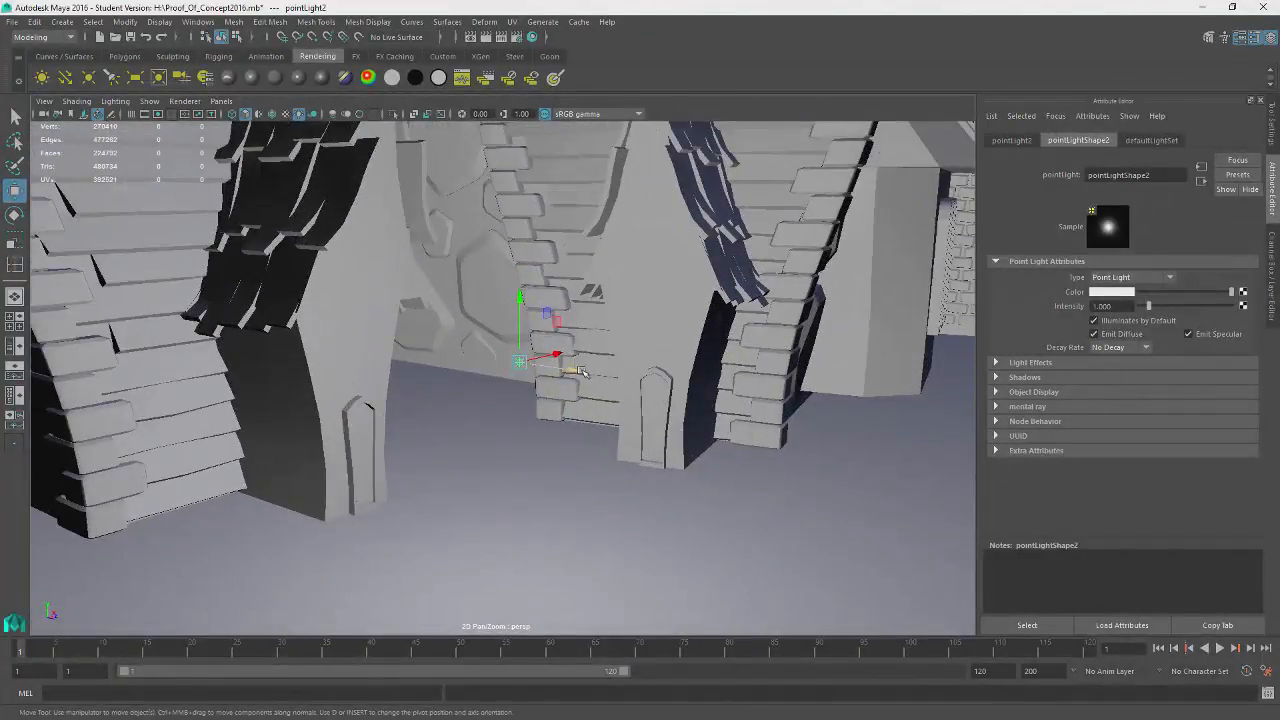
- Set the new point light's intensity to 10 and its decay rate to Quadratic
click(1147, 347)
click(1119, 405)
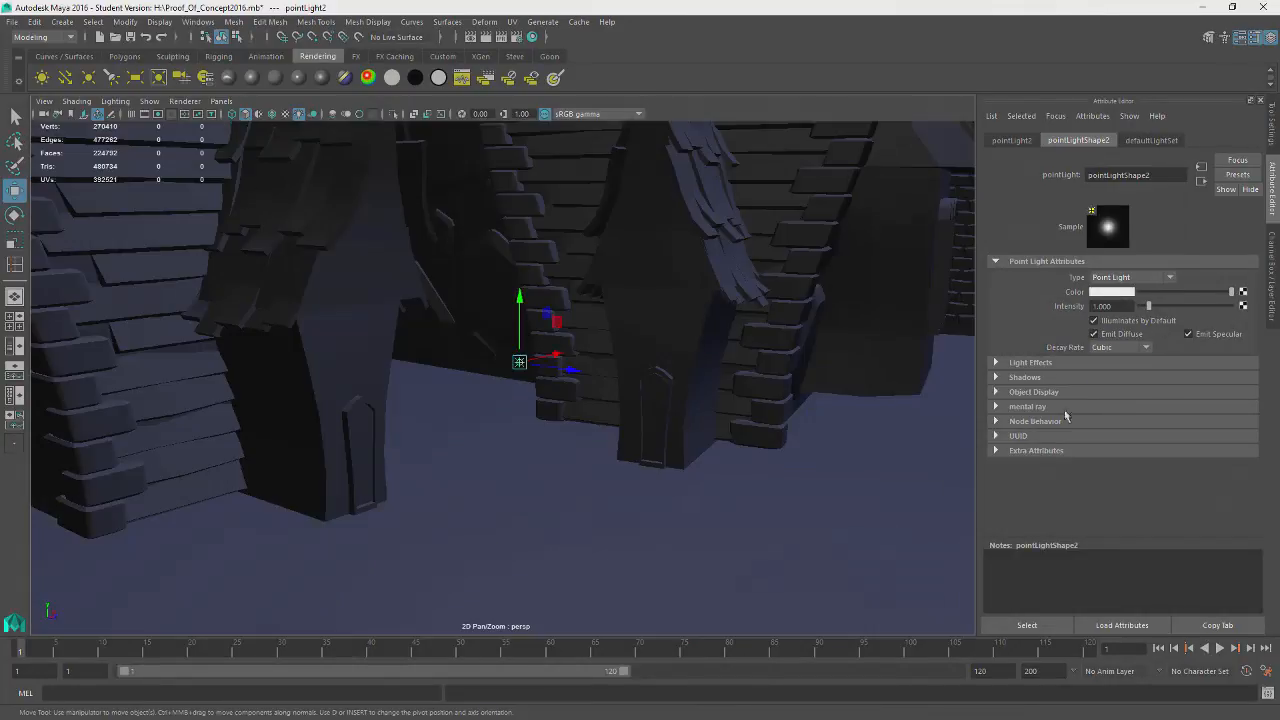
drag(1155, 306, 1277, 309)
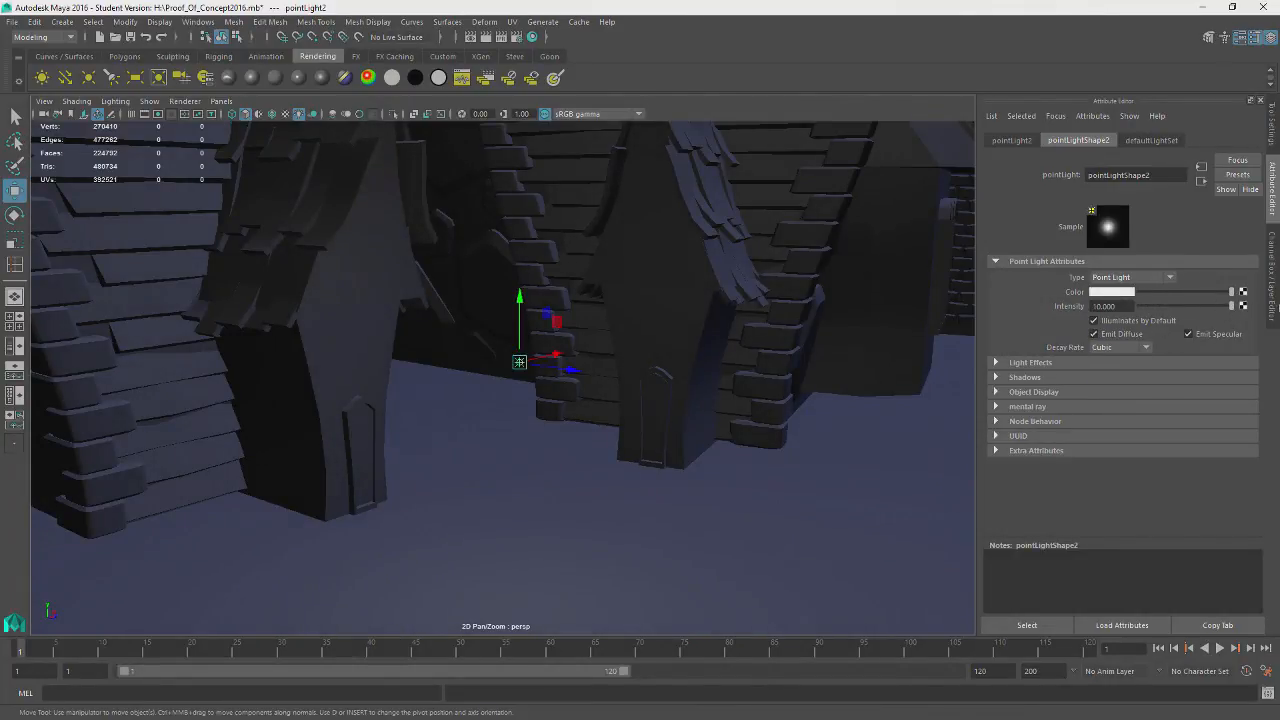
click(1147, 347)
click(1119, 390)
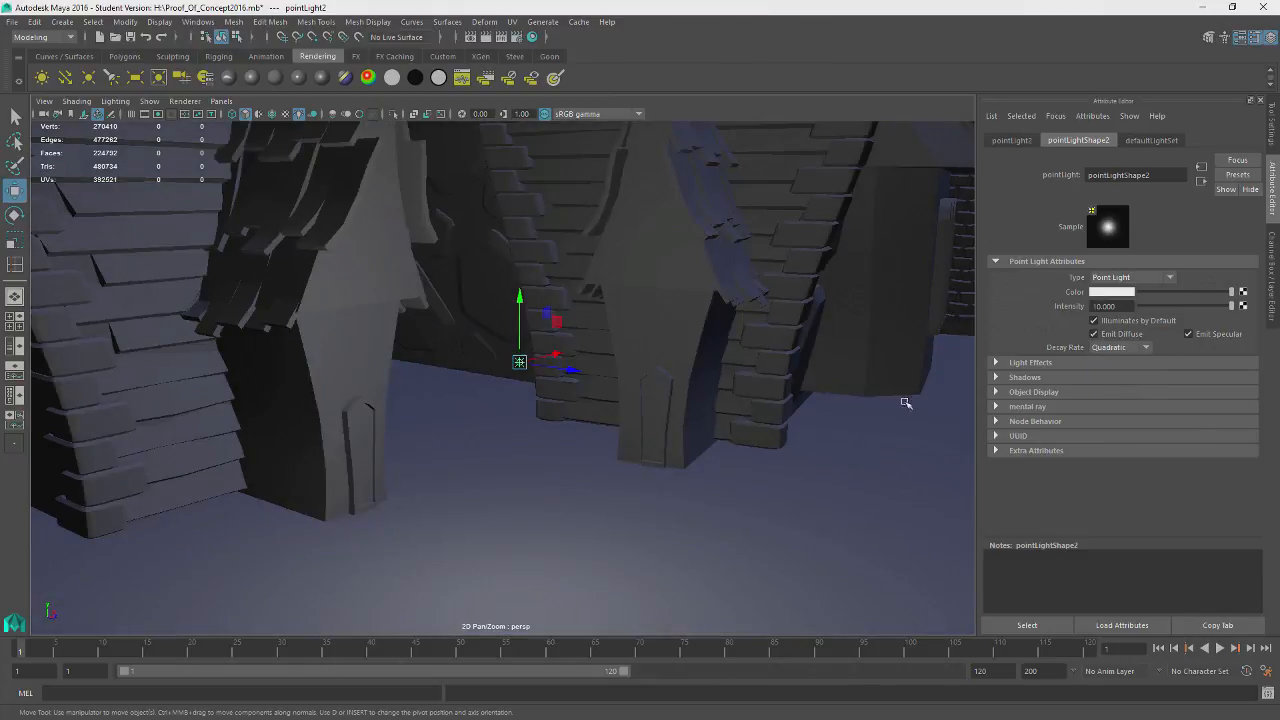
- Shift the point light to a height of about 3.2 in front of the gap between the two porches
drag(558, 327, 621, 308)
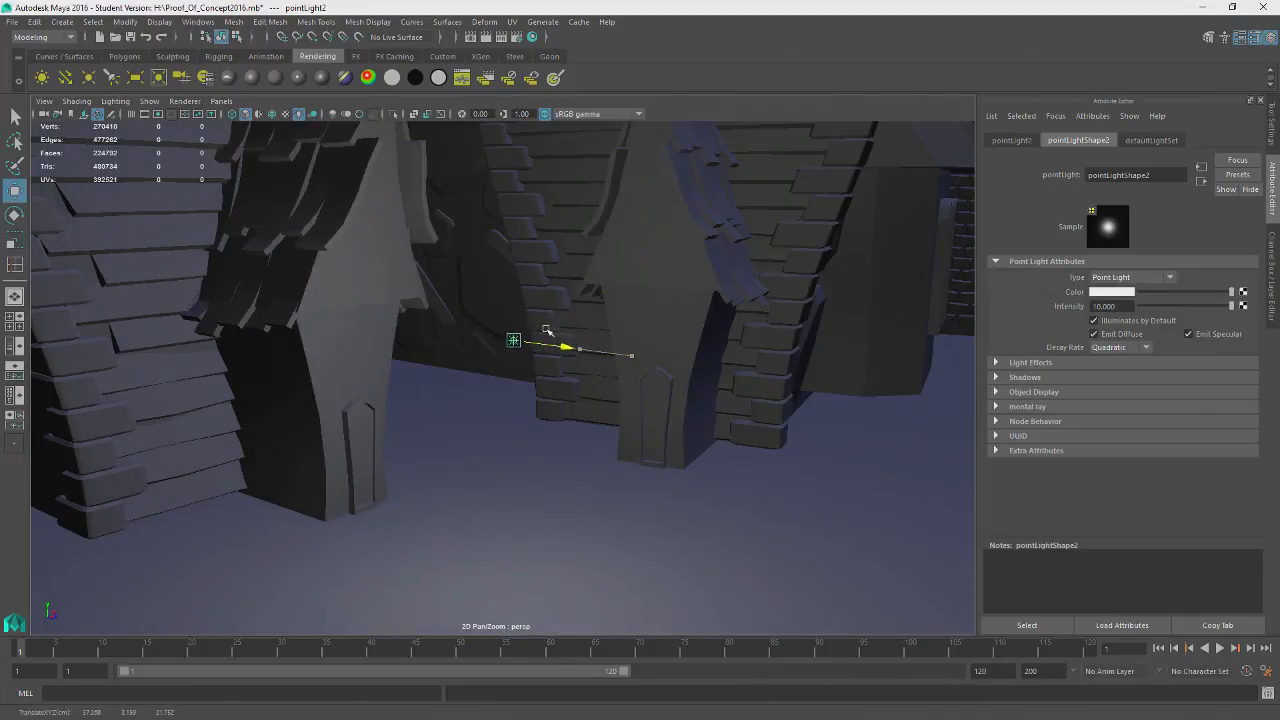
drag(523, 329, 602, 314)
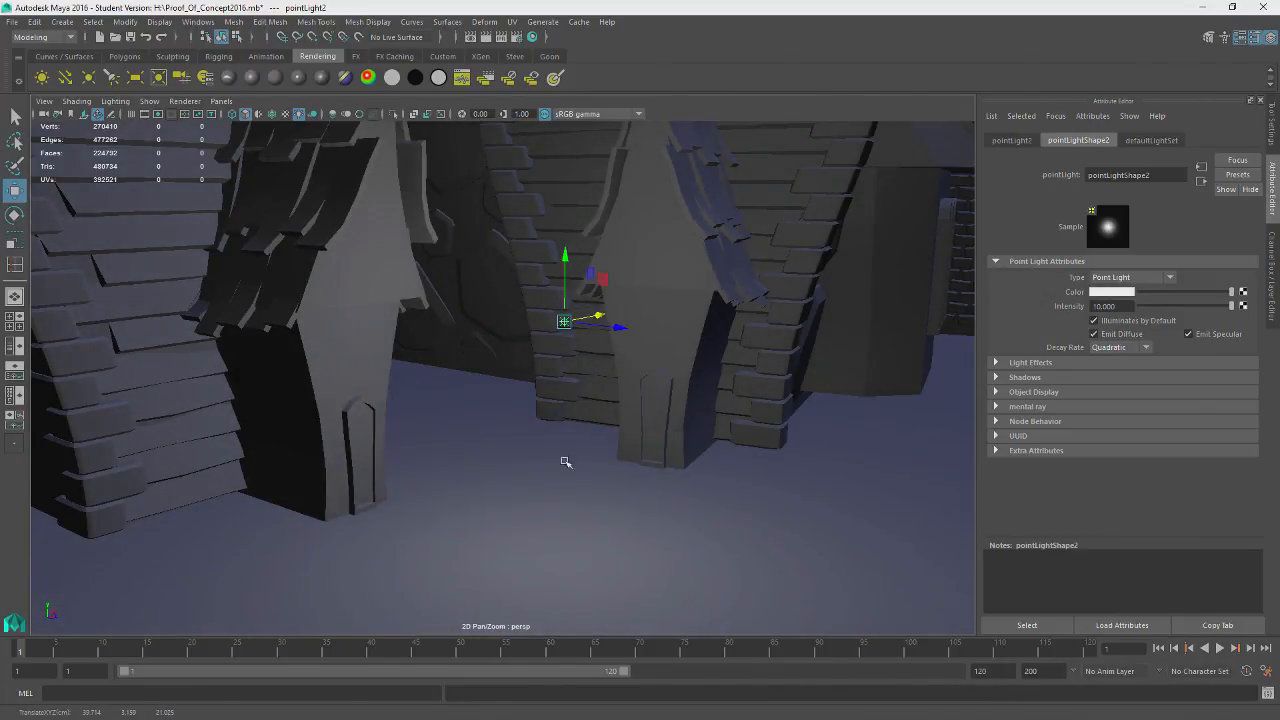
alt+drag(616, 514, 608, 454)
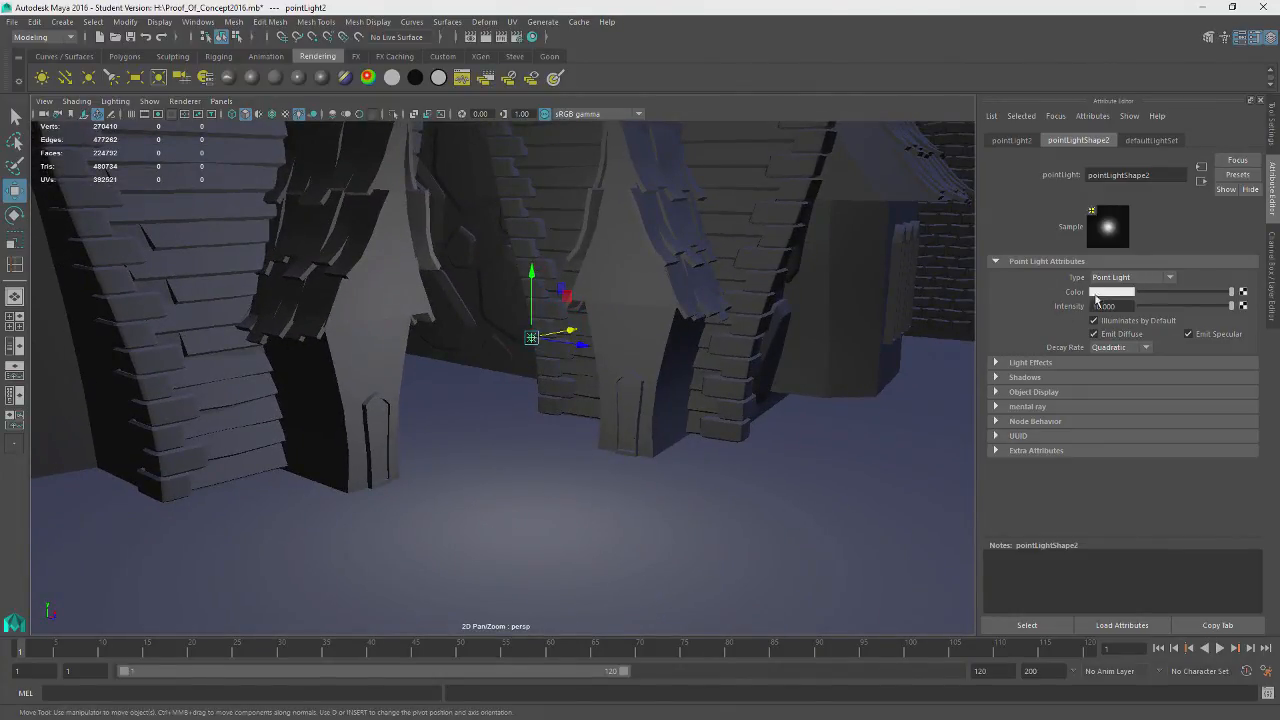
- Change the new point light's color to a muted yellow and clear the selection
click(1106, 292)
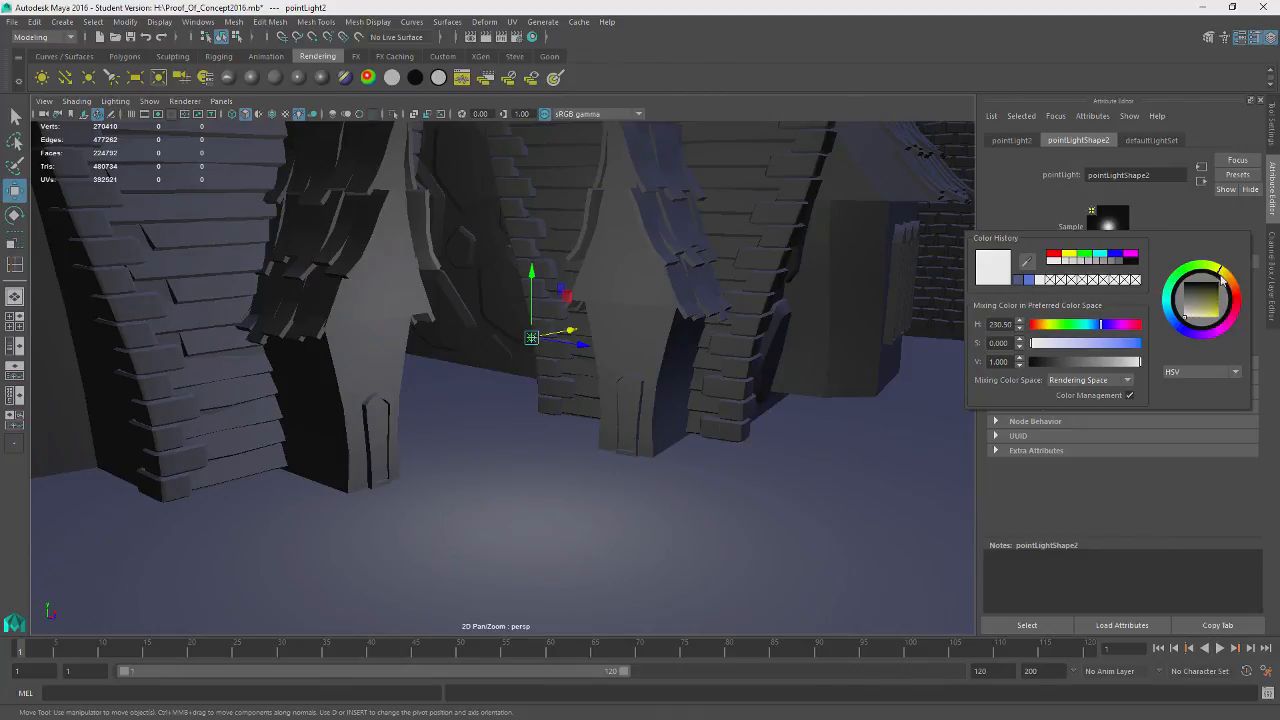
mouse_move(1206, 298)
mouse_down()
mouse_move(1214, 311)
mouse_move(1199, 302)
mouse_up()
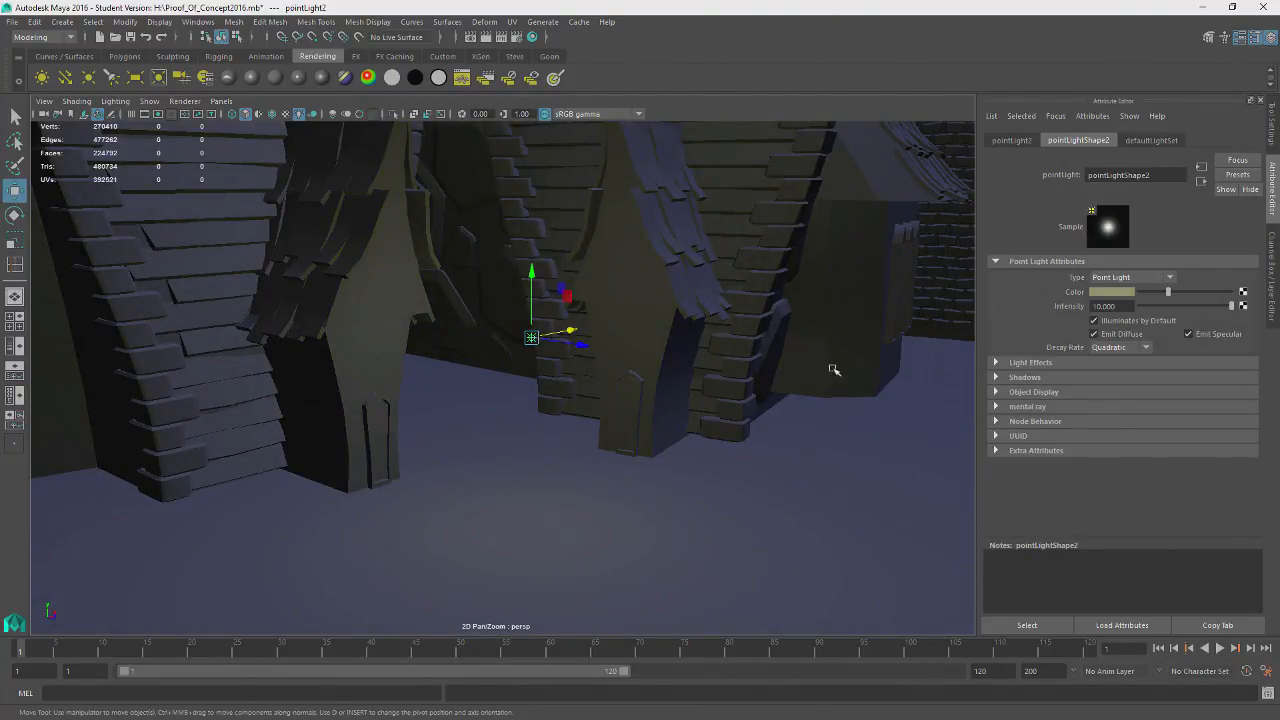
scroll(866, 359, up, 1)
click(555, 443)
scroll(610, 450, down, 5)
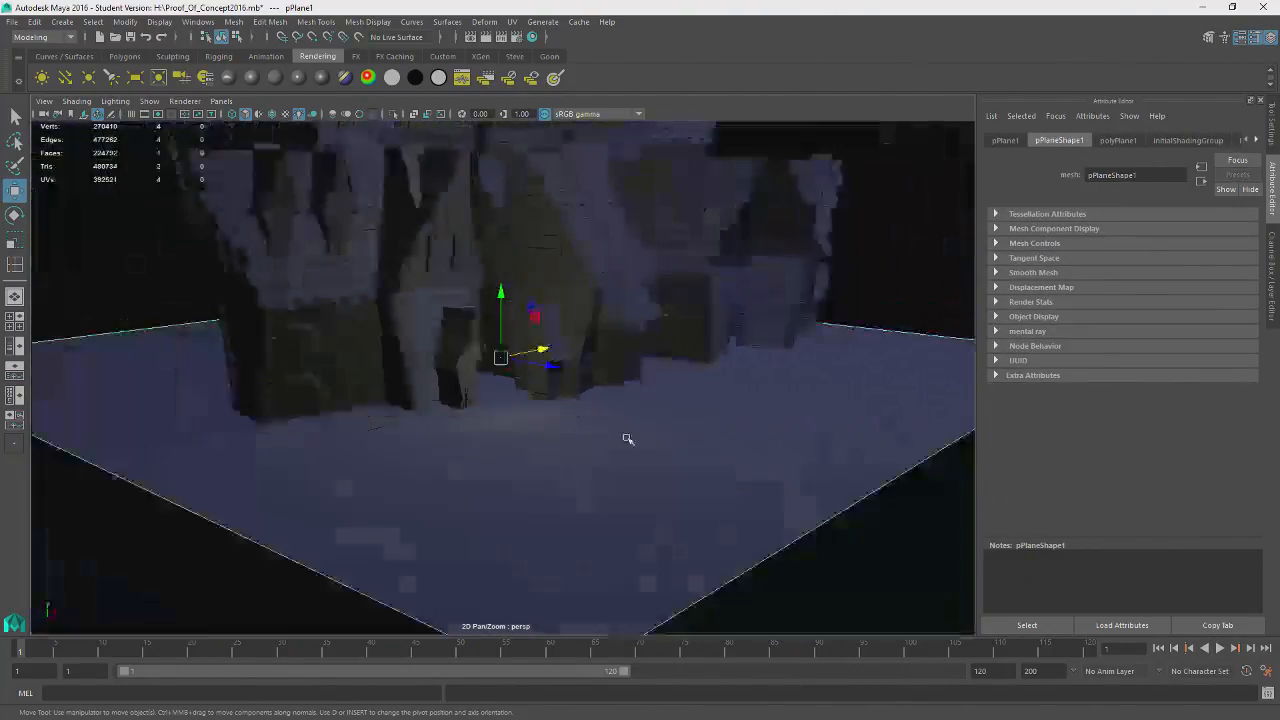
click(862, 252)
- Examine the lit village from several sides with the light icons temporarily hidden in the viewport
alt+drag(800, 351, 399, 519)
right_drag(350, 234, 404, 233)
click(151, 103)
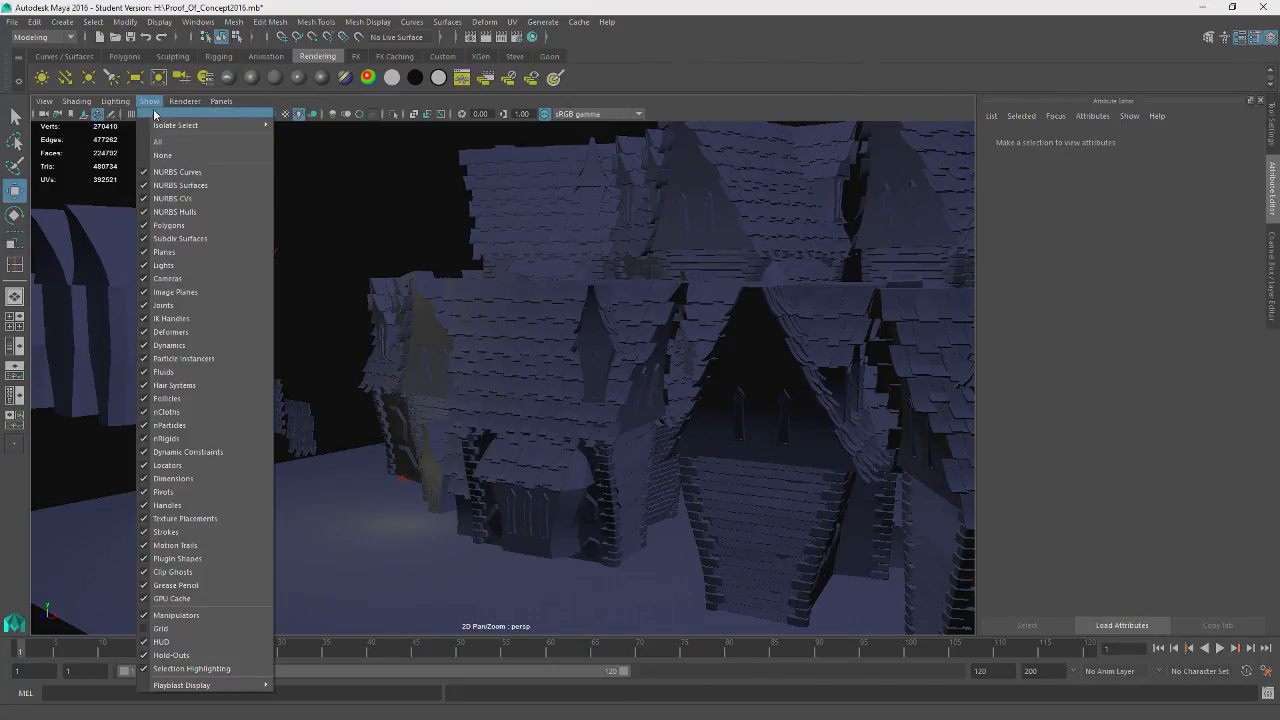
click(148, 266)
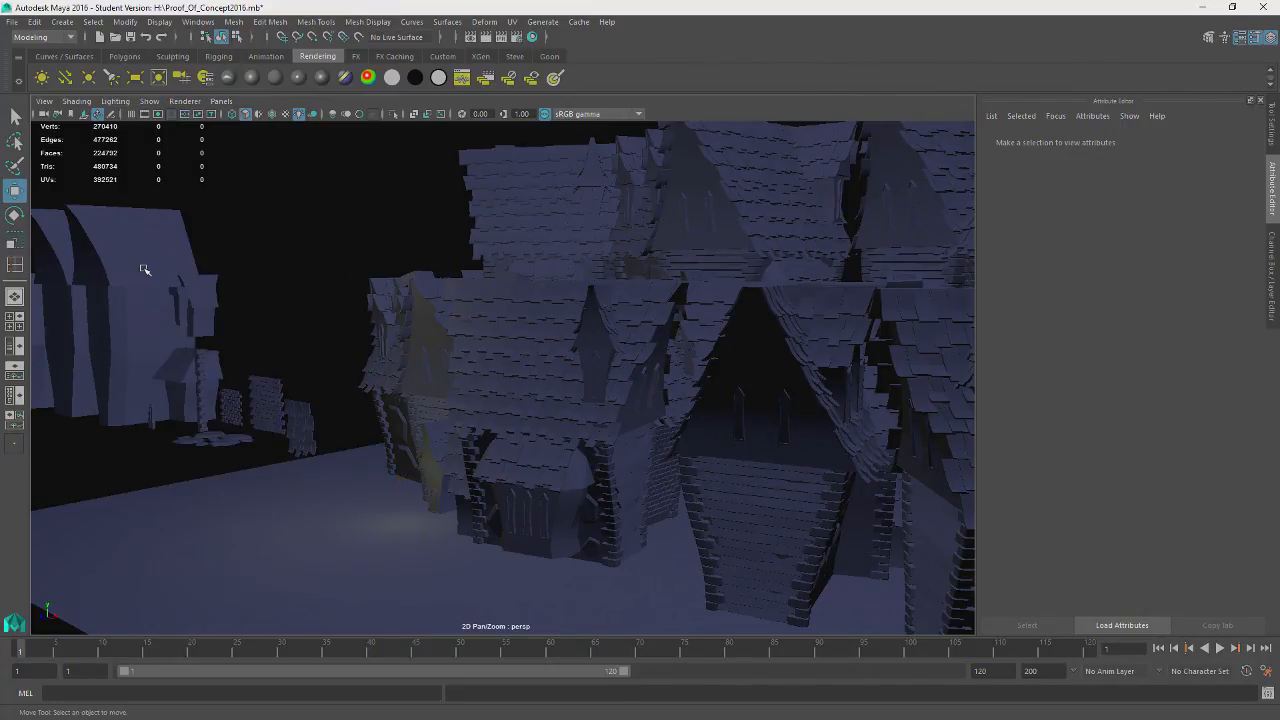
alt+drag(275, 300, 657, 361)
alt+drag(517, 478, 562, 511)
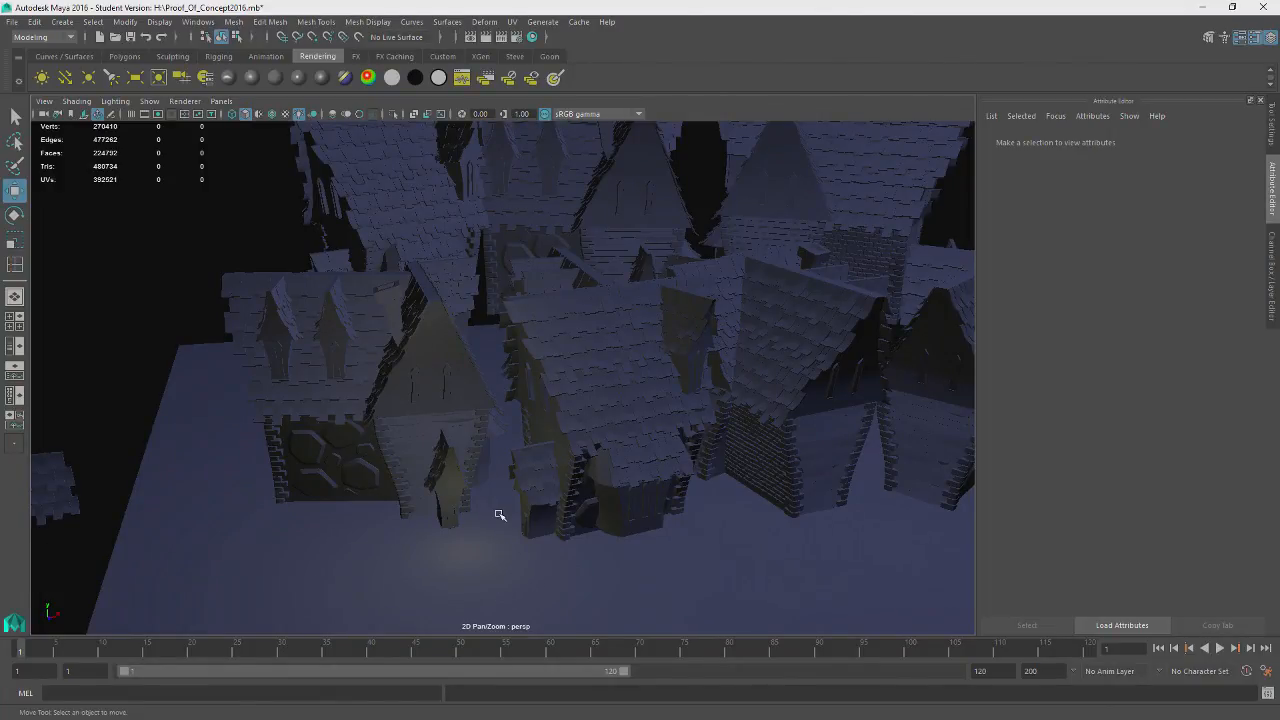
alt+drag(500, 515, 563, 471)
scroll(569, 455, down, 5)
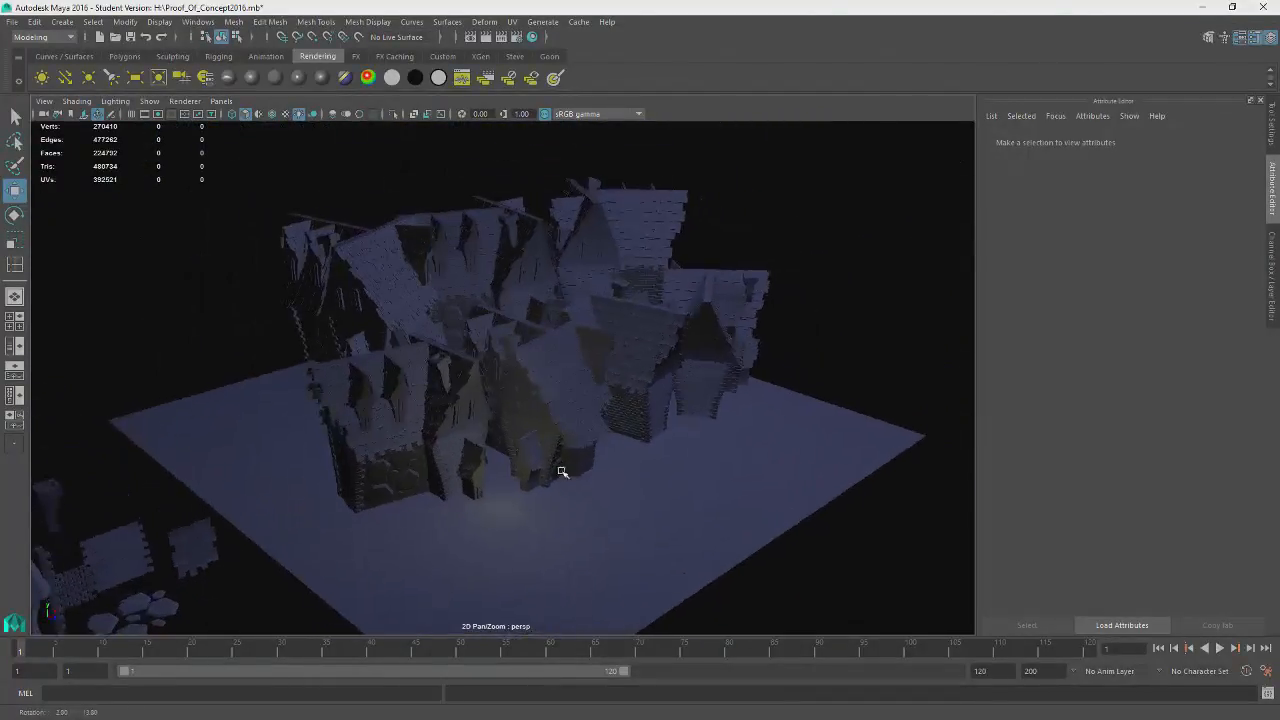
click(160, 118)
click(148, 268)
alt+drag(252, 331, 536, 445)
- Delete the ground plane and all the village houses except the front left house and the one behind it
click(622, 462)
click(547, 277)
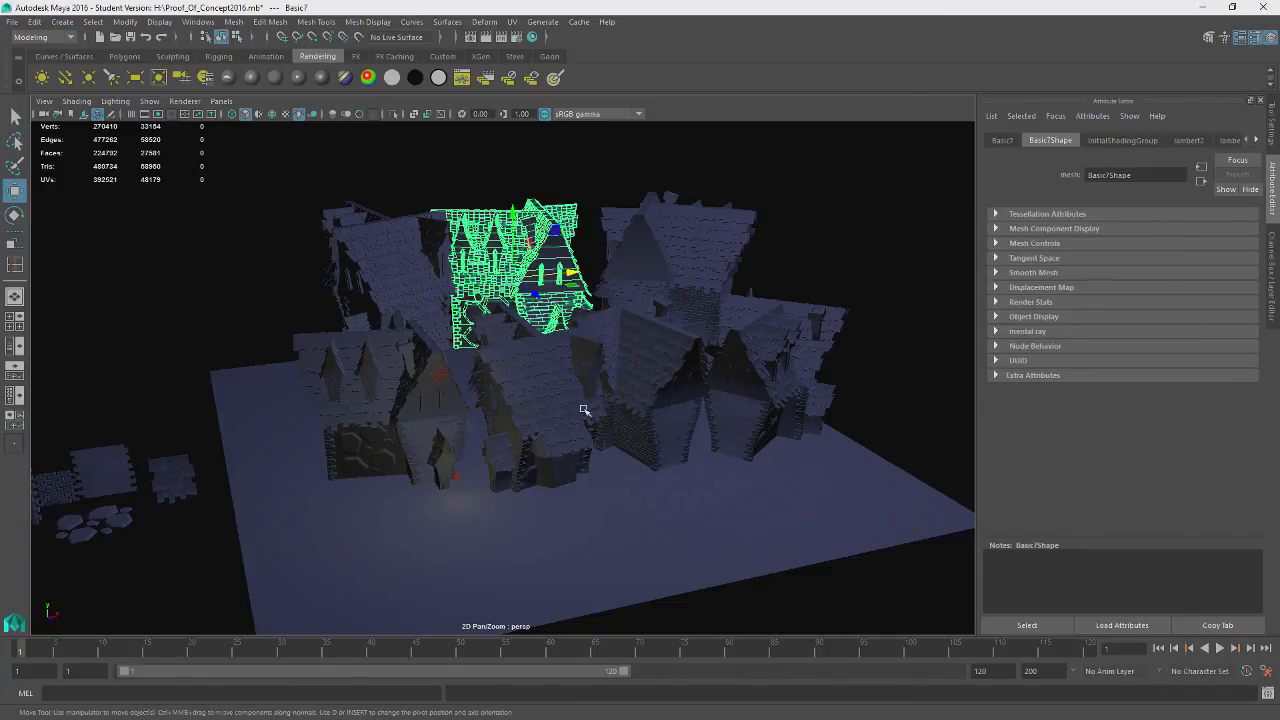
alt+drag(585, 410, 737, 343)
click(401, 425)
drag(805, 258, 619, 632)
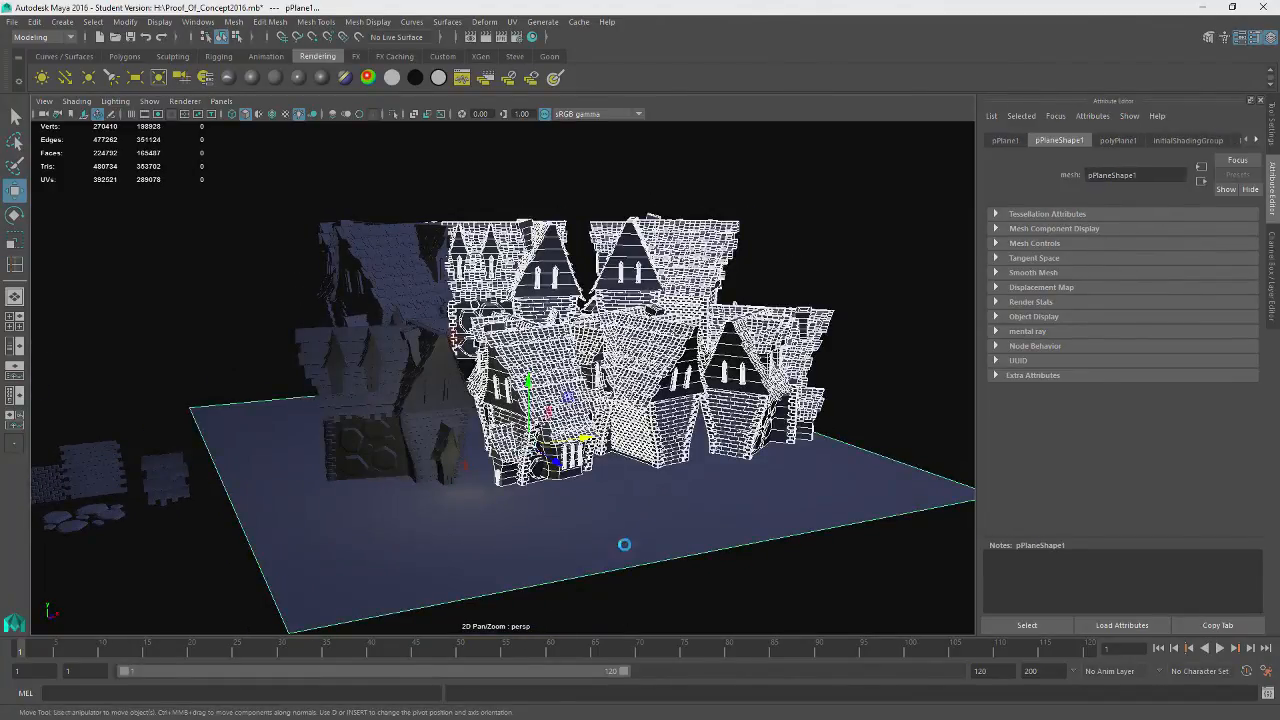
key(Delete)
- Delete the remaining back house and the yellow point light, keeping only the front left house
click(463, 343)
click(414, 281)
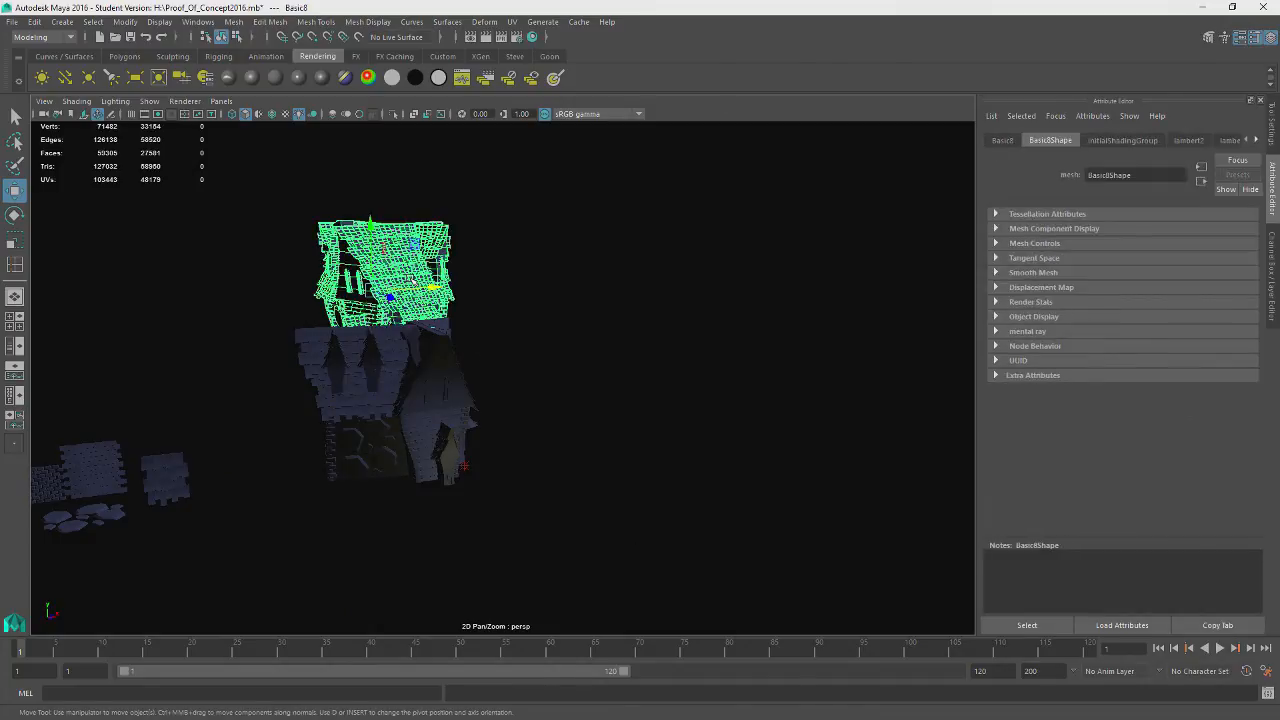
key(Delete)
click(464, 467)
key(Delete)
- Select the remaining front house and open the performance settings
click(384, 384)
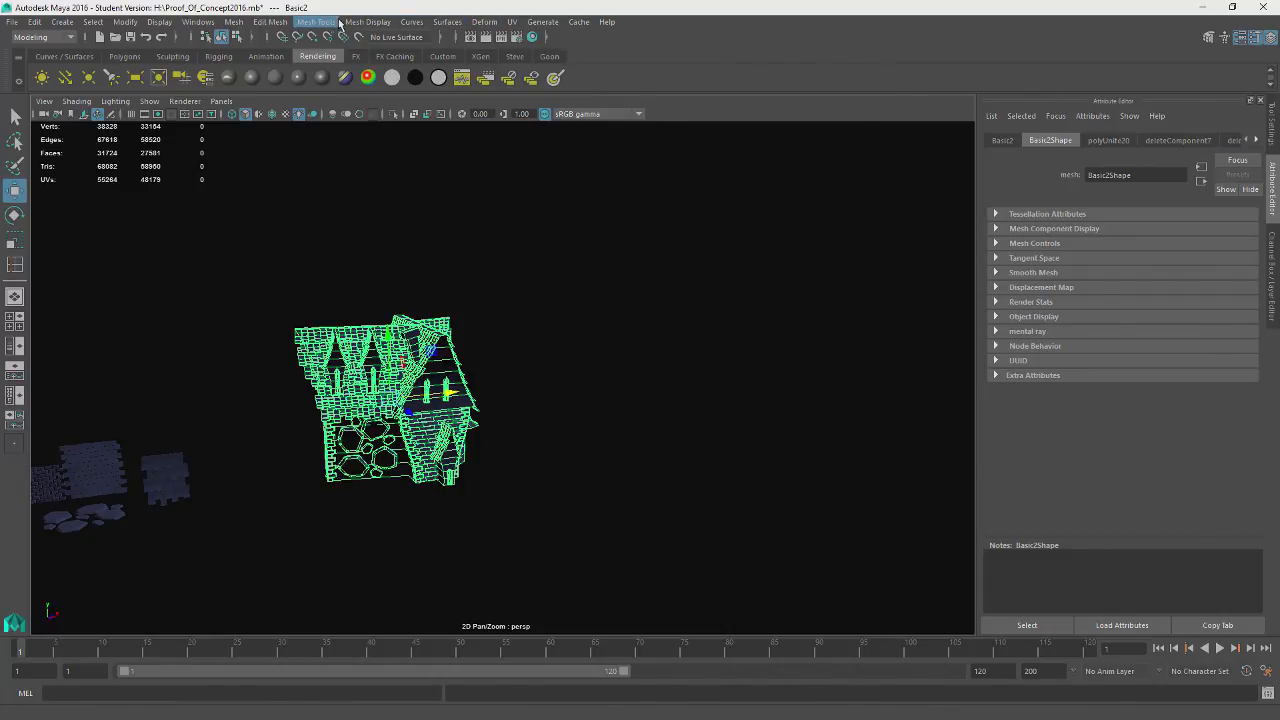
click(271, 22)
mouse_move(227, 25)
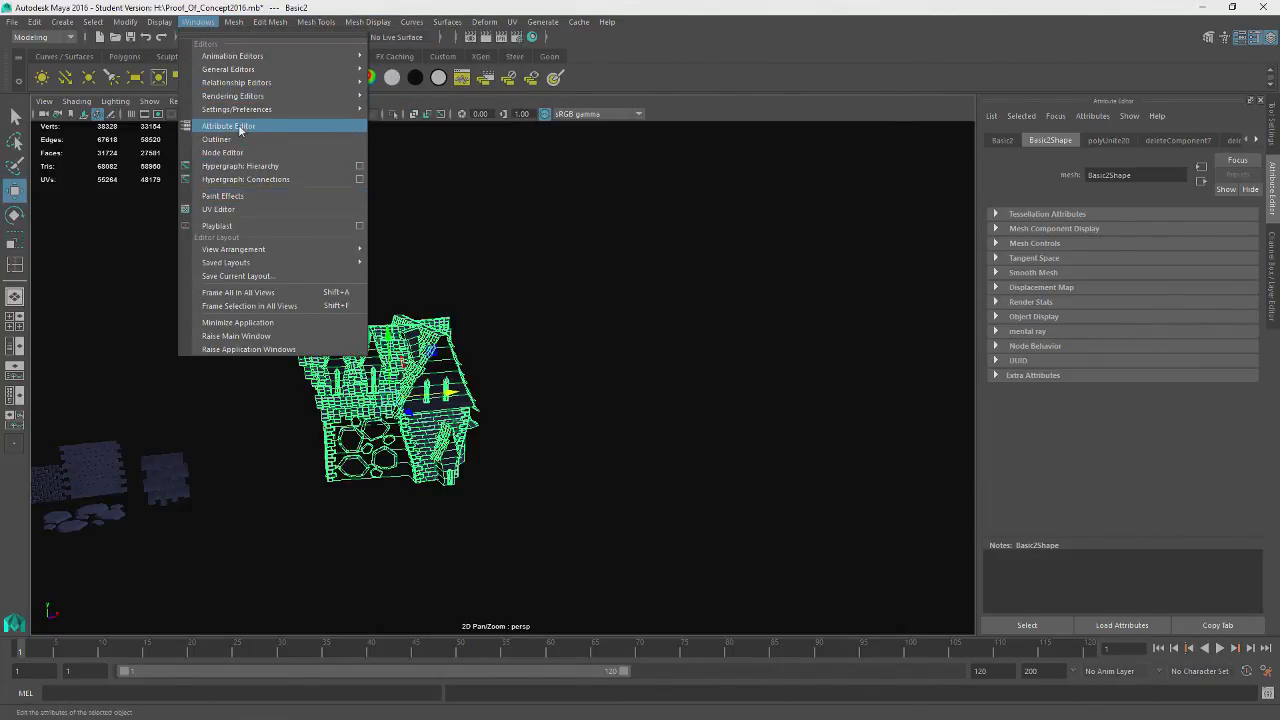
mouse_move(245, 118)
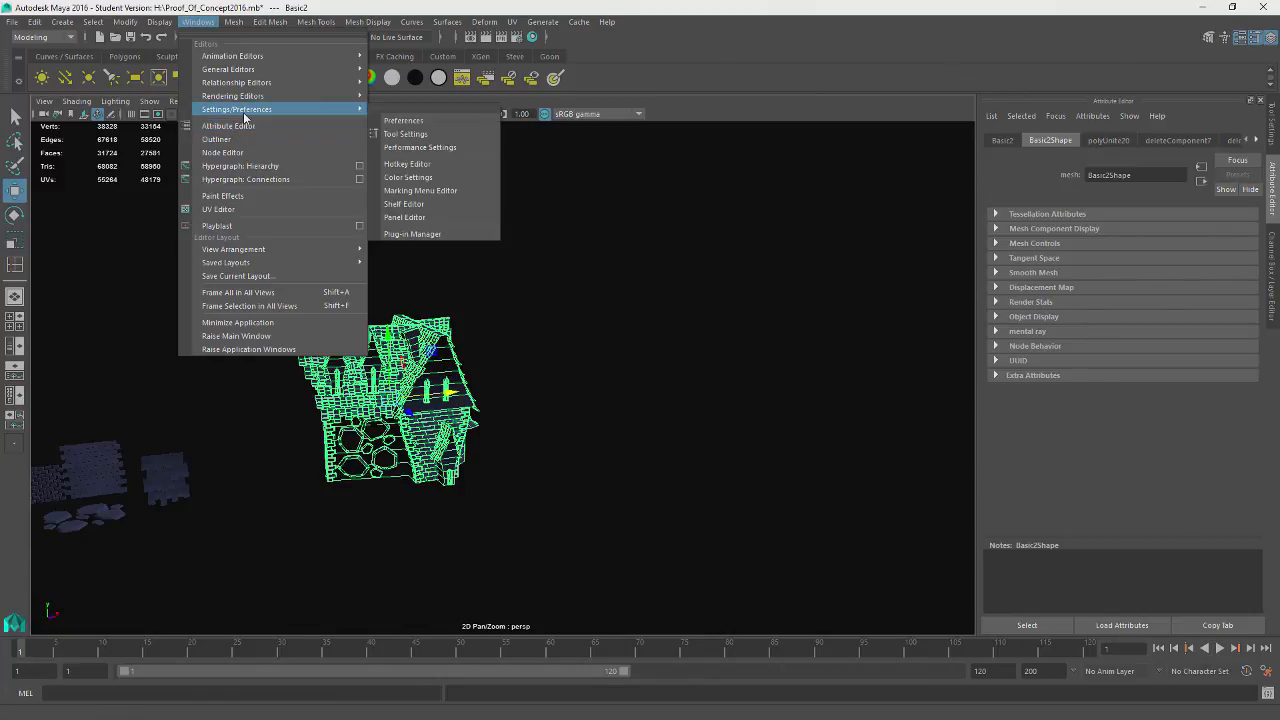
click(418, 150)
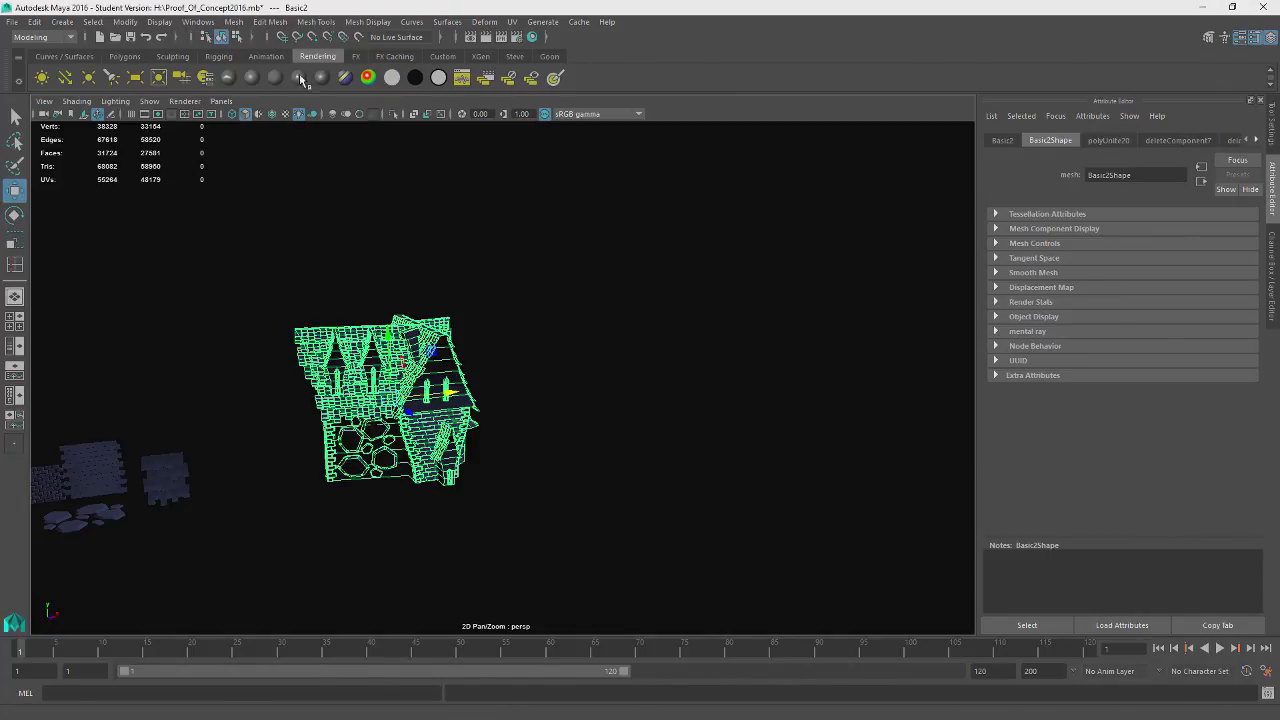
- Open the color settings, switch the viewport background from black to plain grey, and clear the house selection
click(269, 22)
click(257, 23)
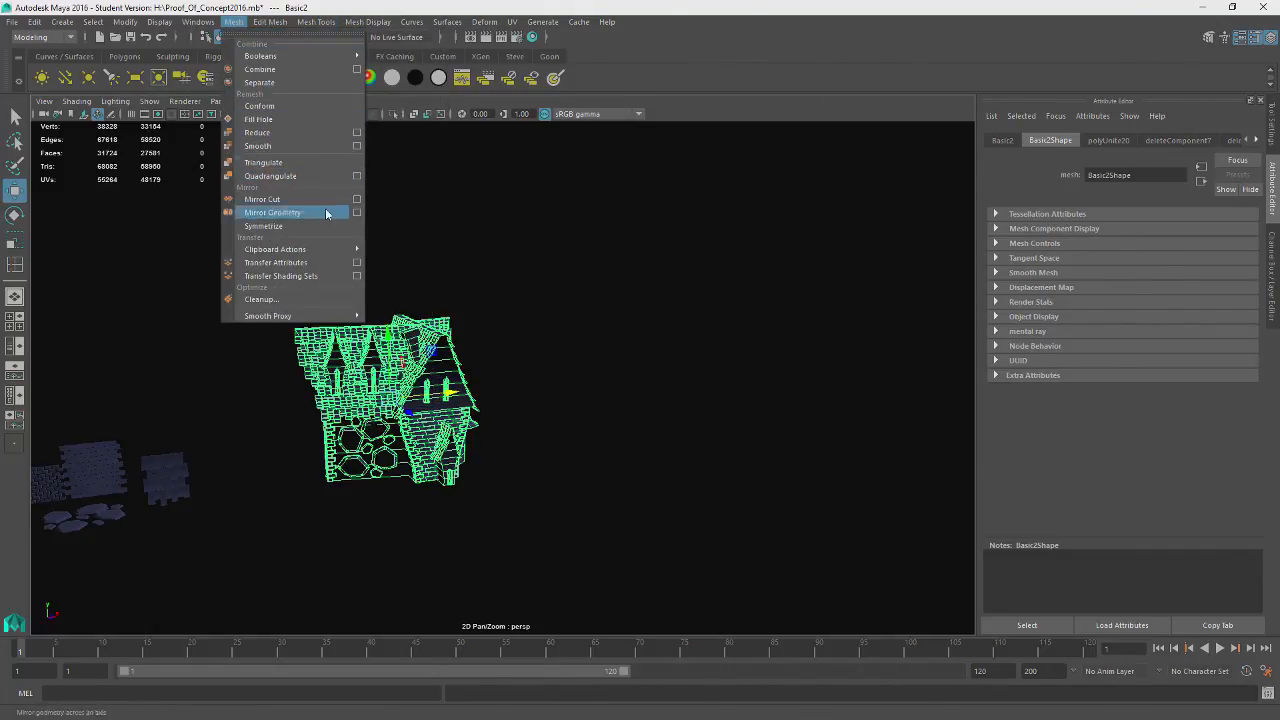
mouse_move(257, 109)
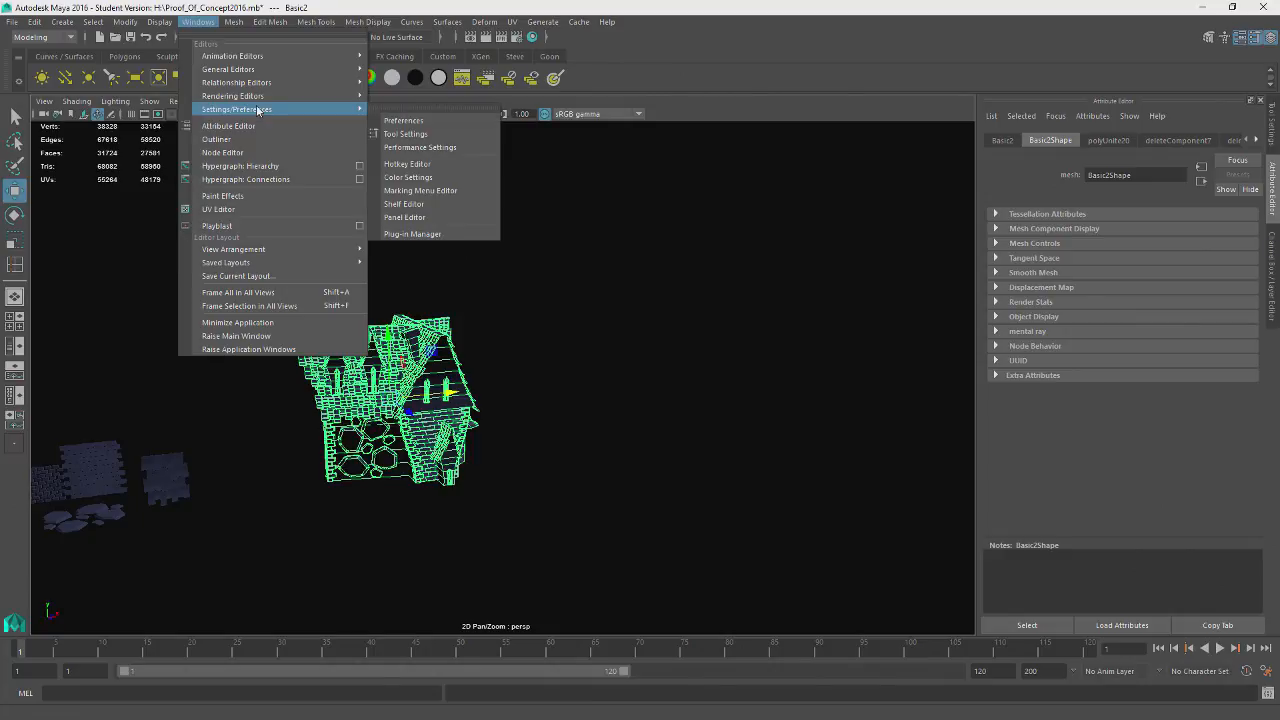
click(442, 180)
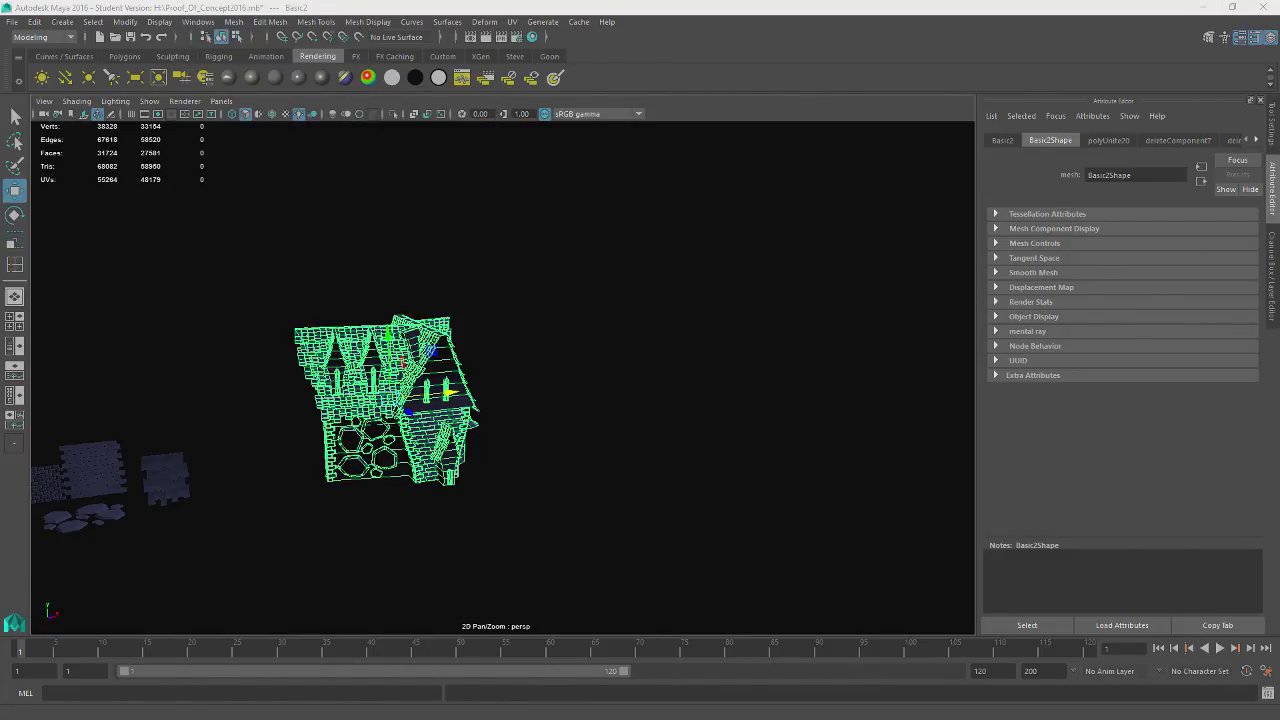
key(alt+b)
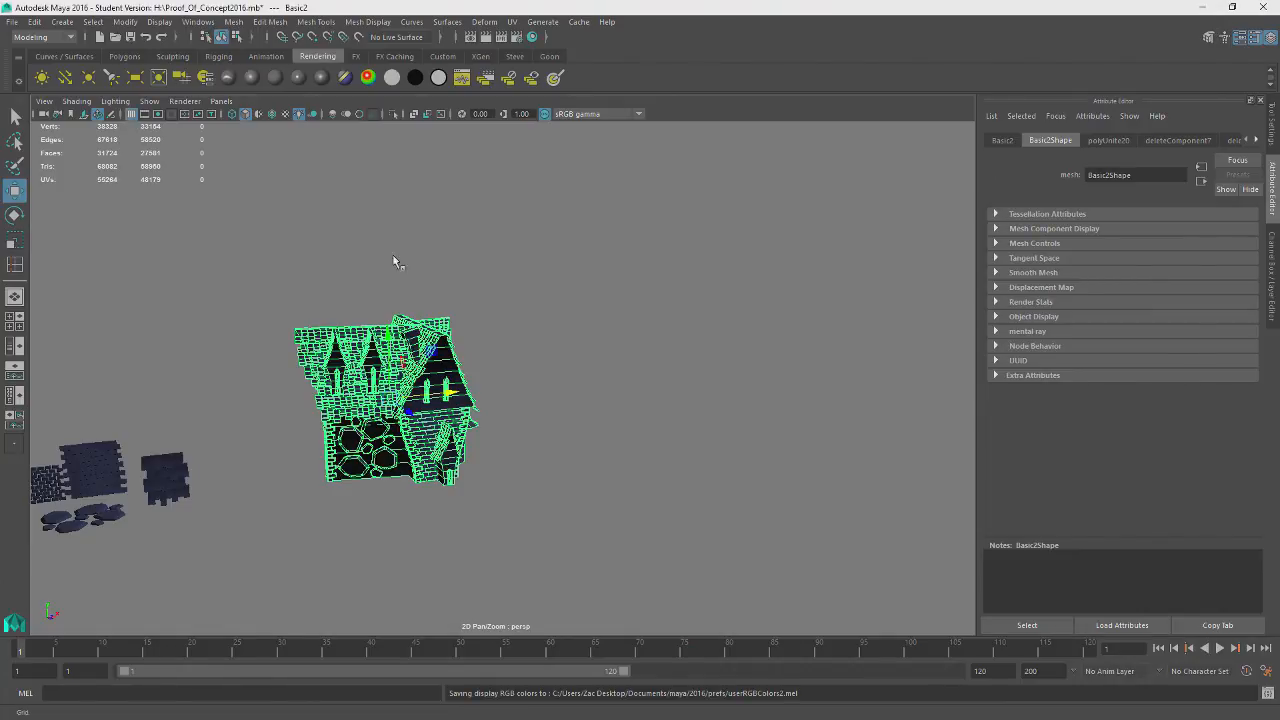
alt+drag(393, 262, 486, 369)
click(486, 369)
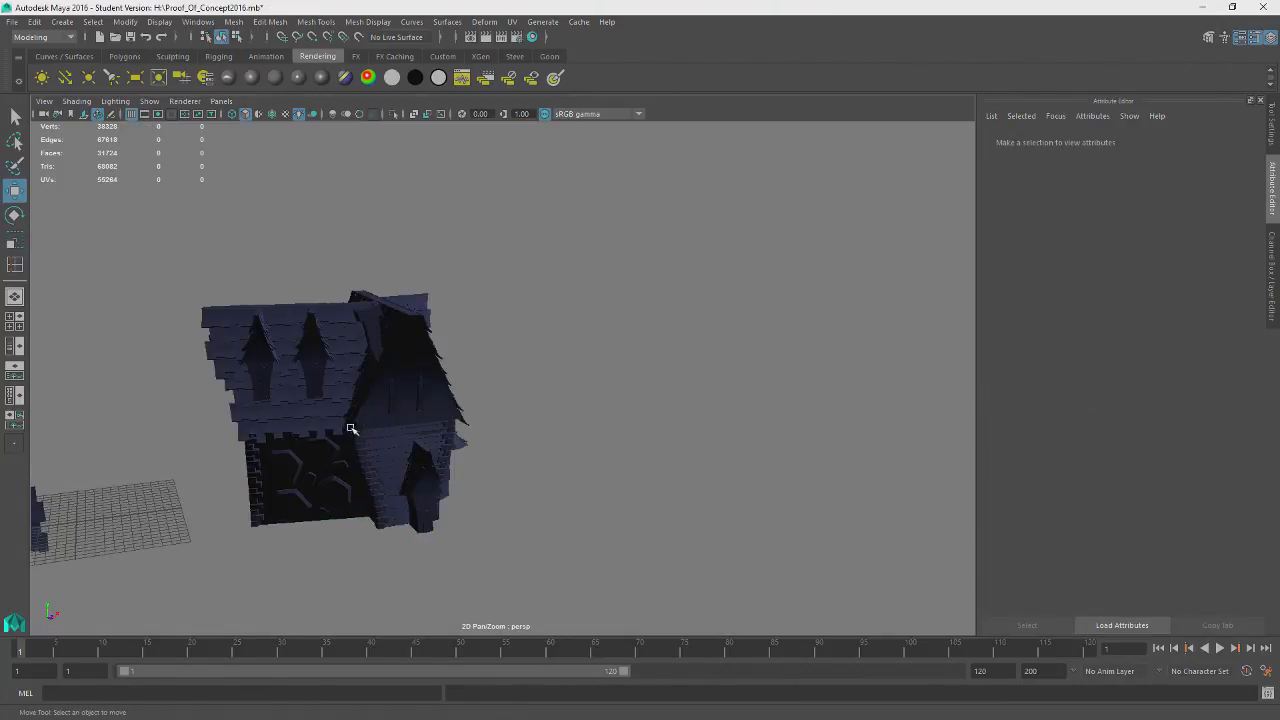
- Examine the house's walls and entrance up close from several angles, and reselect the whole house
alt+drag(338, 490, 736, 466)
alt+right_drag(736, 466, 811, 414)
alt+middle_drag(811, 414, 520, 351)
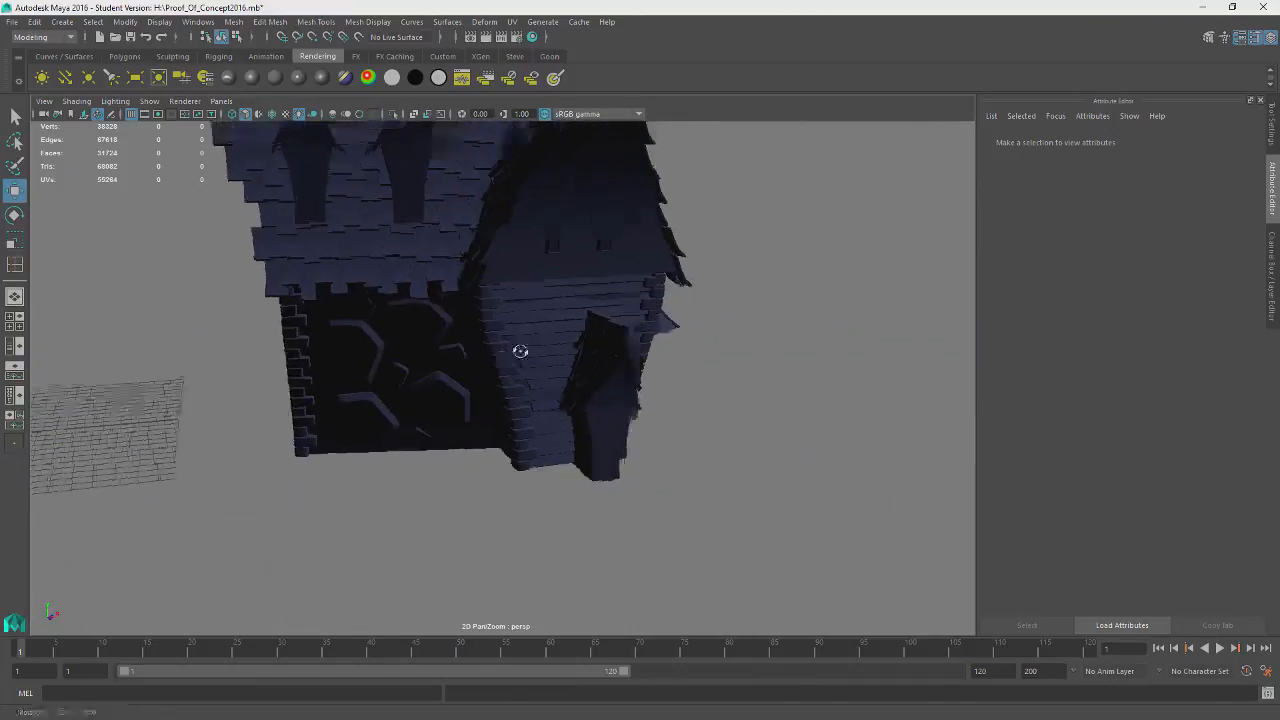
alt+drag(520, 351, 506, 320)
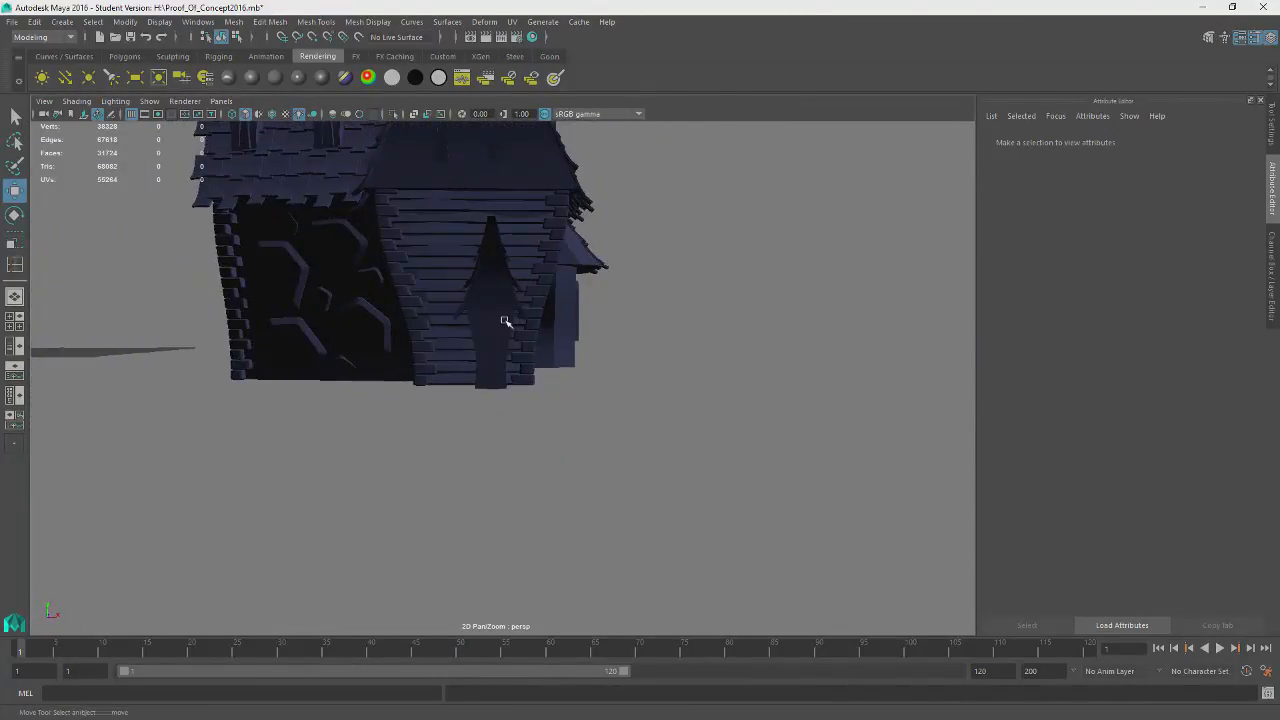
click(506, 320)
alt+right_drag(506, 320, 434, 457)
click(384, 442)
alt+drag(384, 442, 459, 341)
click(459, 341)
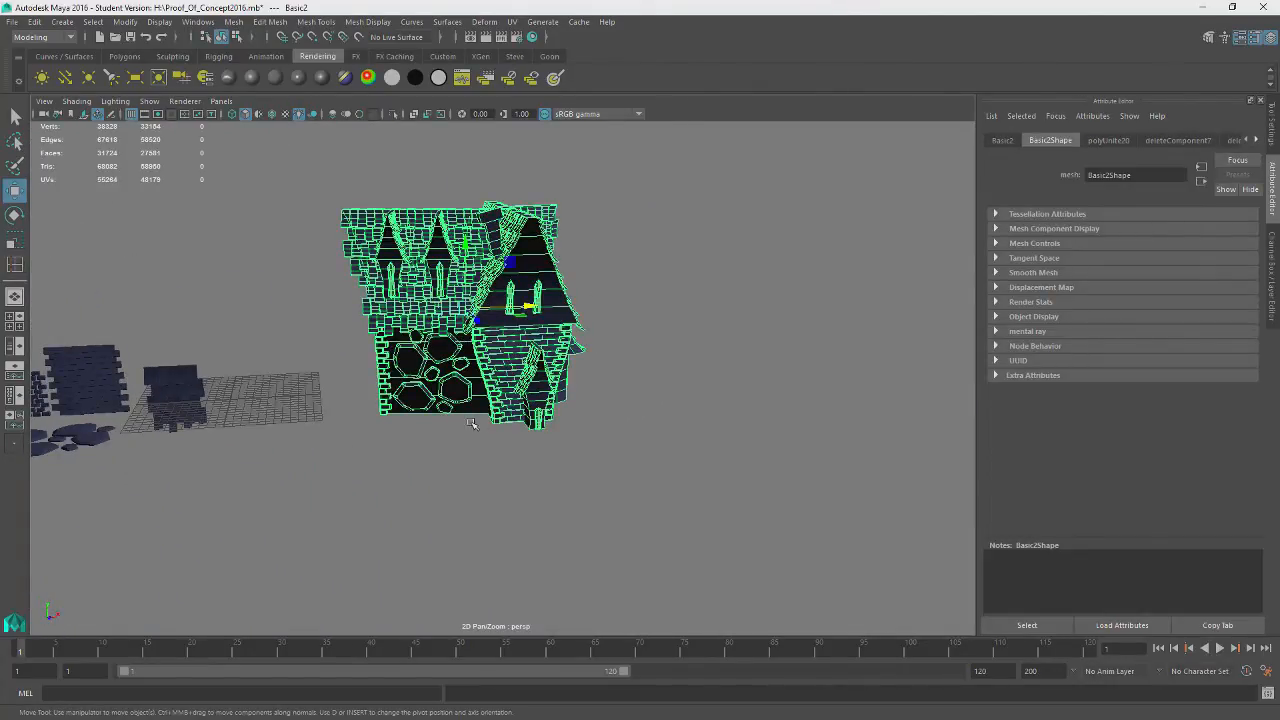
- Compare the selected house with the separate modular building pieces laid out beside it
alt+drag(472, 424, 443, 441)
alt+drag(337, 472, 530, 466)
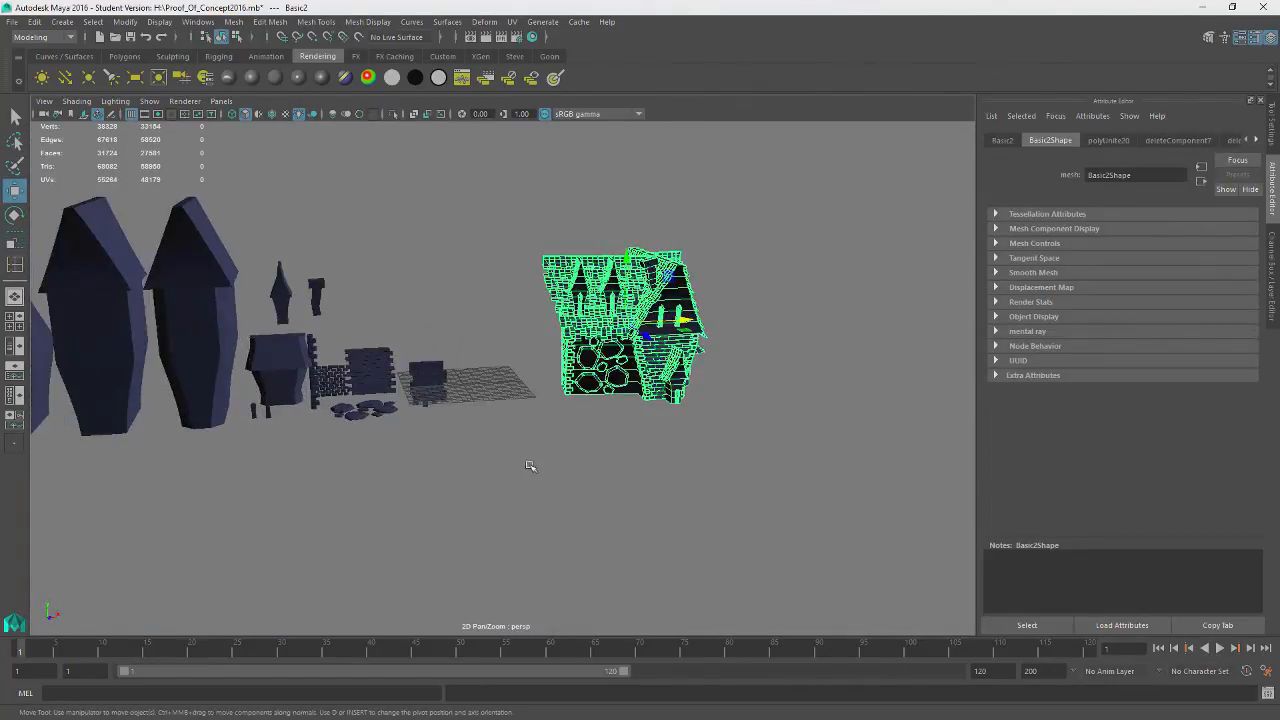
click(437, 227)
click(665, 353)
scroll(682, 389, up, 2)
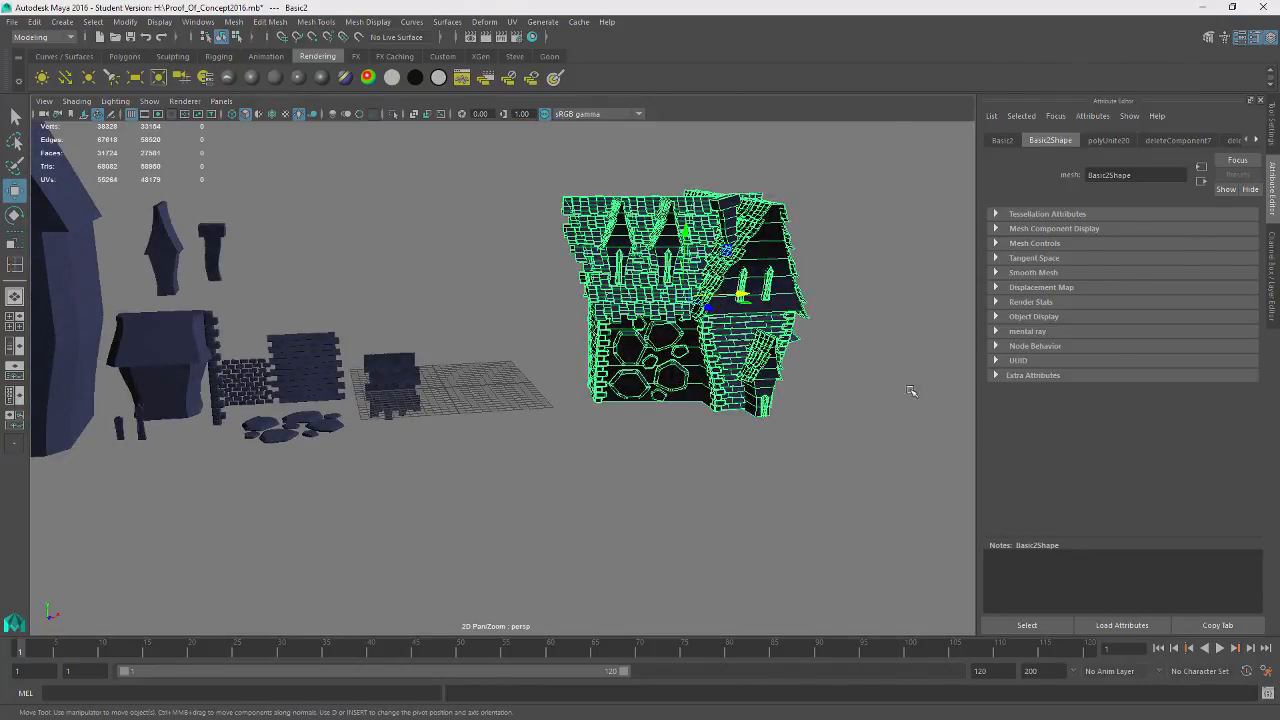
click(858, 329)
click(703, 385)
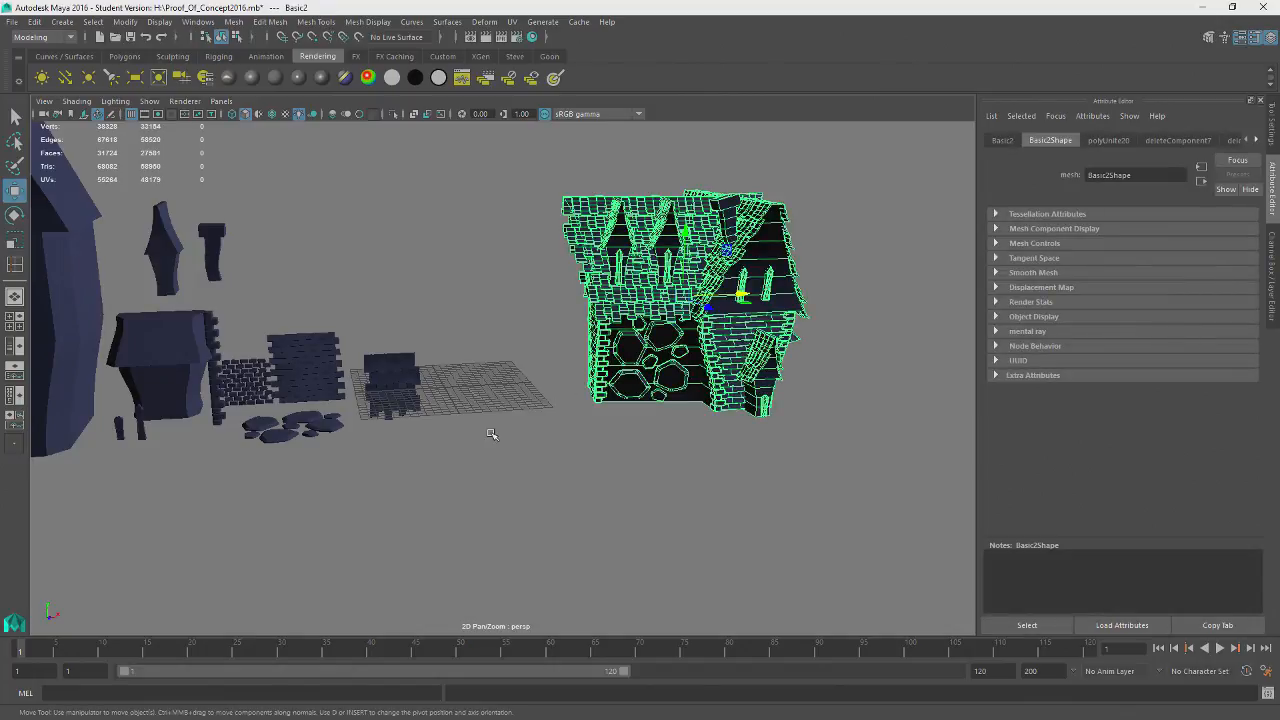